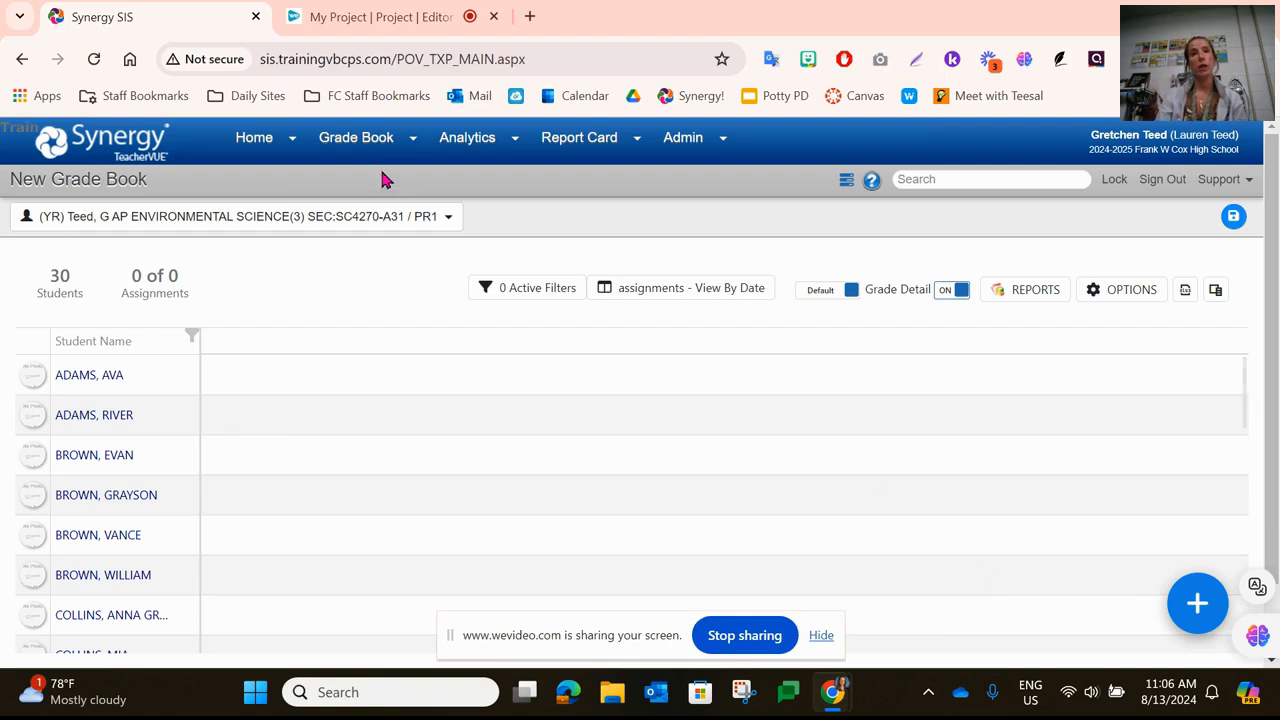
Look at the Grade Book Main view and return to the New Grade Book view.
{"action": "mouse_move", "coordinate": [372, 142]}
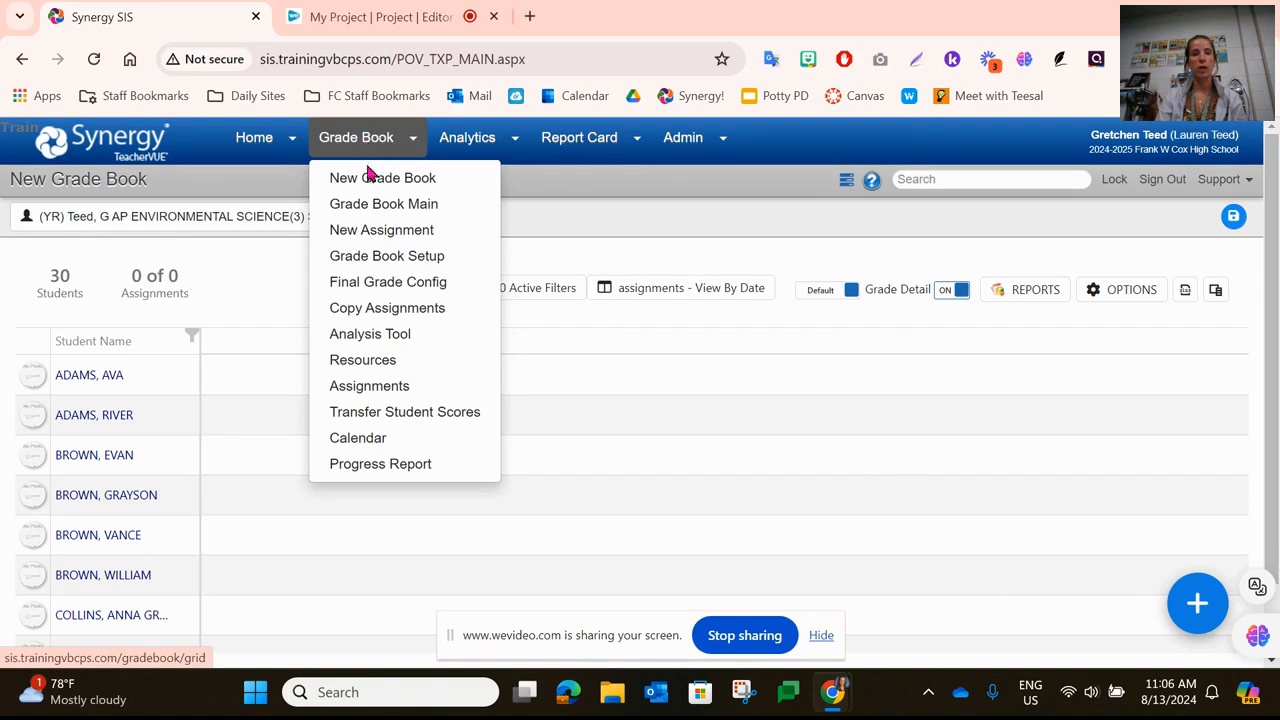
{"action": "left_click", "coordinate": [379, 207]}
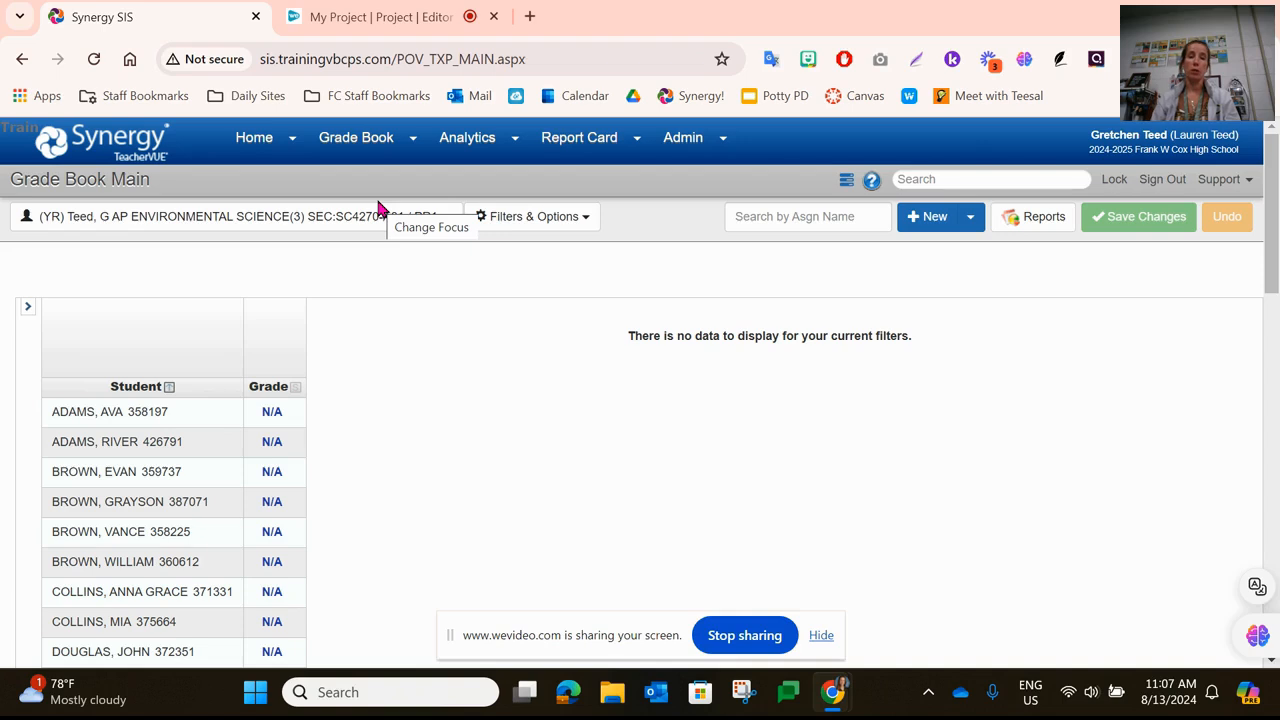
{"action": "left_click", "coordinate": [355, 142]}
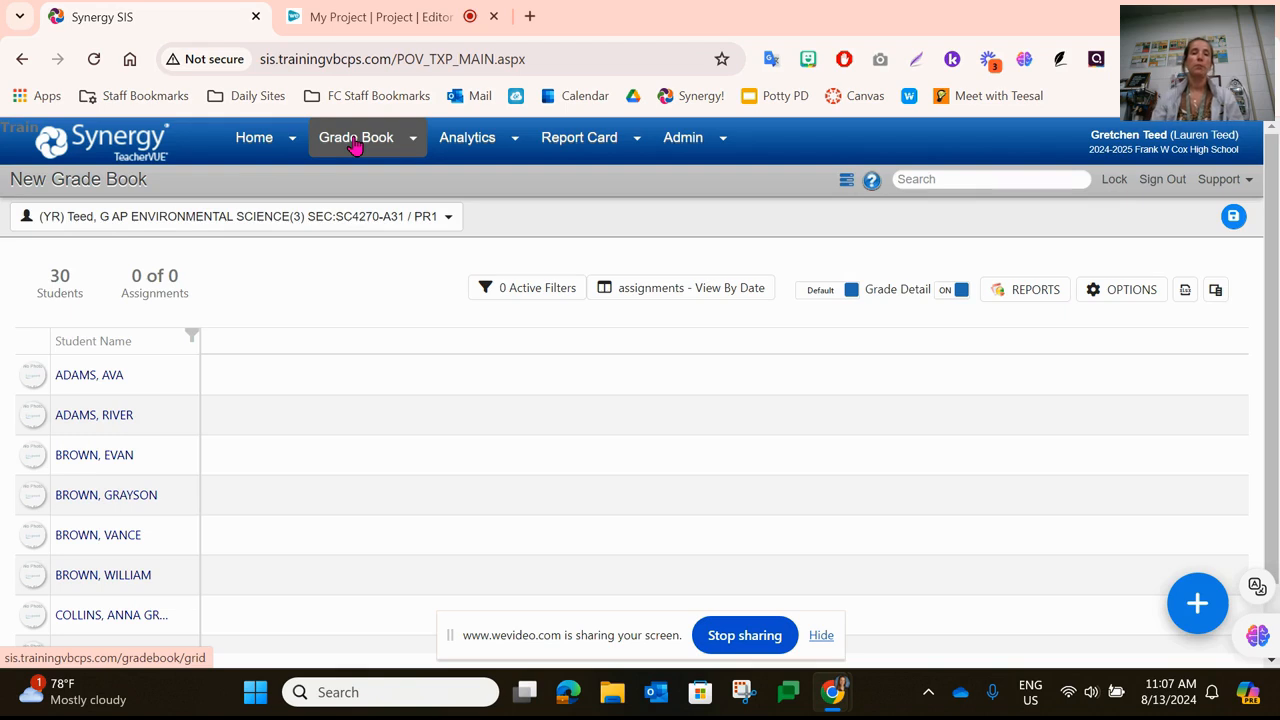
{"action": "left_click", "coordinate": [413, 145]}
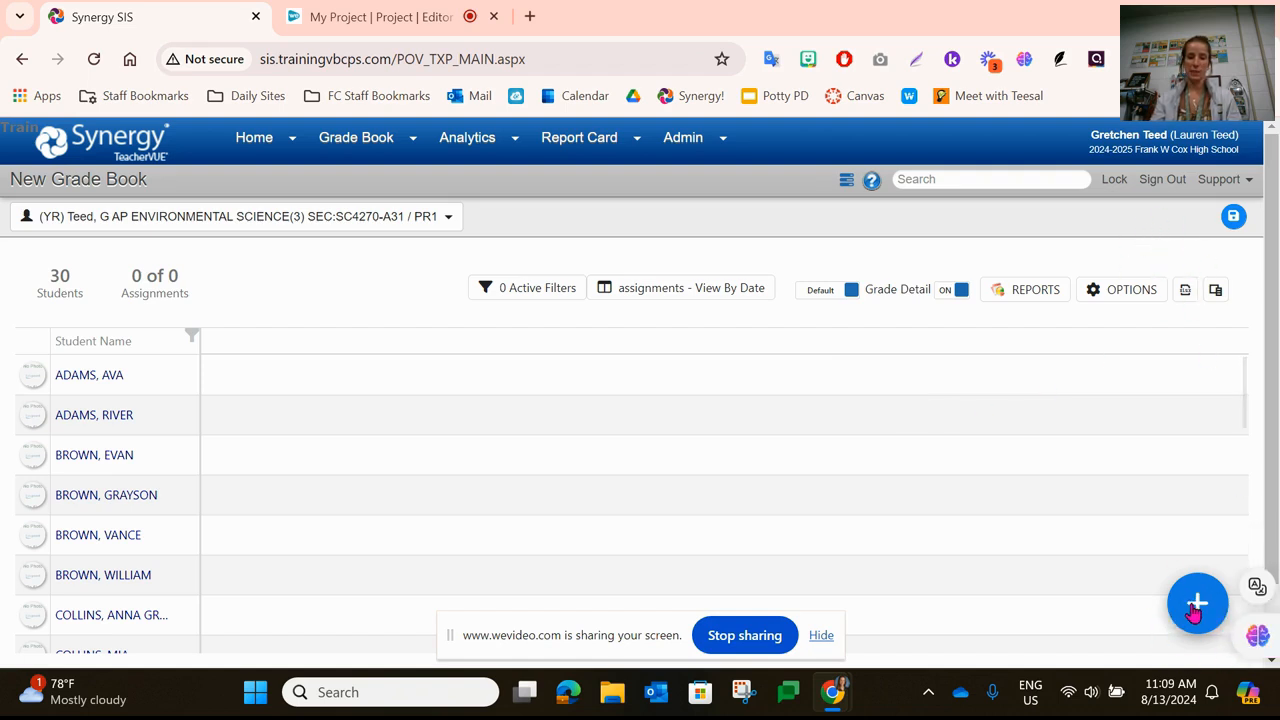
Move the floating add button higher beside the student grid and use it to create a new full Assignment.
{"action": "left_click_drag", "start_coordinate": [1189, 611], "coordinate": [1207, 408]}
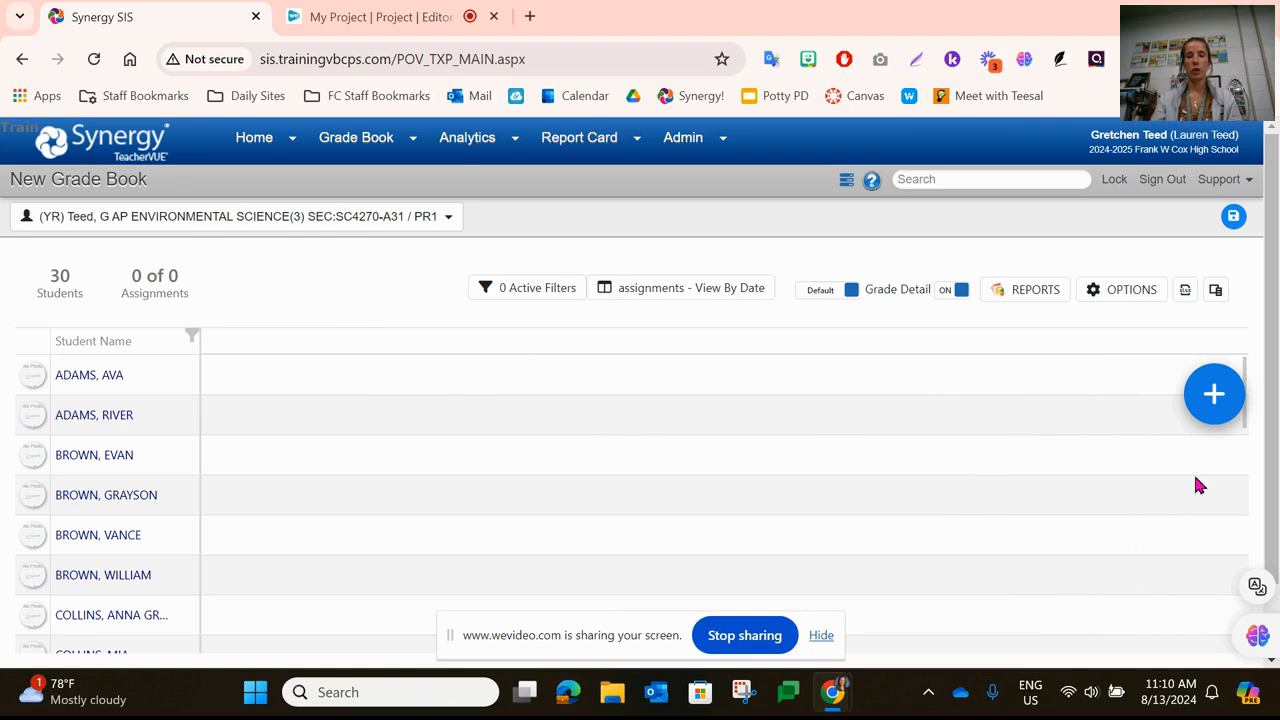
{"action": "left_click", "coordinate": [1214, 402]}
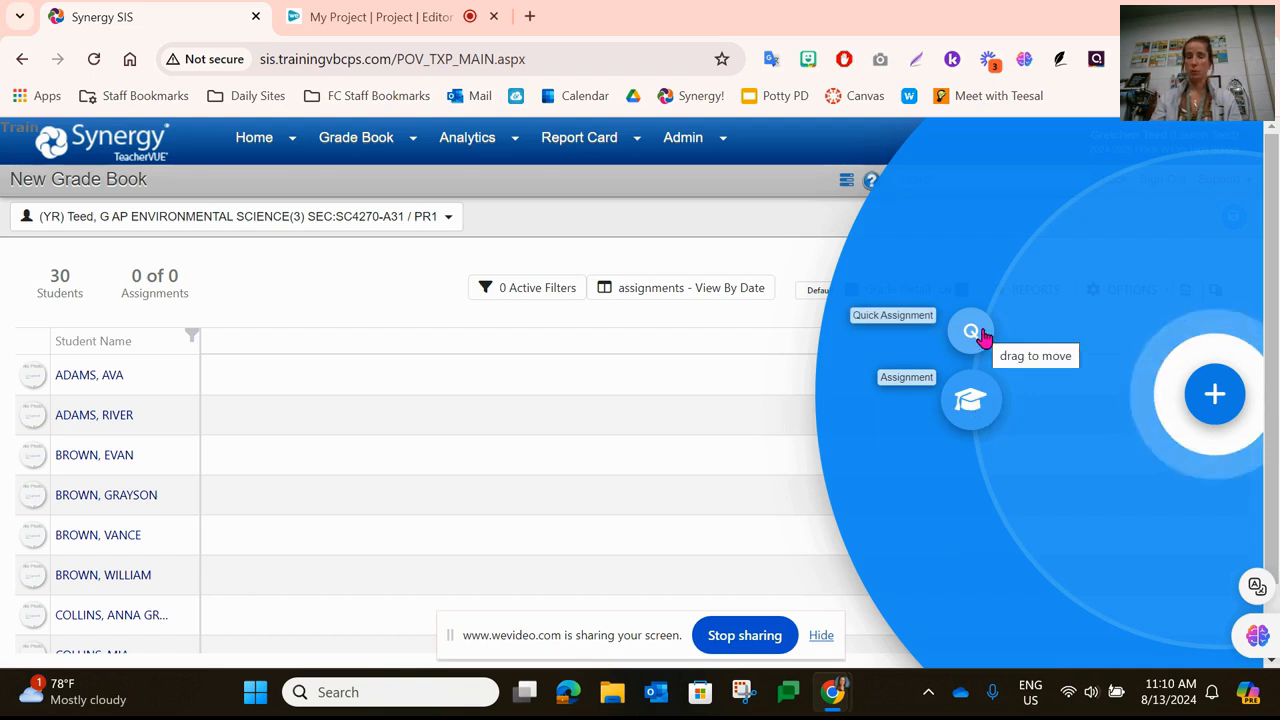
{"action": "left_click", "coordinate": [969, 403]}
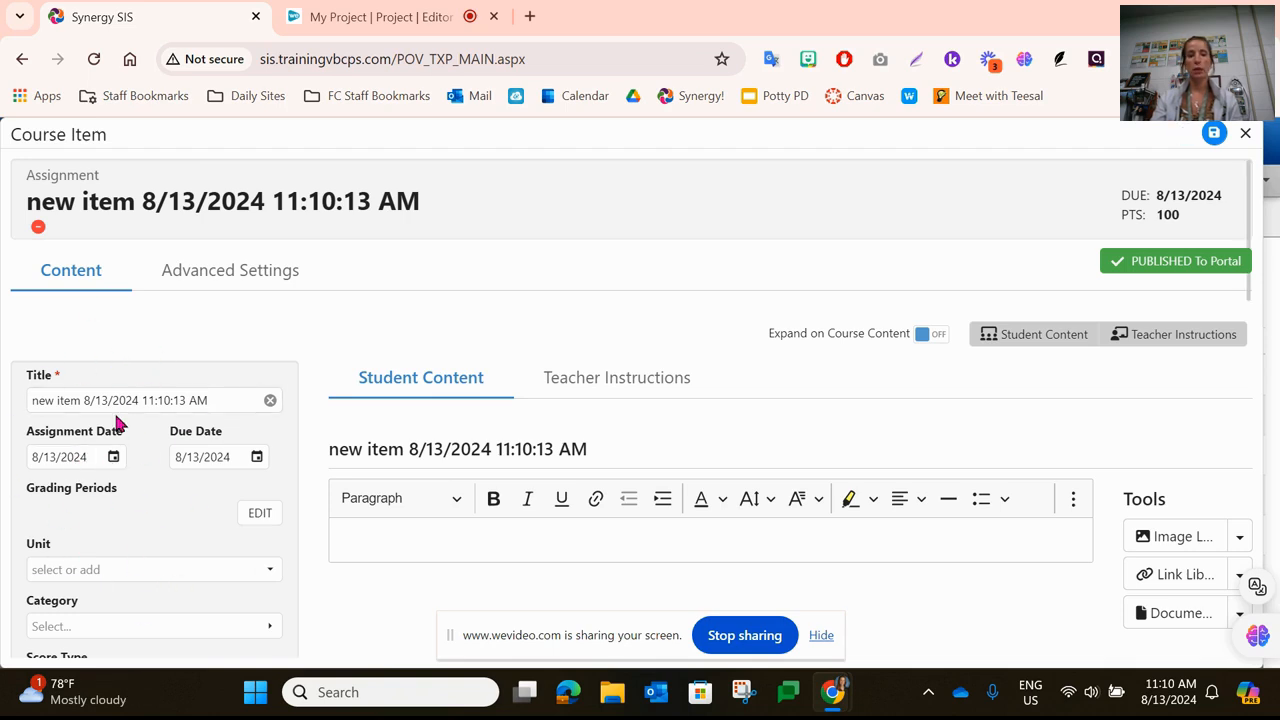
Add "Unit 1" as the new assignment's unit and check that it is offered in the unit list.
{"action": "scroll", "coordinate": [117, 426], "scroll_direction": "down", "scroll_amount": 1}
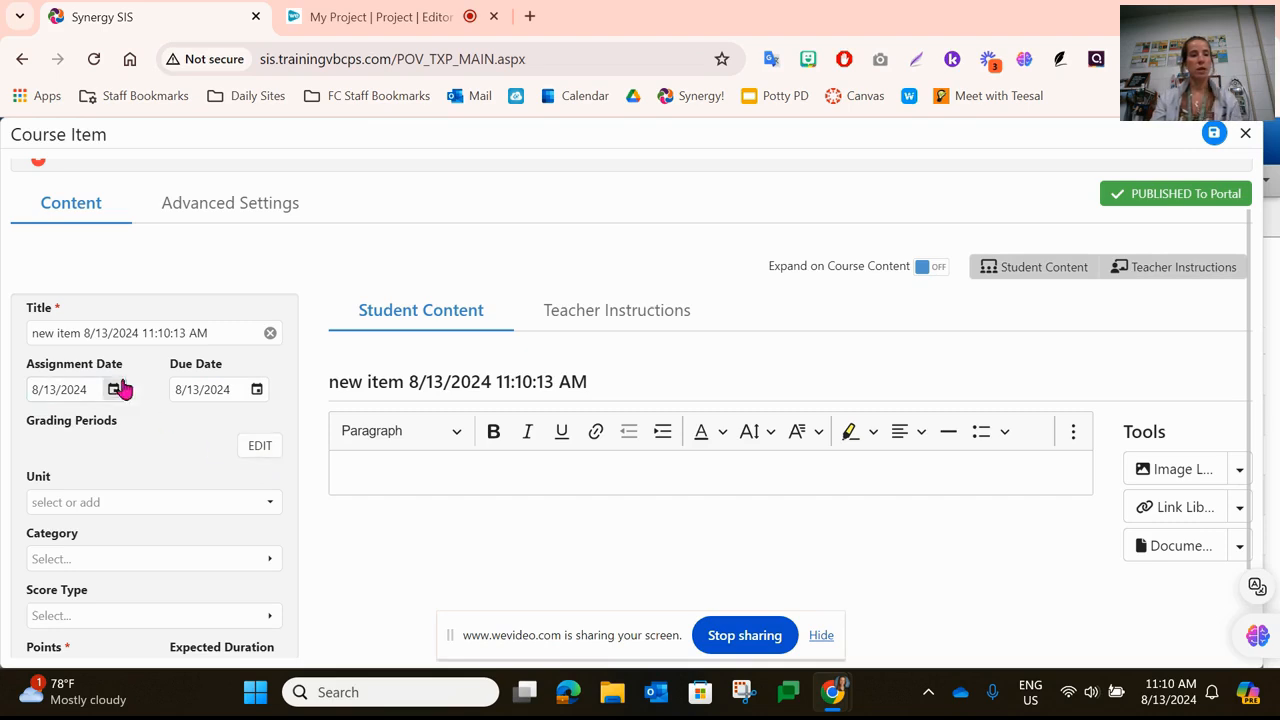
{"action": "scroll", "coordinate": [140, 497], "scroll_direction": "down", "scroll_amount": 2}
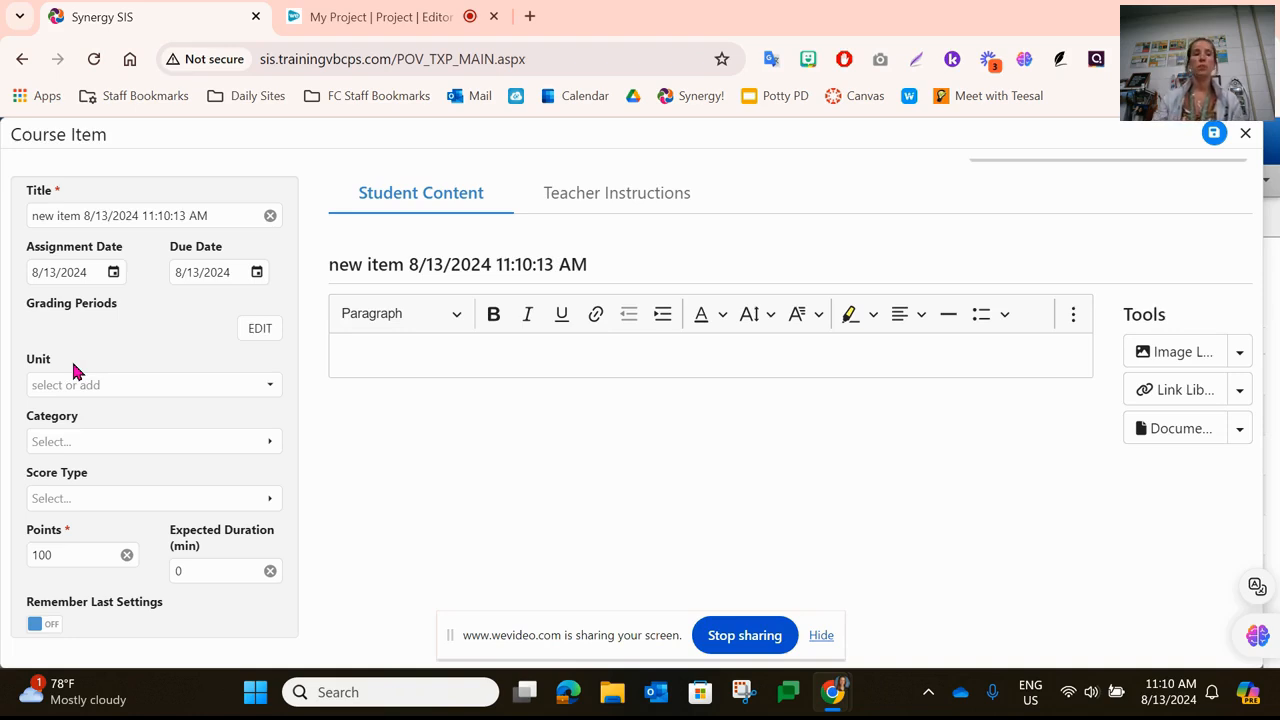
{"action": "left_click", "coordinate": [54, 385]}
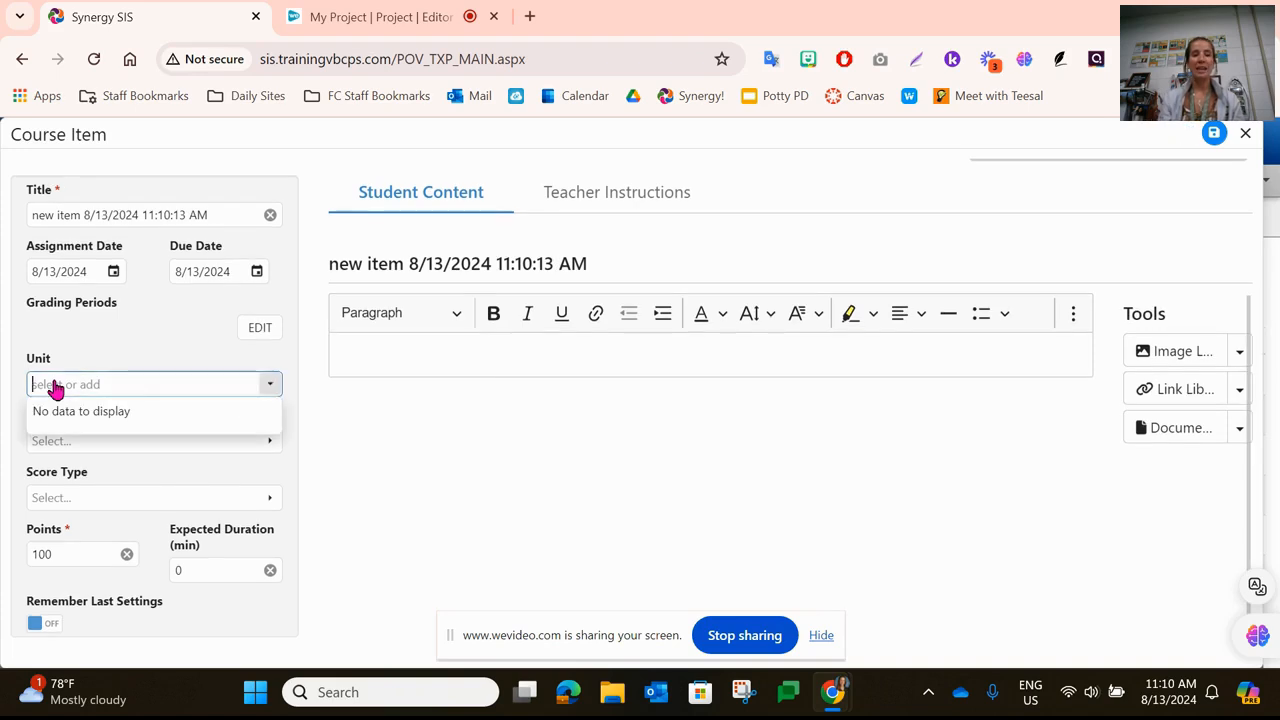
{"action": "type", "text": "Unit 1"}
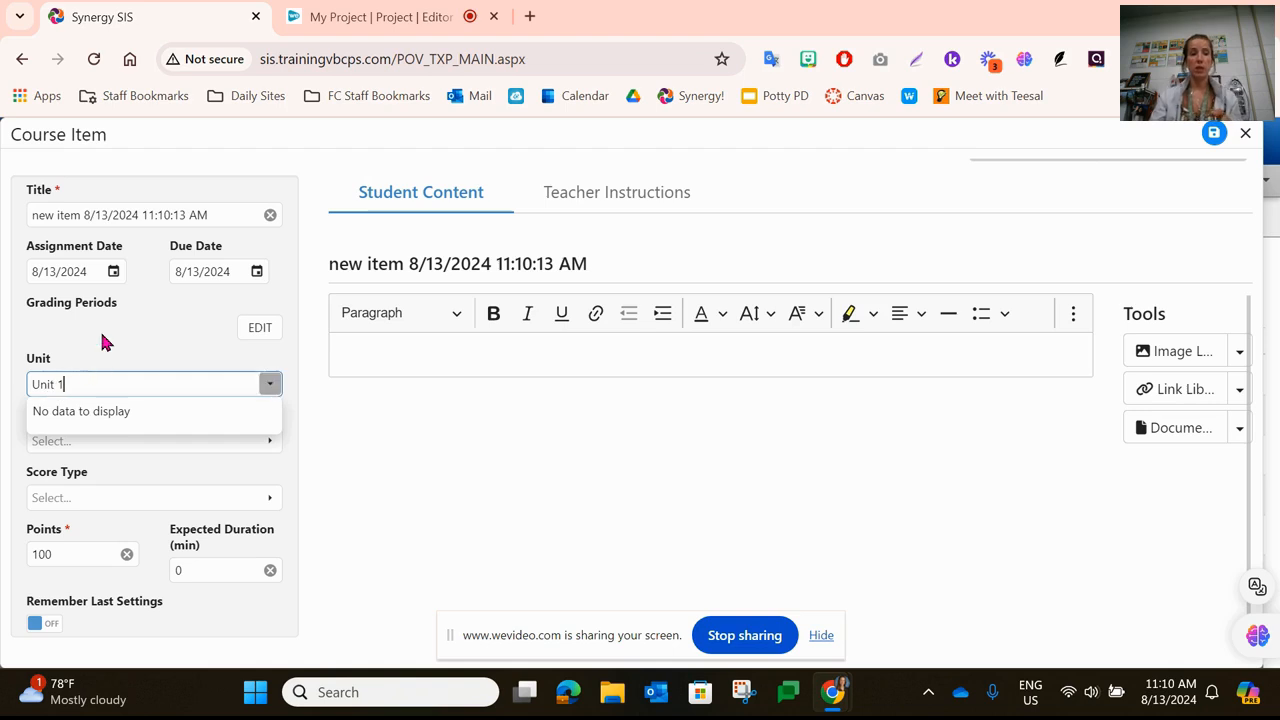
{"action": "left_click", "coordinate": [102, 335]}
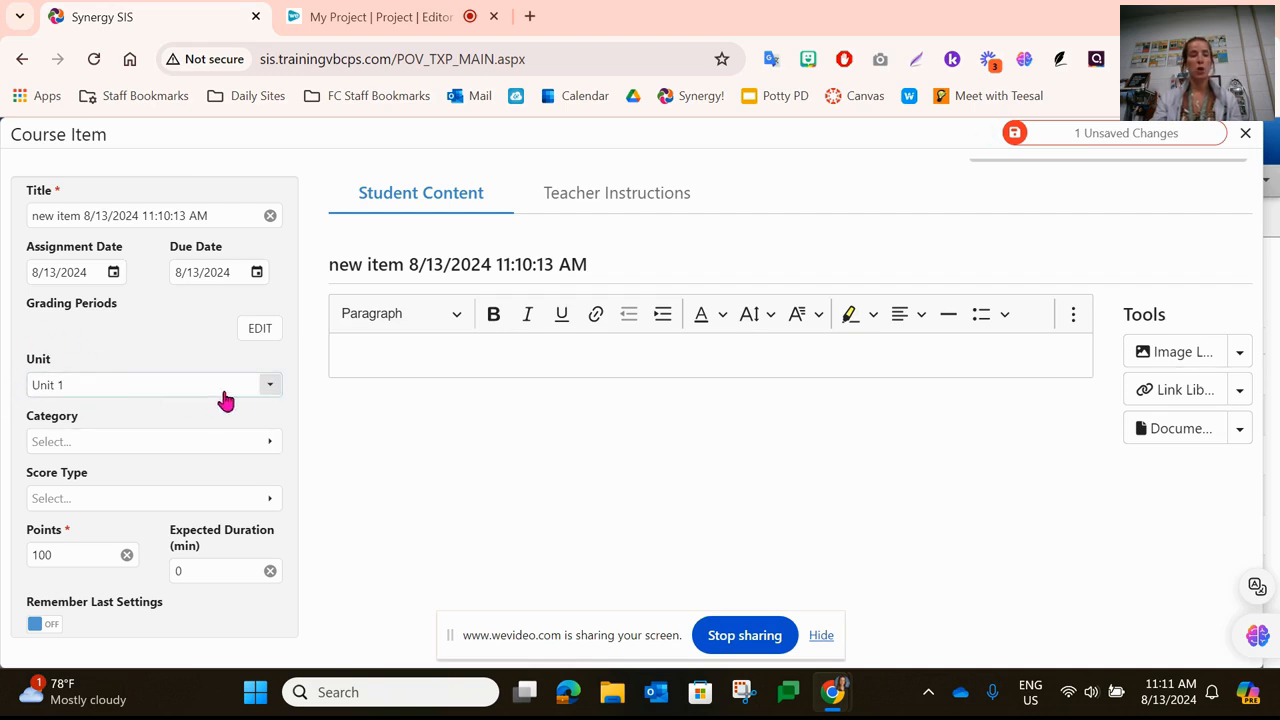
{"action": "left_click", "coordinate": [270, 386]}
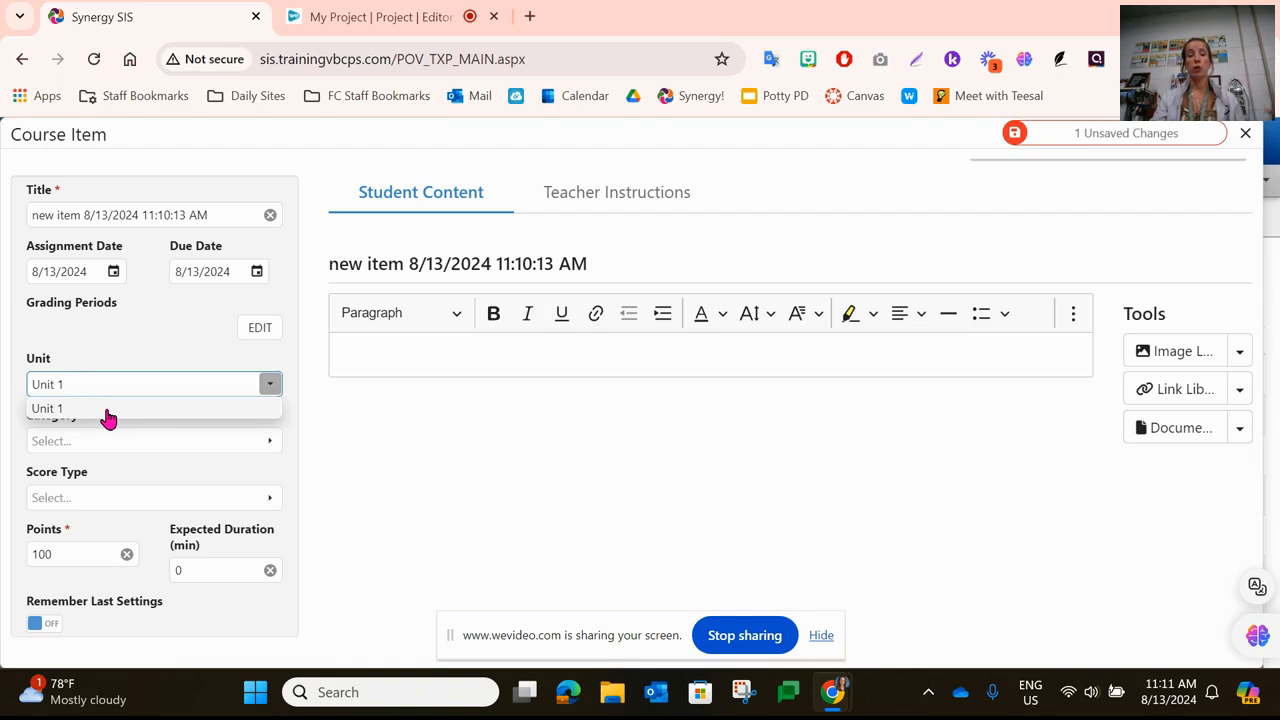
{"action": "left_click", "coordinate": [122, 328]}
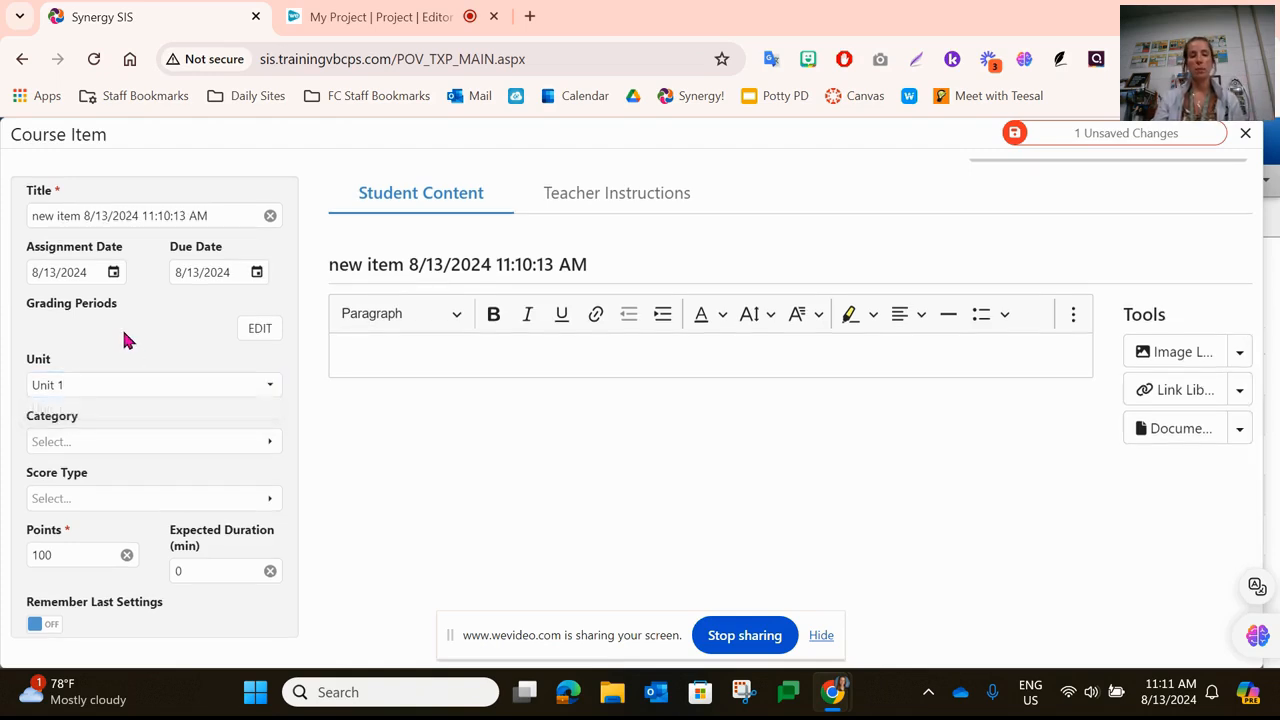
Review the available categories and assign the new item to Labs/Classwork.
{"action": "left_click", "coordinate": [80, 440]}
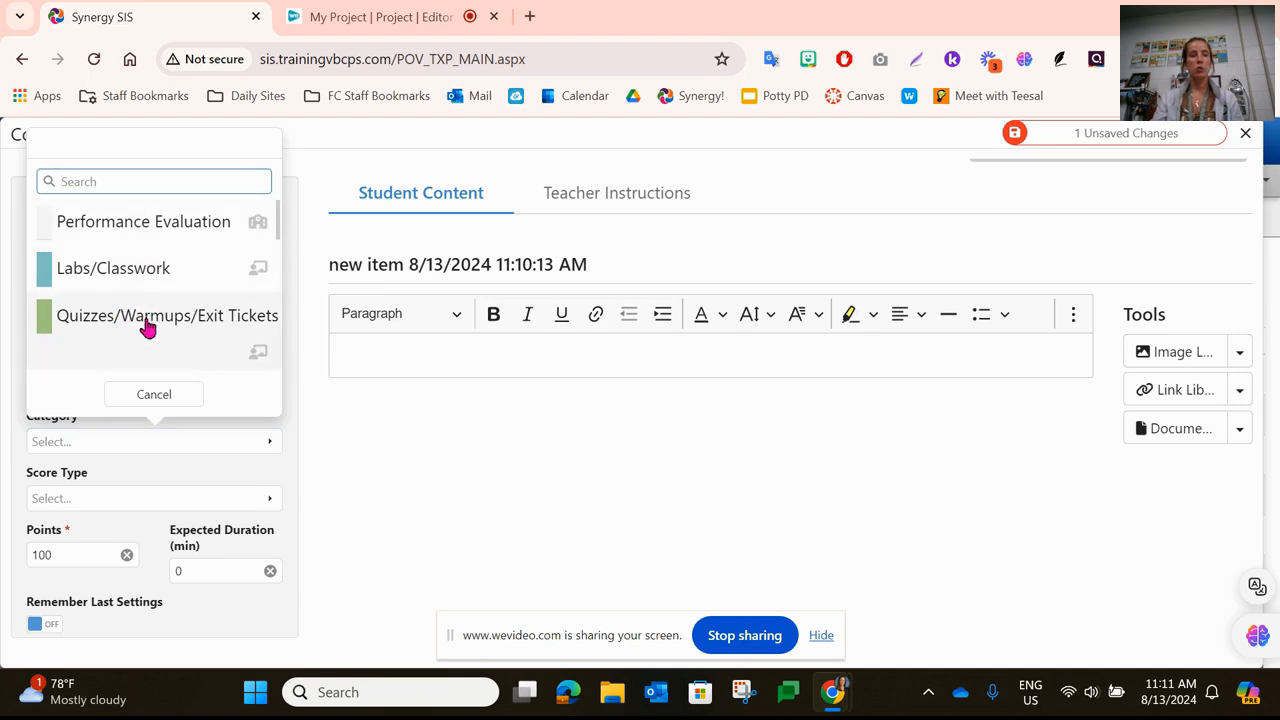
{"action": "left_click", "coordinate": [325, 432]}
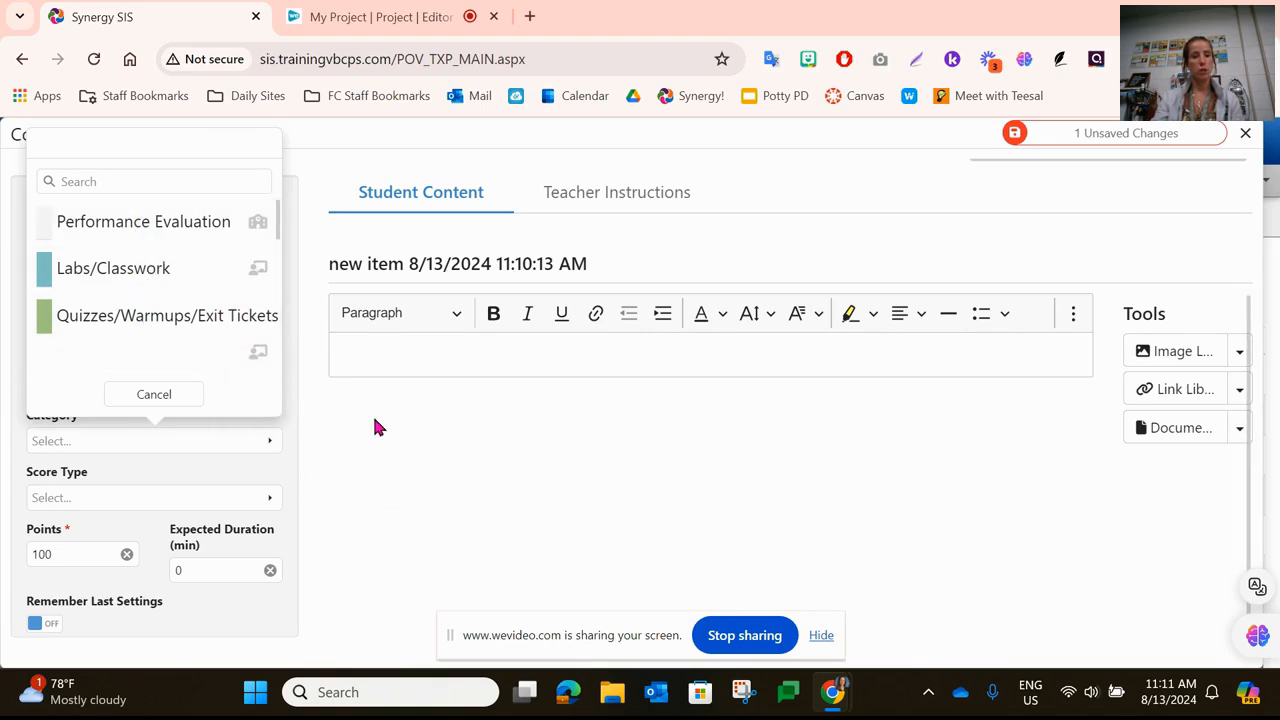
{"action": "left_click", "coordinate": [253, 442]}
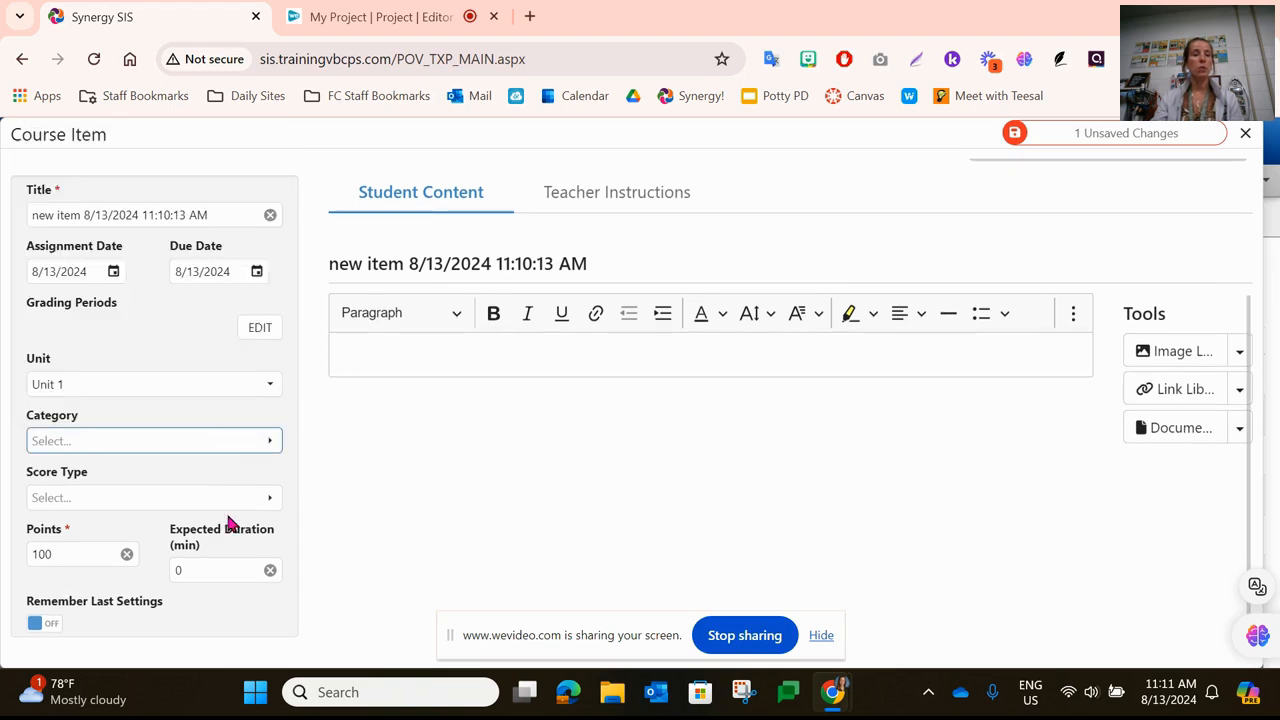
{"action": "left_click", "coordinate": [106, 443]}
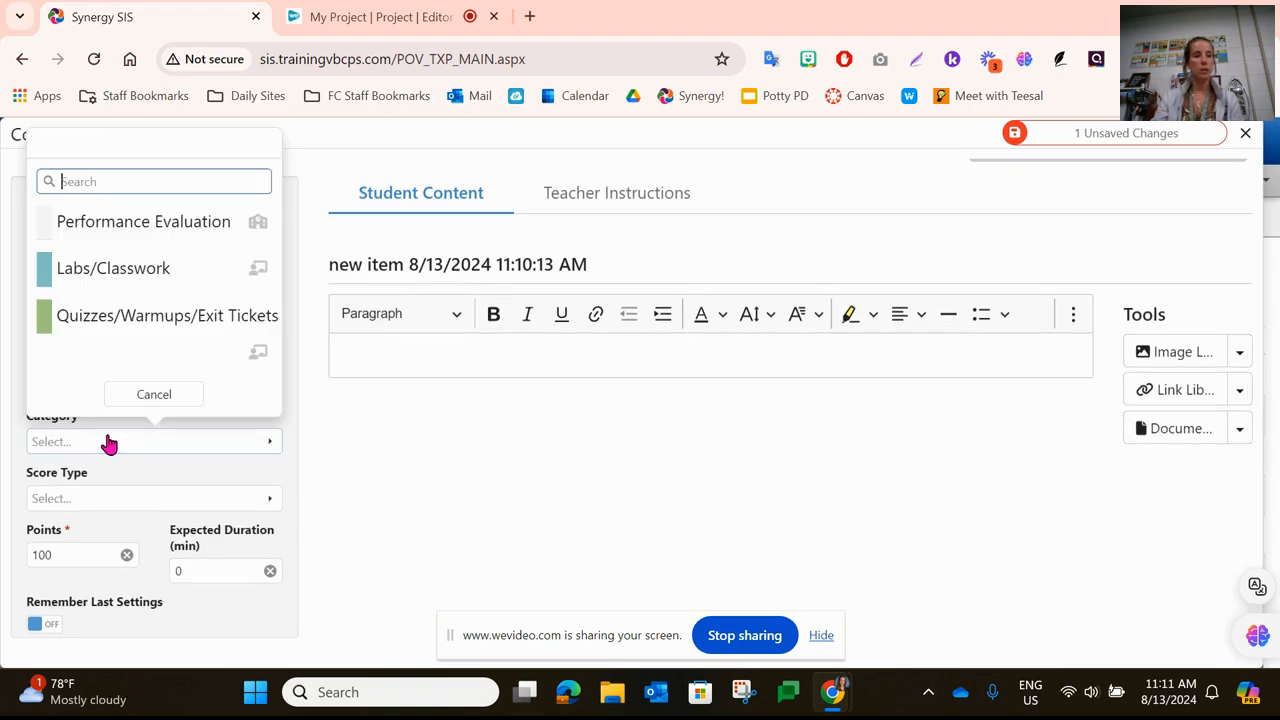
{"action": "left_click", "coordinate": [123, 277]}
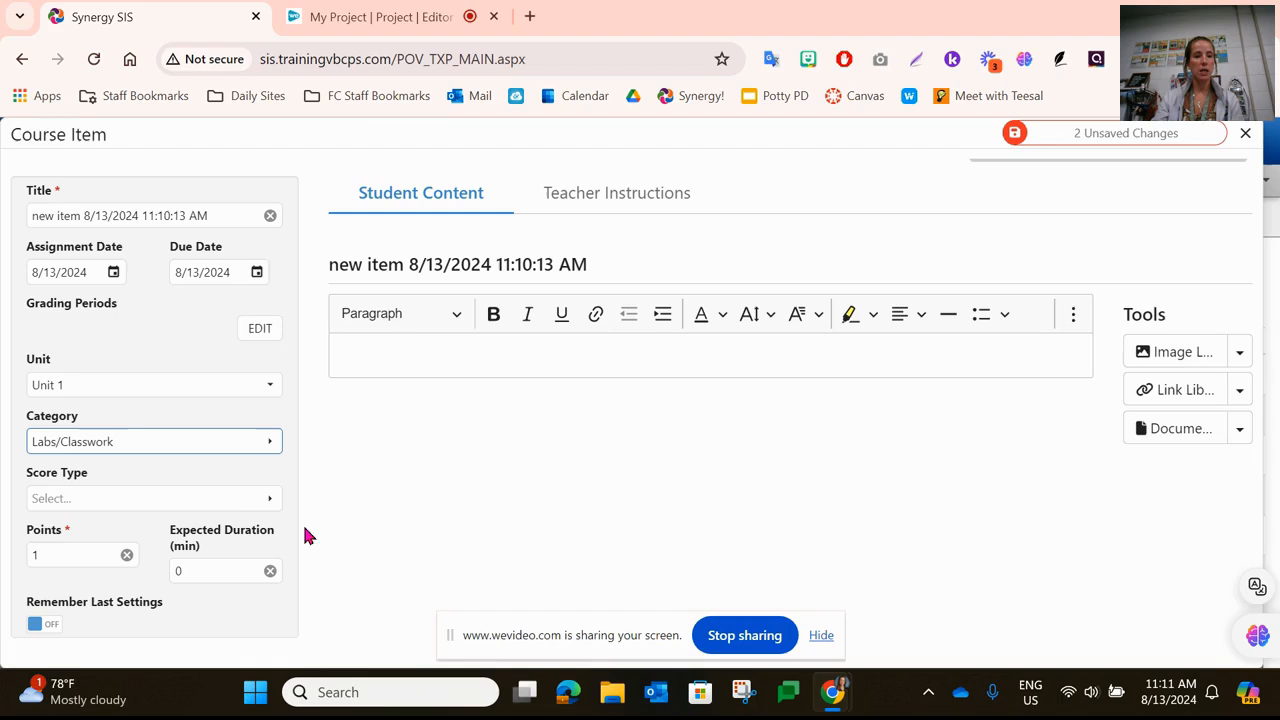
Set the assignment's score type to Raw Score and its points to 100.
{"action": "left_click", "coordinate": [66, 500]}
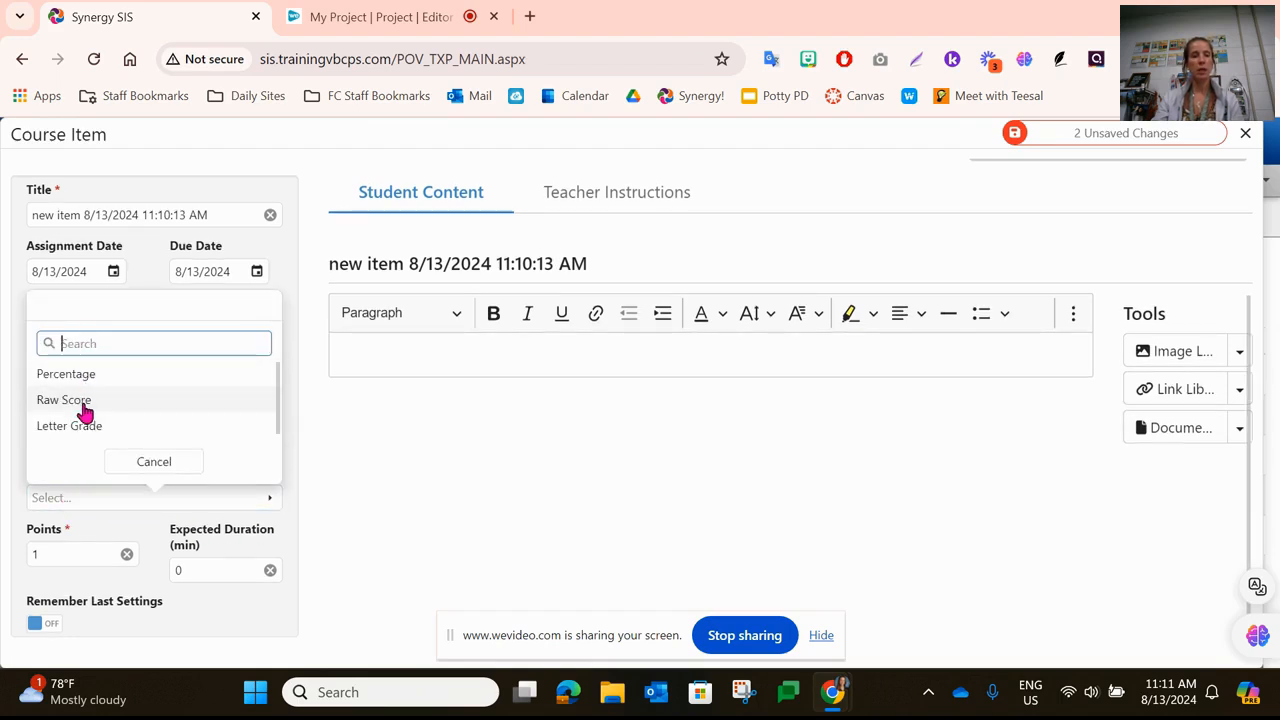
{"action": "left_click", "coordinate": [85, 412]}
{"action": "scroll", "coordinate": [85, 412], "scroll_direction": "up", "scroll_amount": 2}
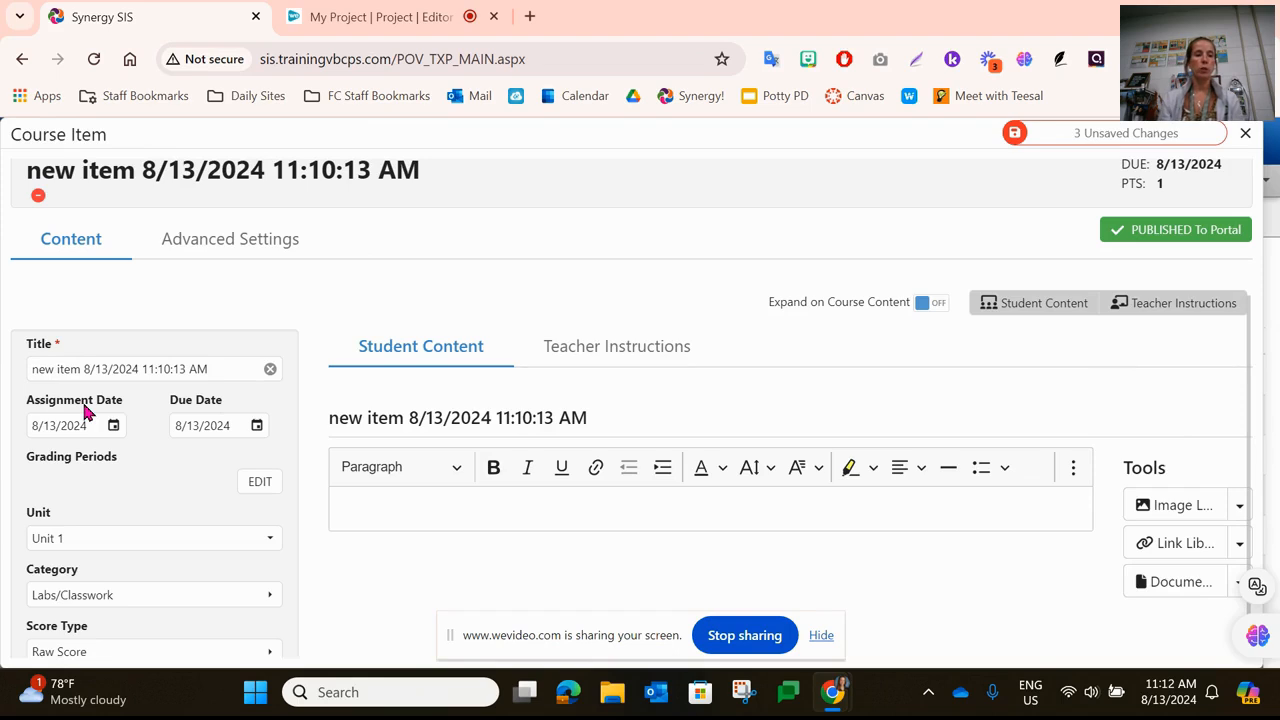
{"action": "scroll", "coordinate": [322, 520], "scroll_direction": "down", "scroll_amount": 2}
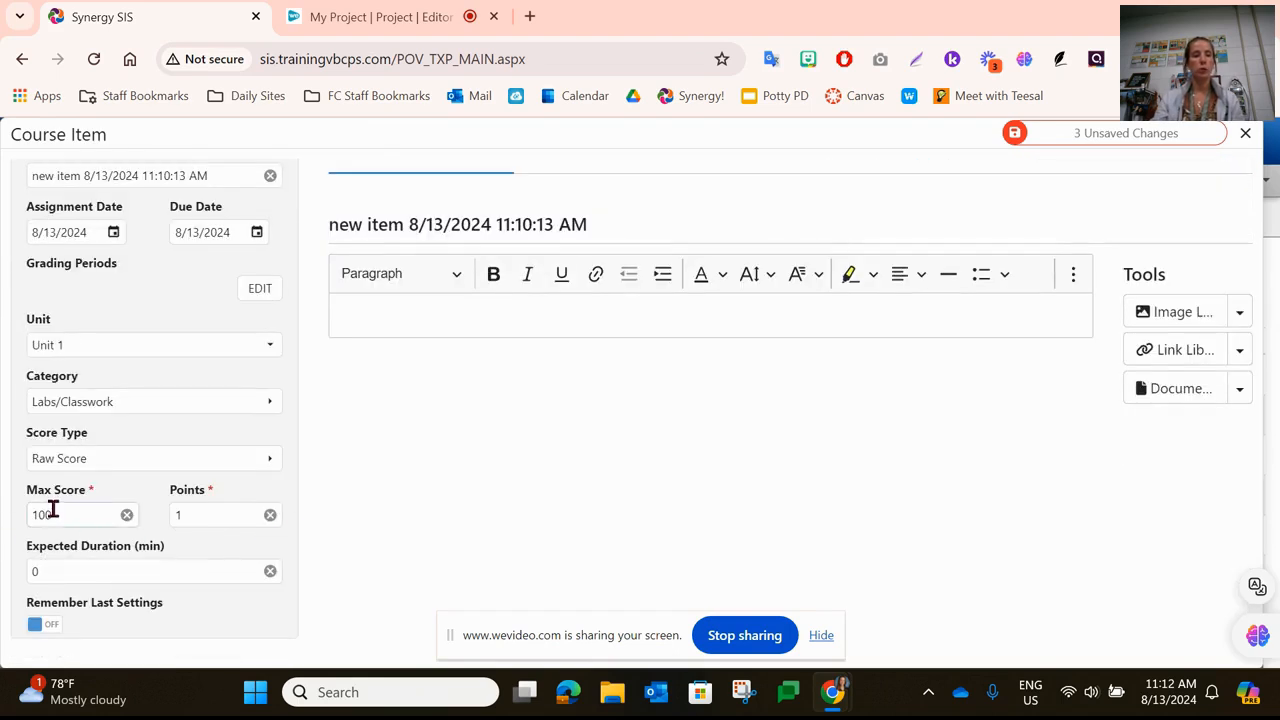
{"action": "left_click", "coordinate": [198, 516]}
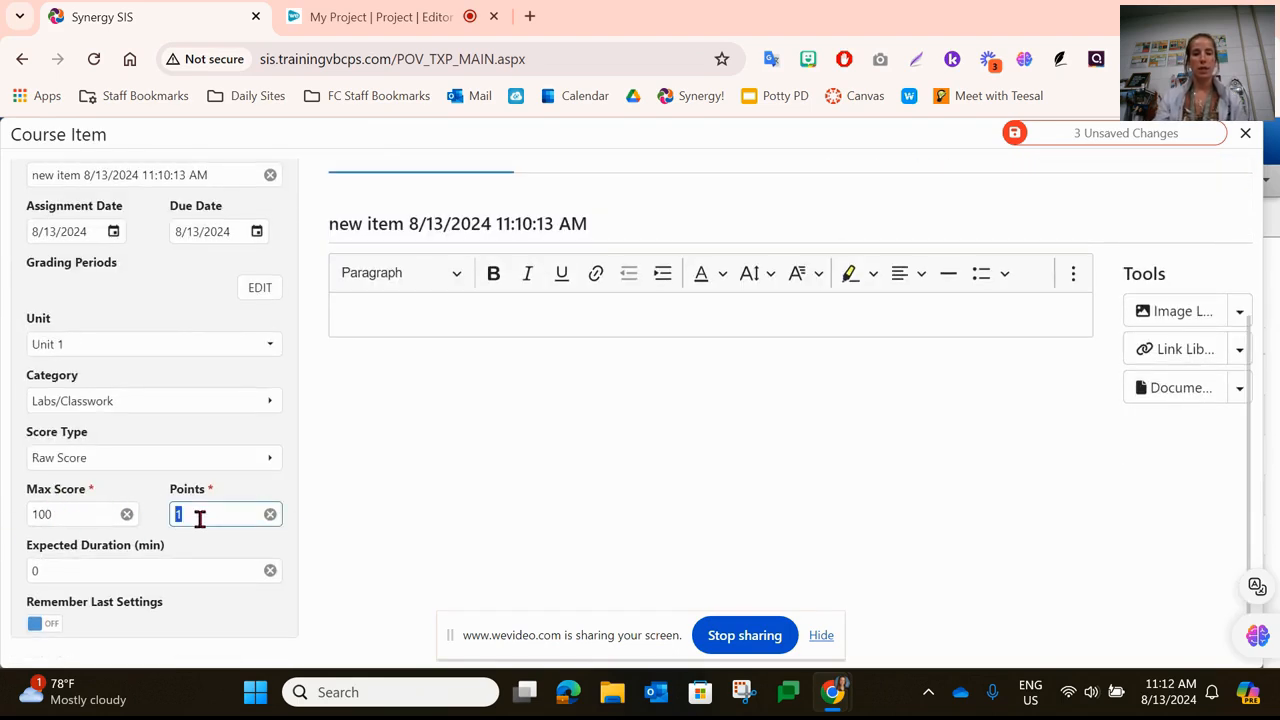
{"action": "left_click", "coordinate": [415, 442]}
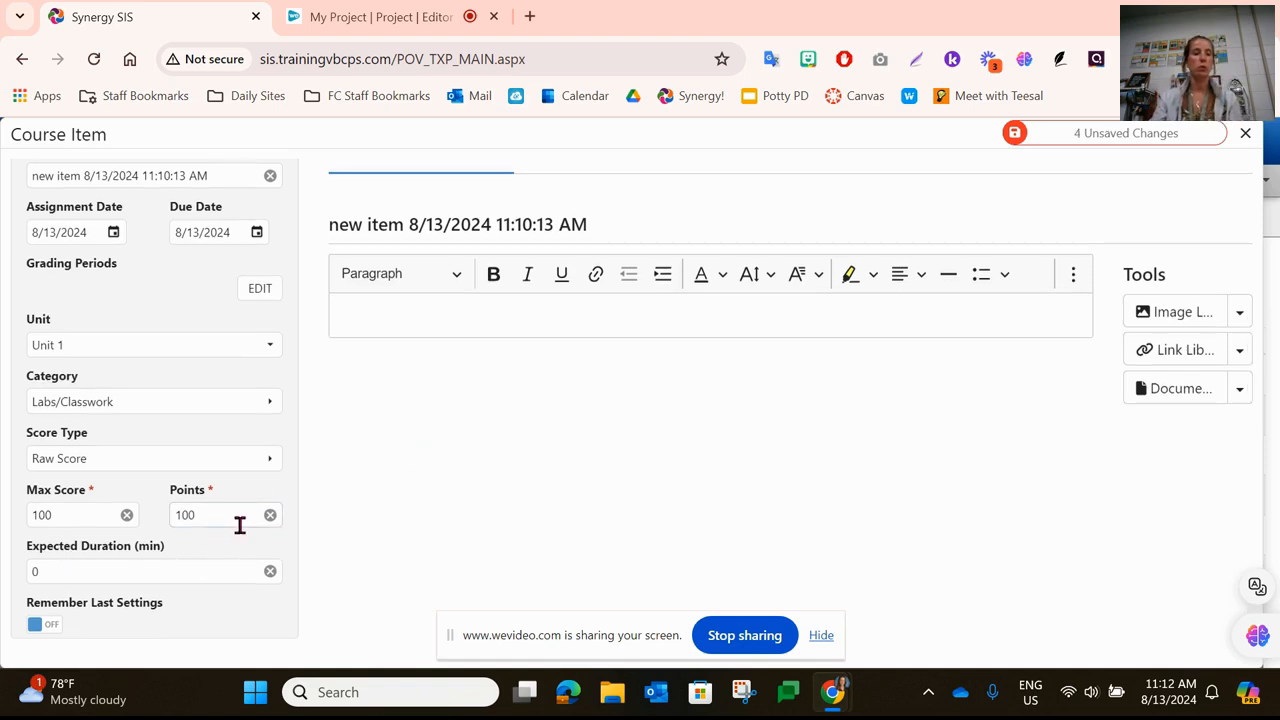
{"action": "left_click", "coordinate": [186, 460]}
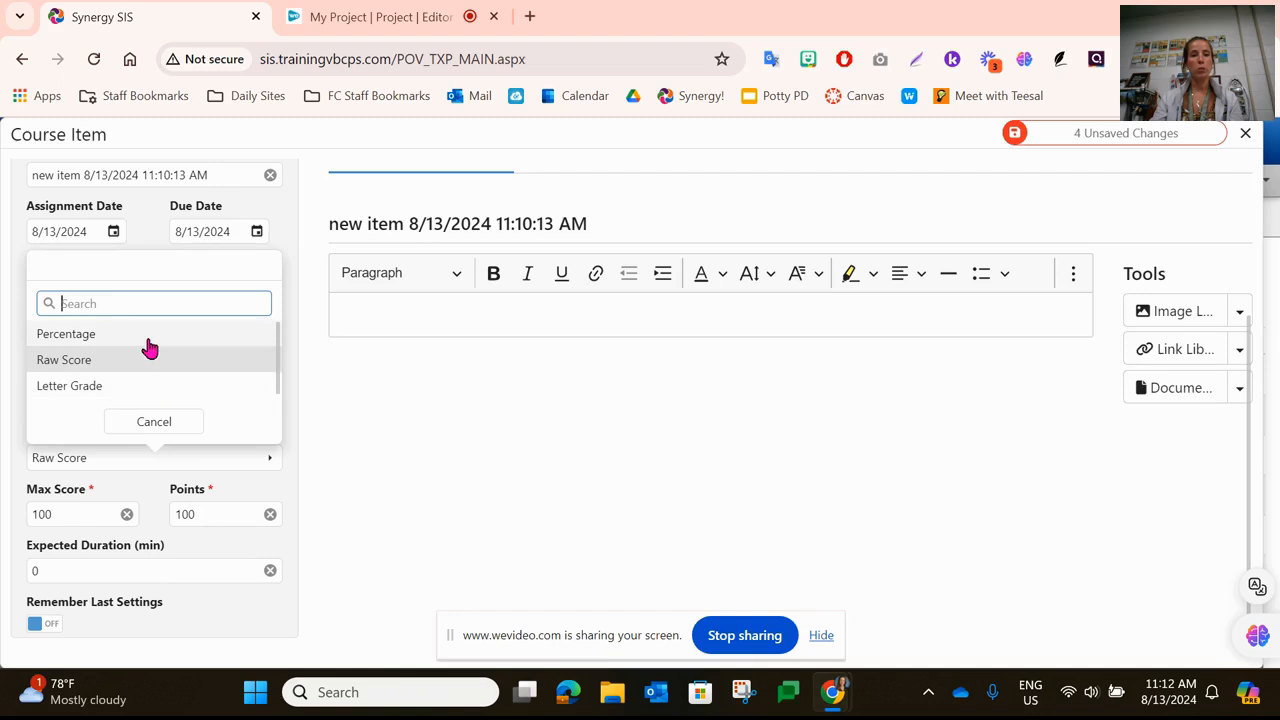
{"action": "left_click", "coordinate": [392, 419]}
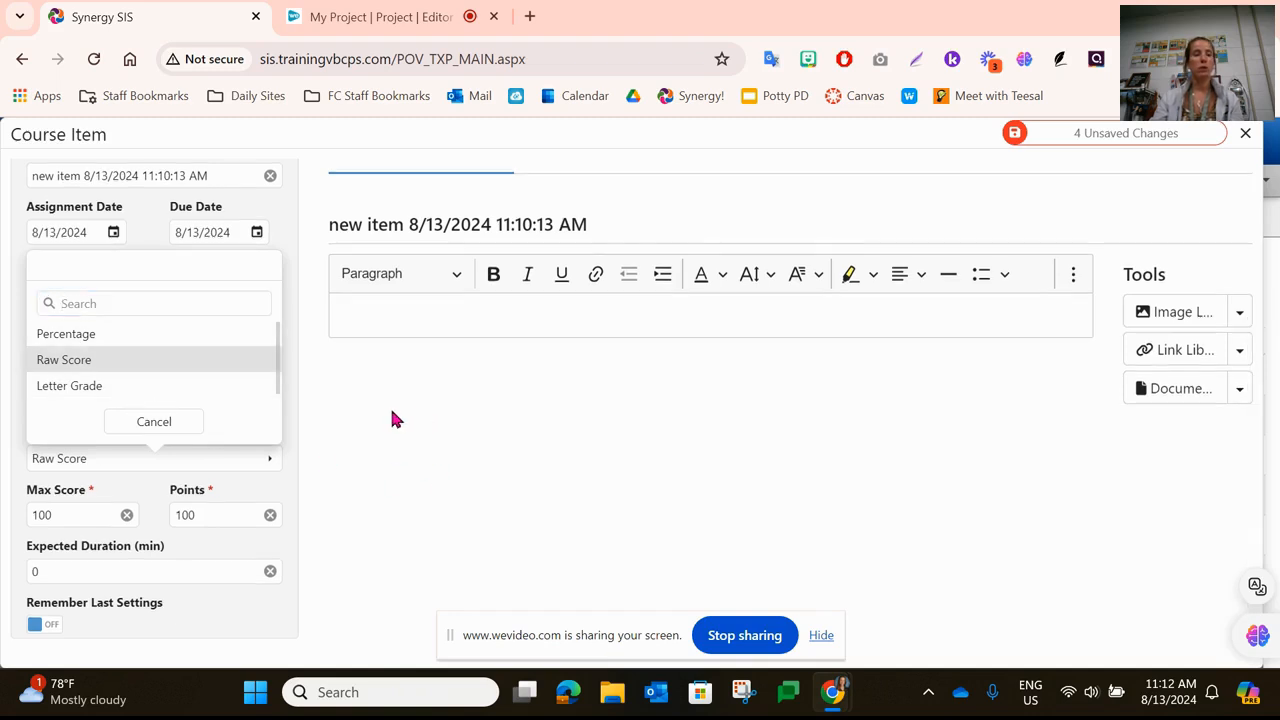
{"action": "left_click", "coordinate": [166, 428]}
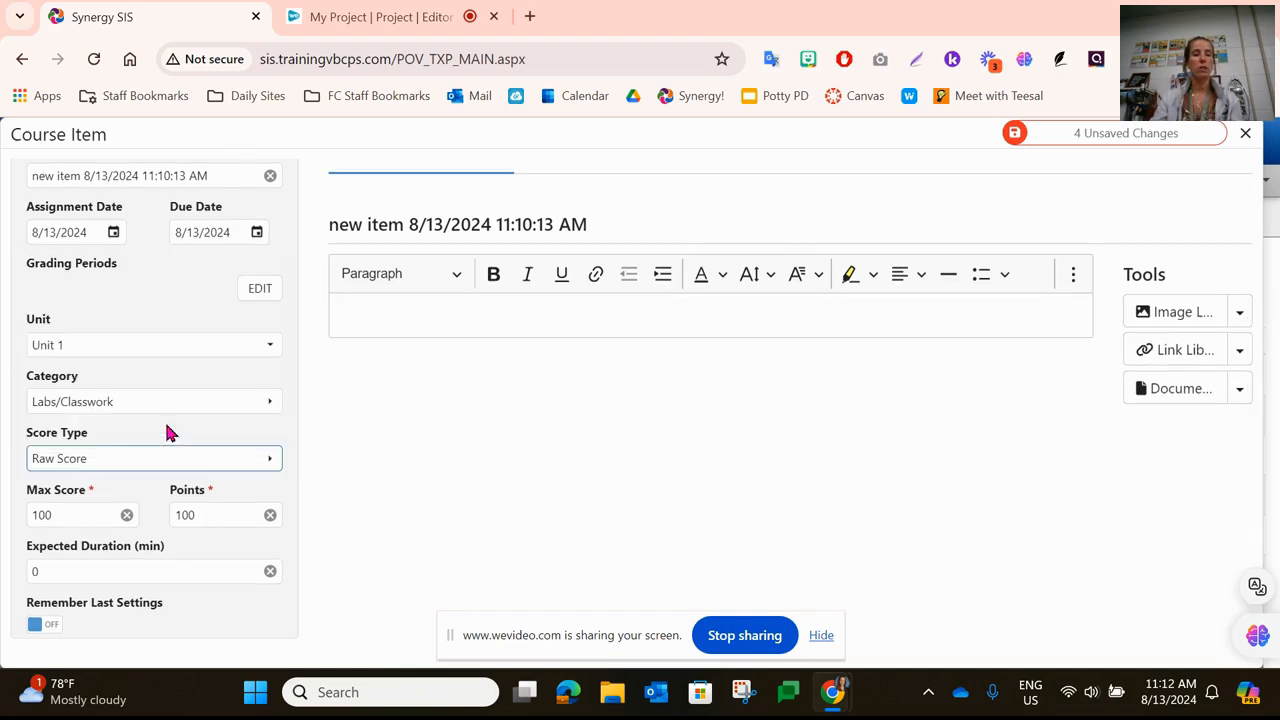
Try an expected duration of 30 minutes for the assignment and reset it to 0.
{"action": "left_click", "coordinate": [88, 577]}
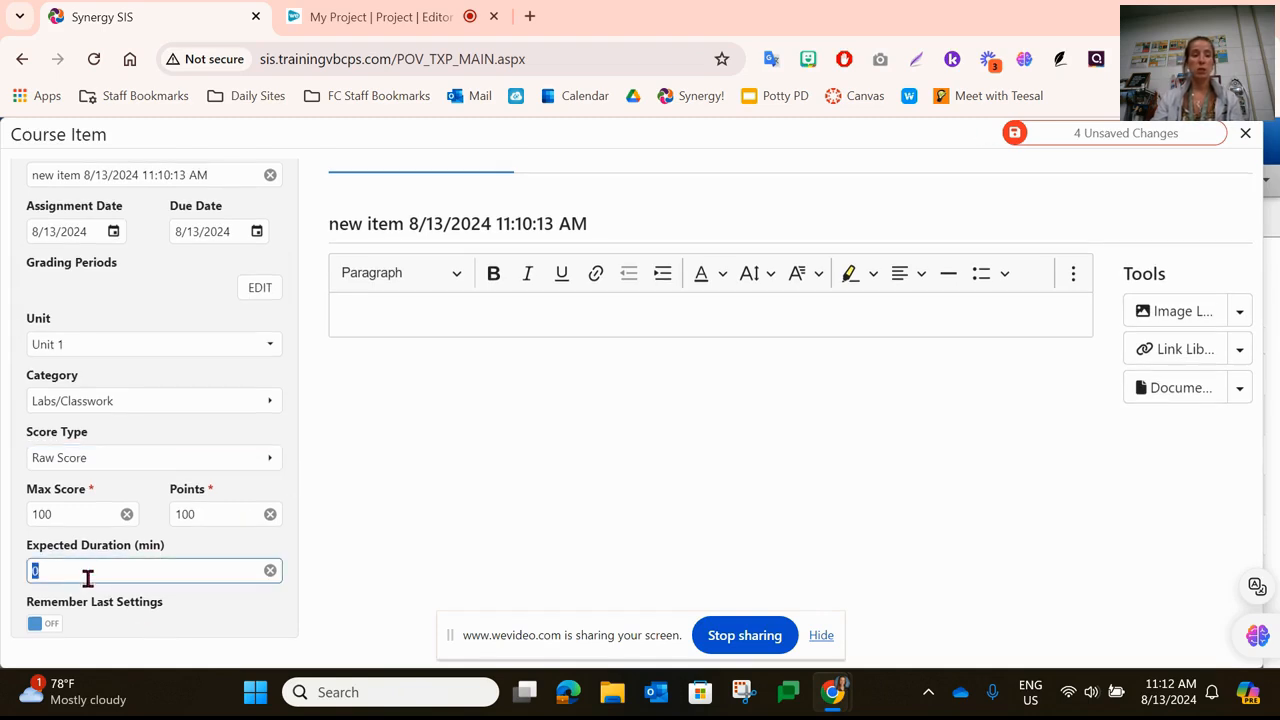
{"action": "type", "text": "30"}
{"action": "left_click", "coordinate": [305, 510]}
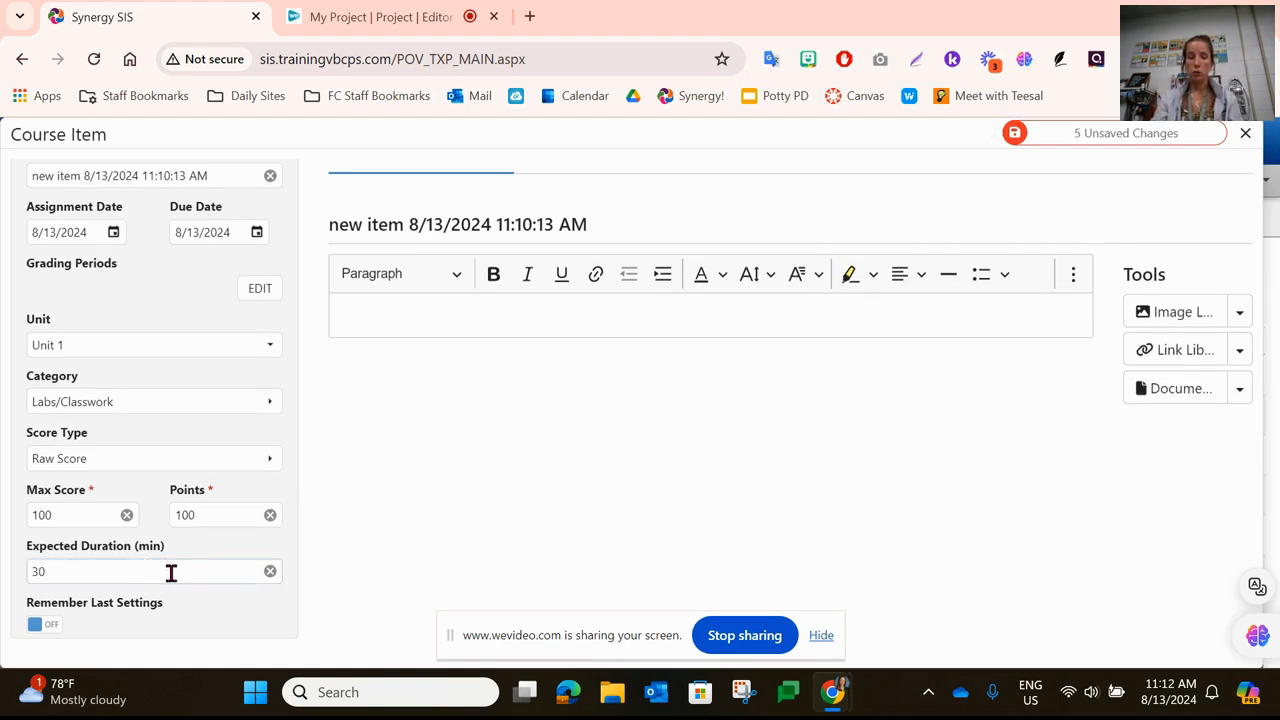
{"action": "left_click", "coordinate": [64, 577]}
{"action": "type", "text": "0"}
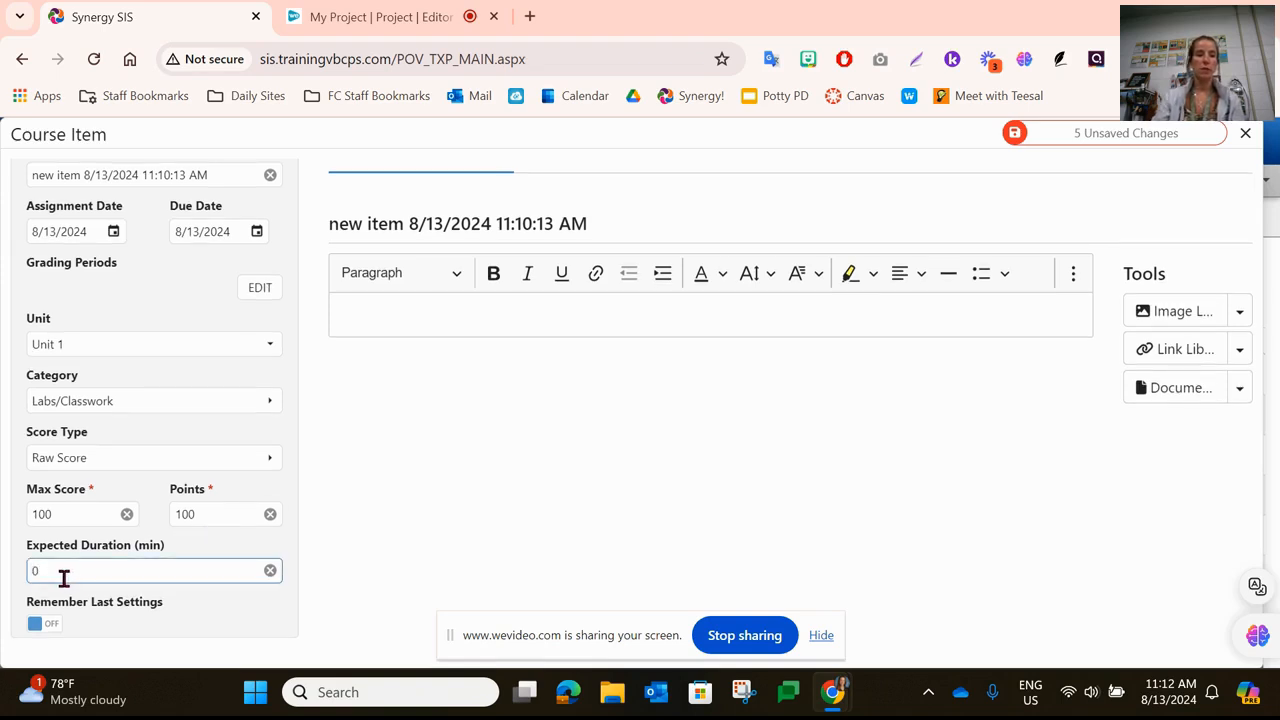
{"action": "left_click", "coordinate": [348, 545]}
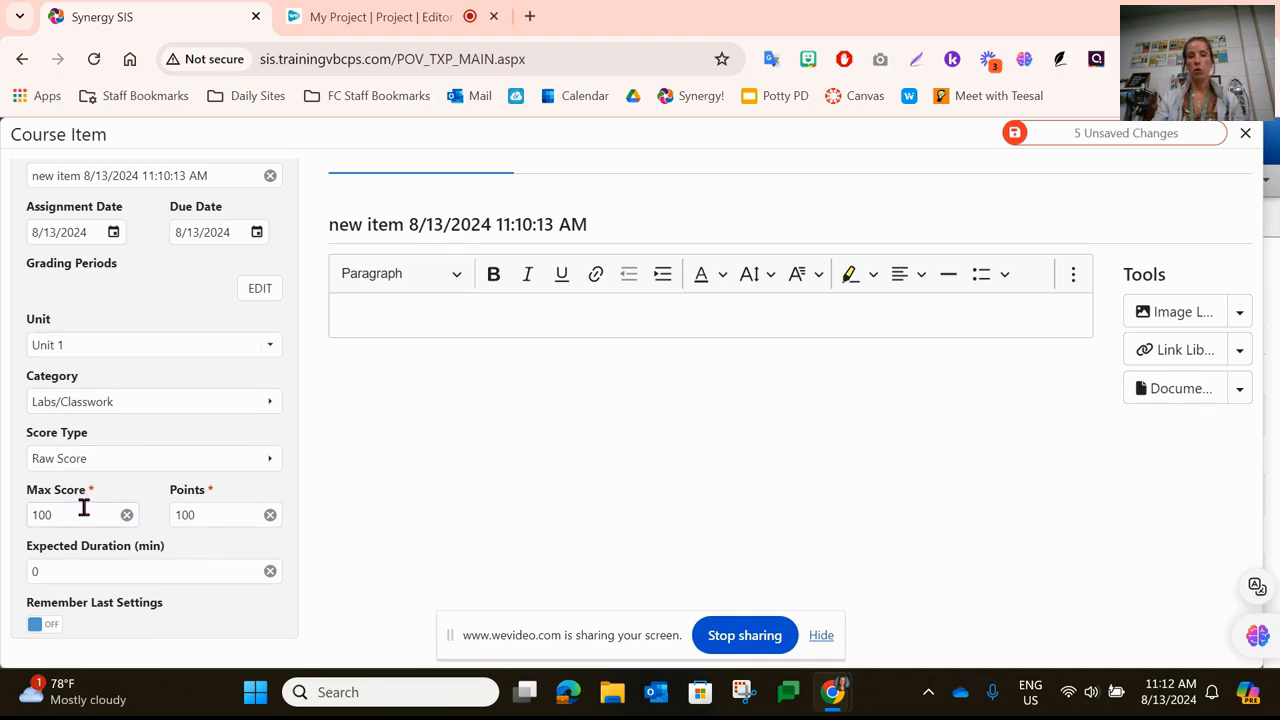
Turn on Remember Last Settings for the assignment.
{"action": "left_click", "coordinate": [50, 630]}
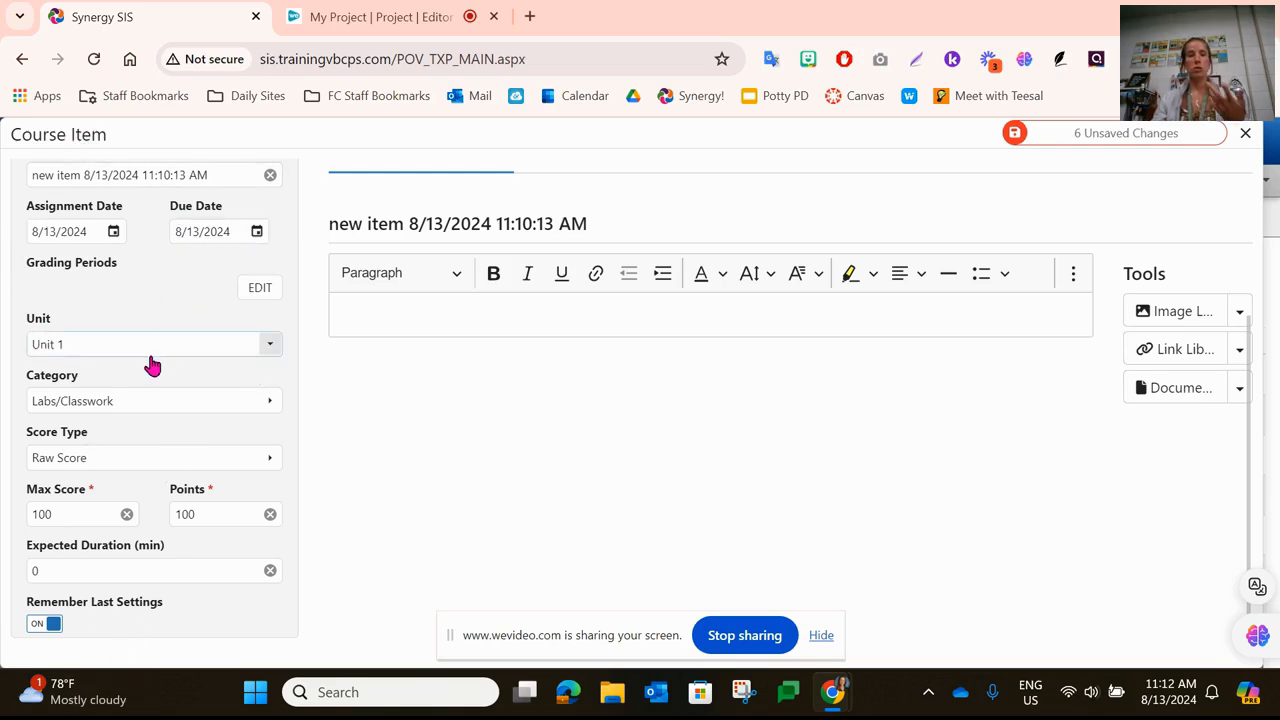
{"action": "left_click", "coordinate": [45, 624]}
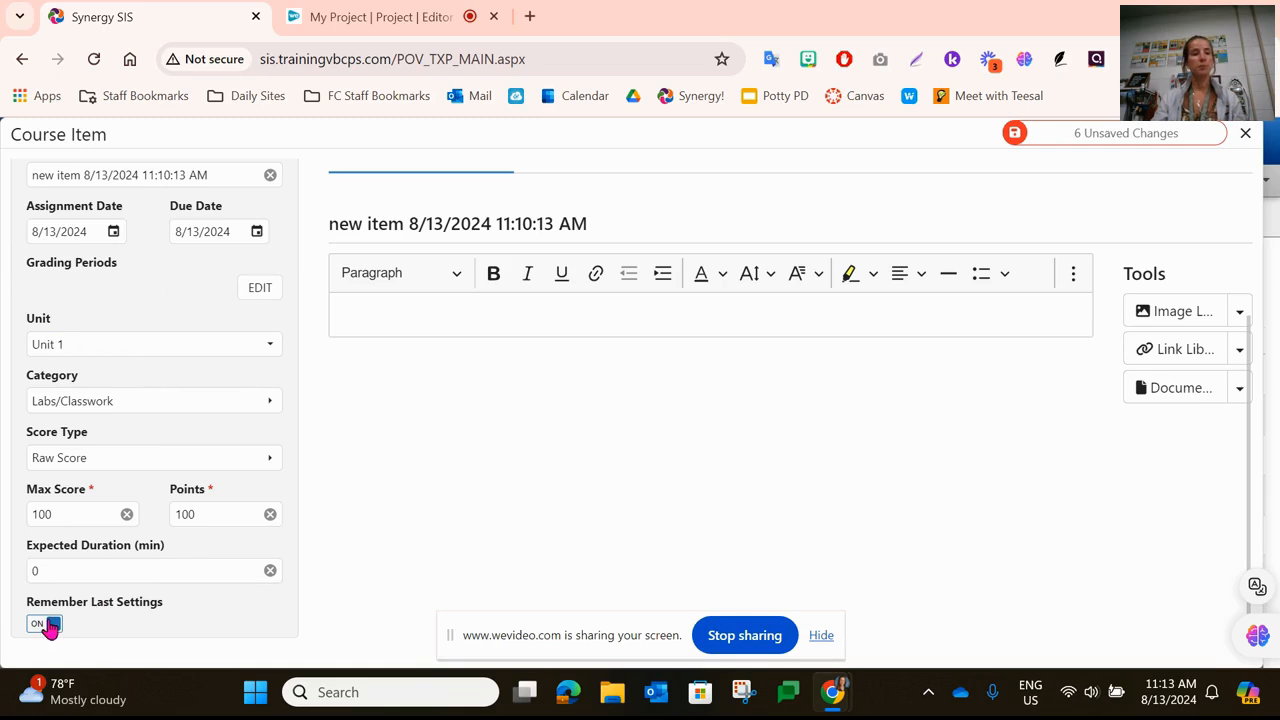
{"action": "scroll", "coordinate": [700, 457], "scroll_direction": "up", "scroll_amount": 3}
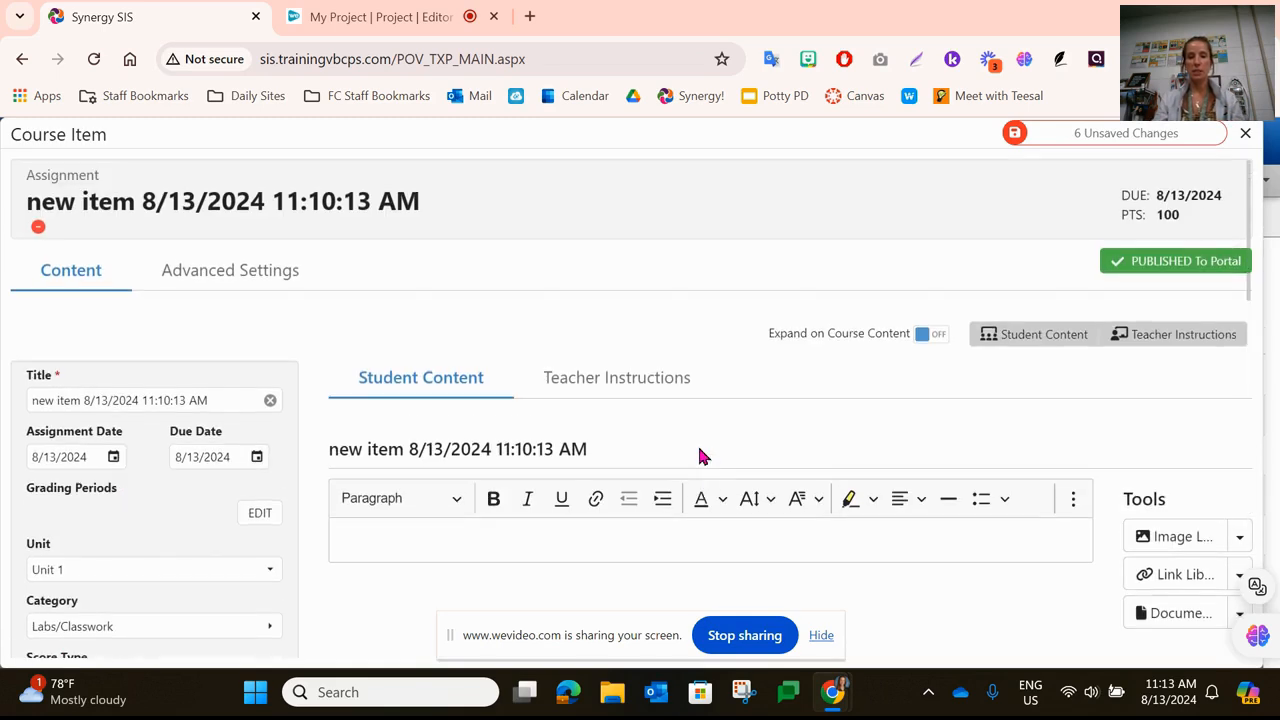
{"action": "scroll", "coordinate": [478, 497], "scroll_direction": "down", "scroll_amount": 2}
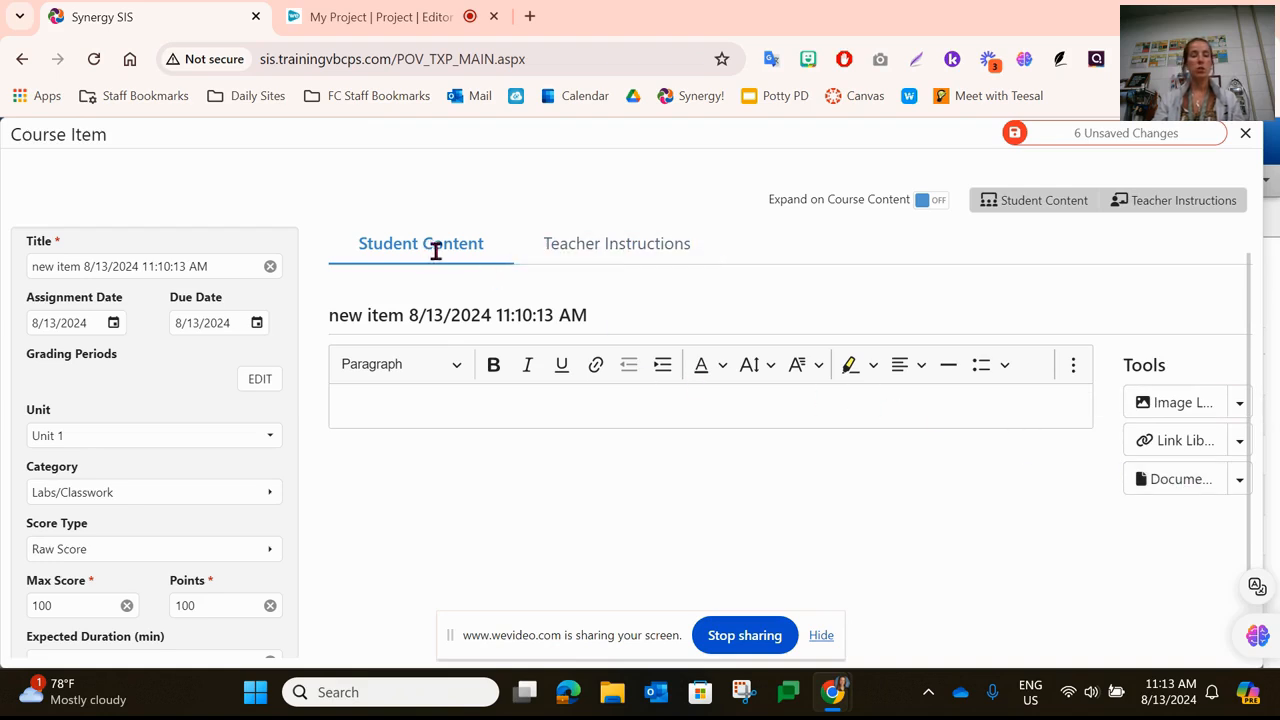
Check the assignment's Teacher Instructions area and review the Grading Type options in its advanced settings.
{"action": "left_click", "coordinate": [620, 249]}
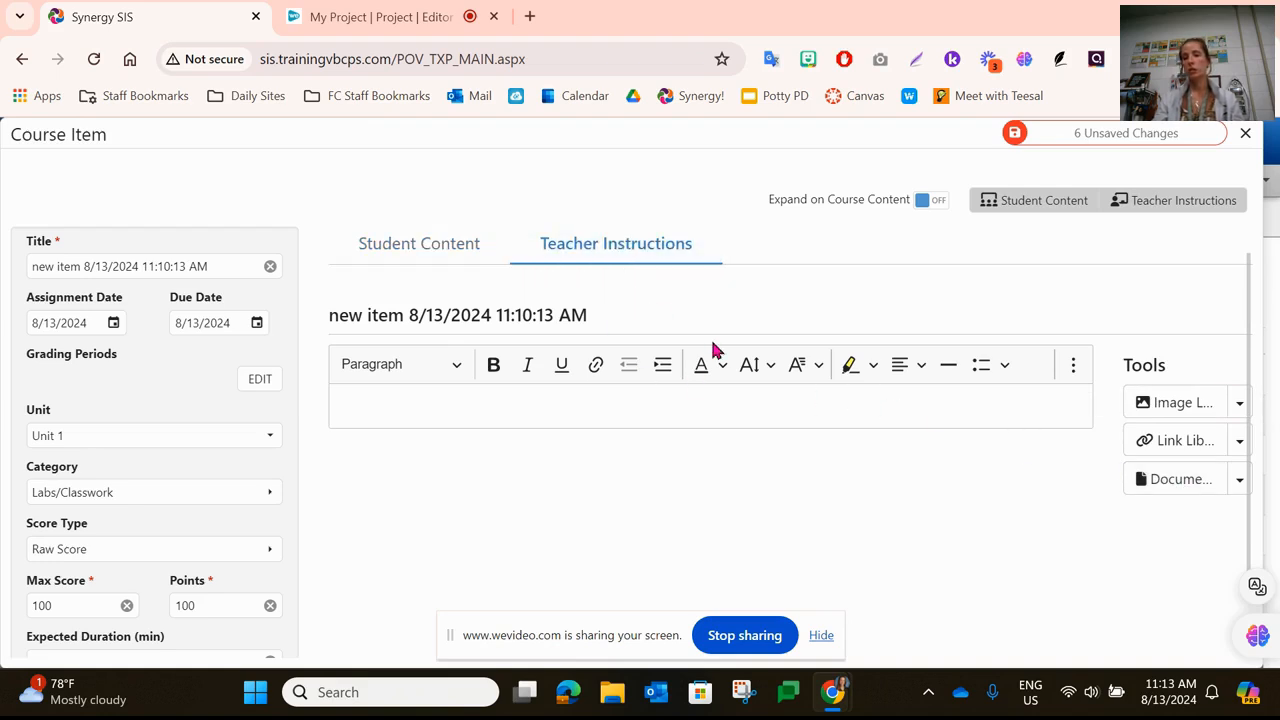
{"action": "scroll", "coordinate": [720, 449], "scroll_direction": "up", "scroll_amount": 2}
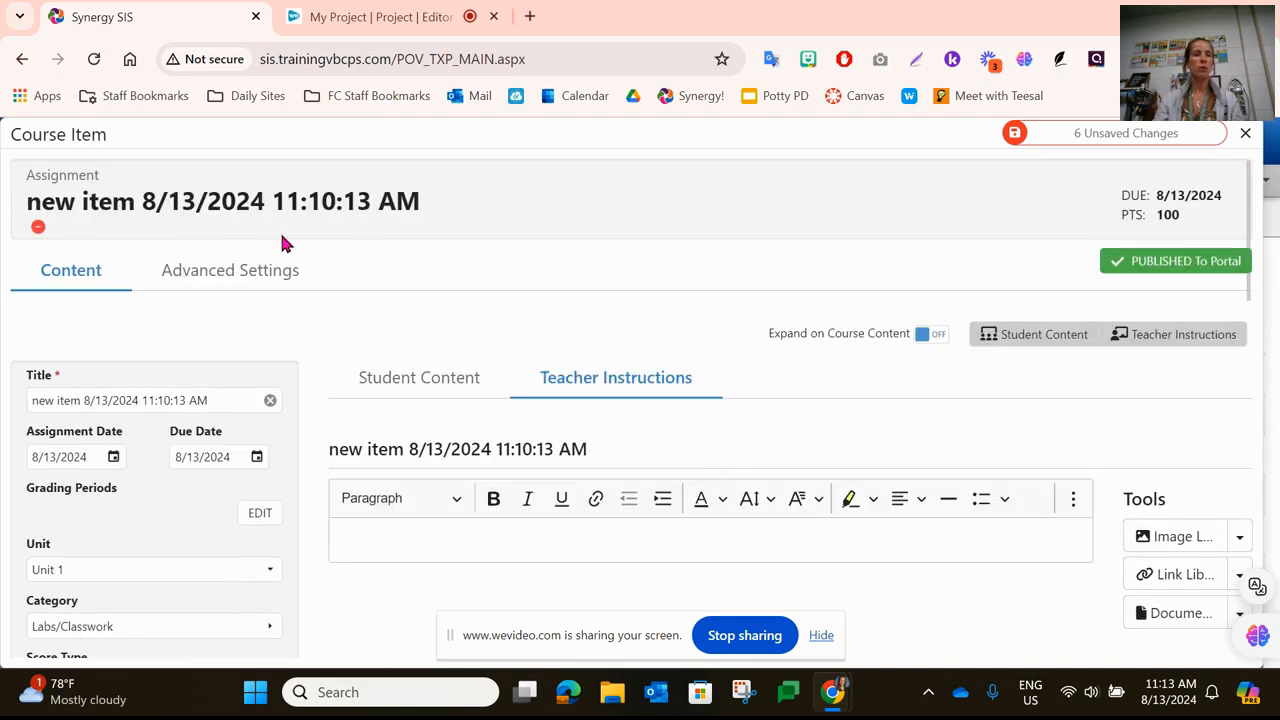
{"action": "left_click", "coordinate": [250, 280]}
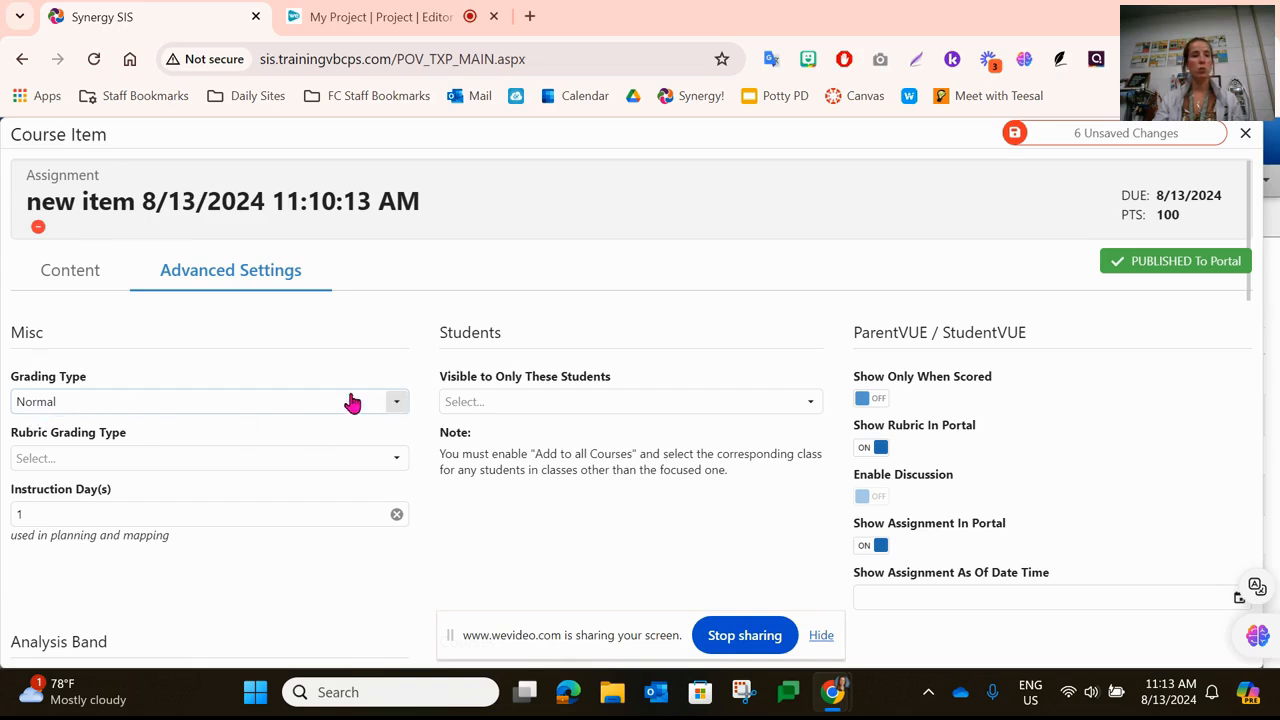
{"action": "left_click", "coordinate": [390, 410]}
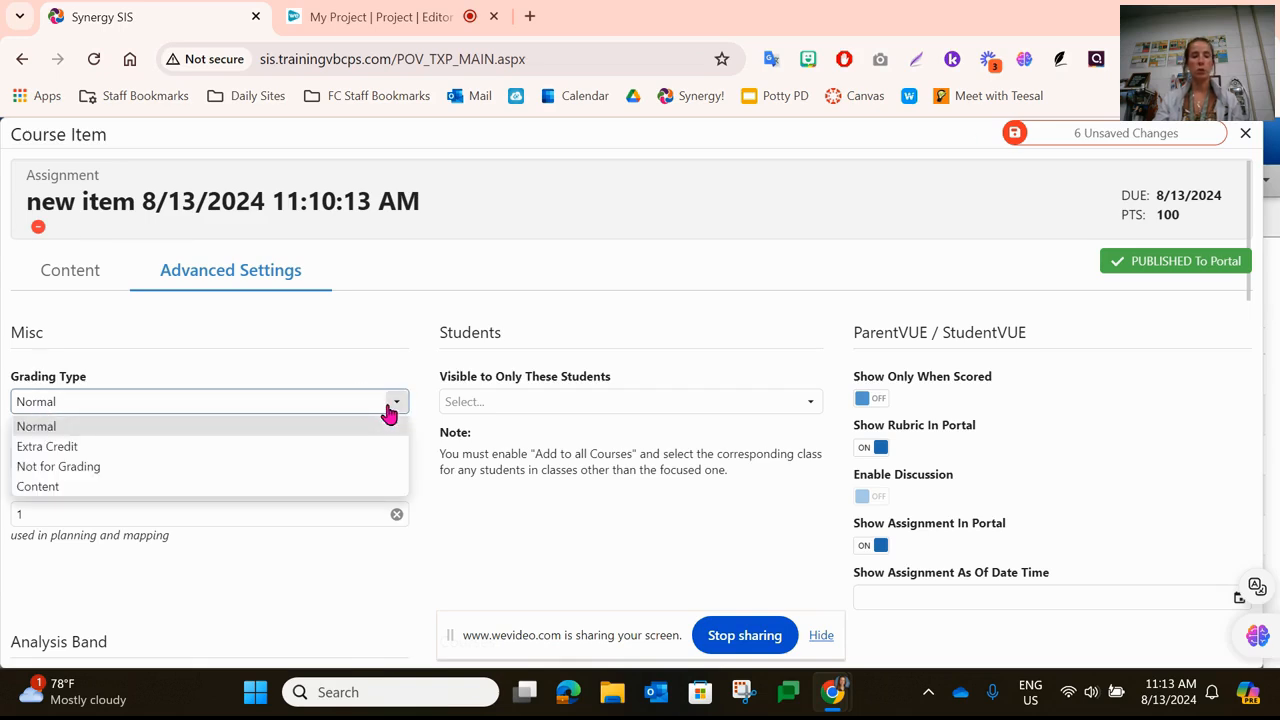
{"action": "left_click", "coordinate": [339, 346]}
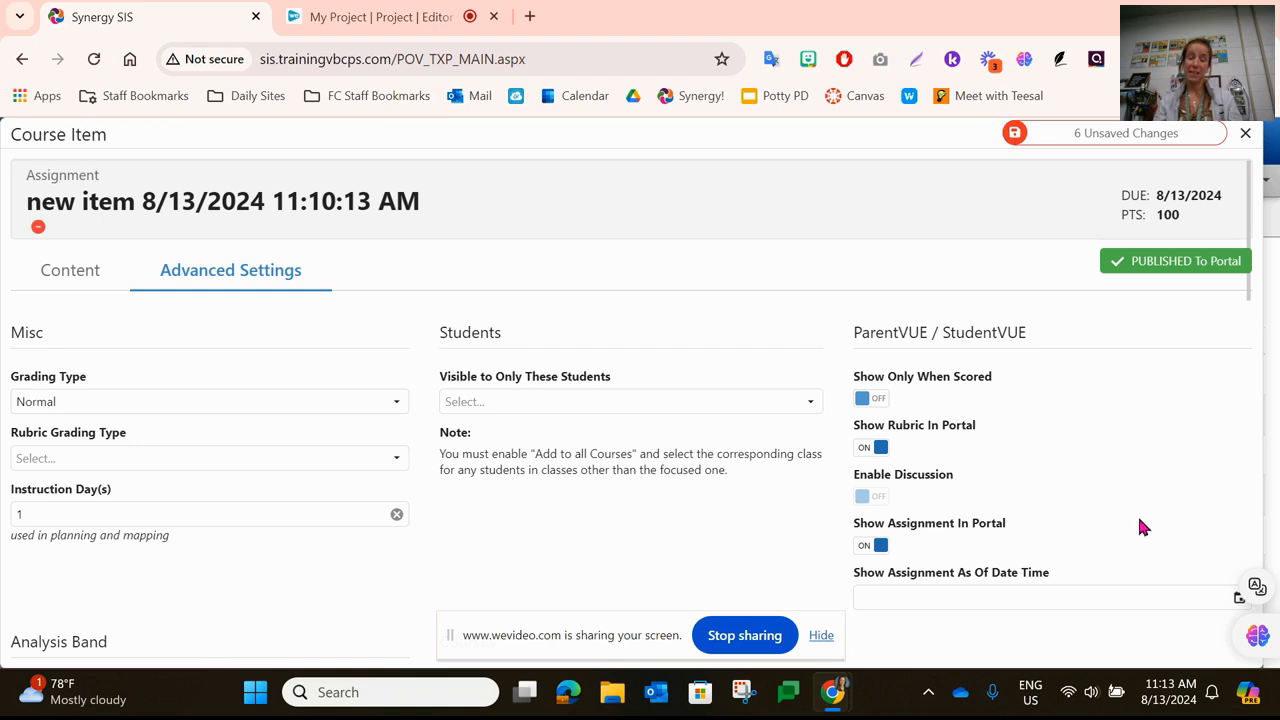
Save the new assignment and close it to return to the grade book.
{"action": "left_click", "coordinate": [1127, 137]}
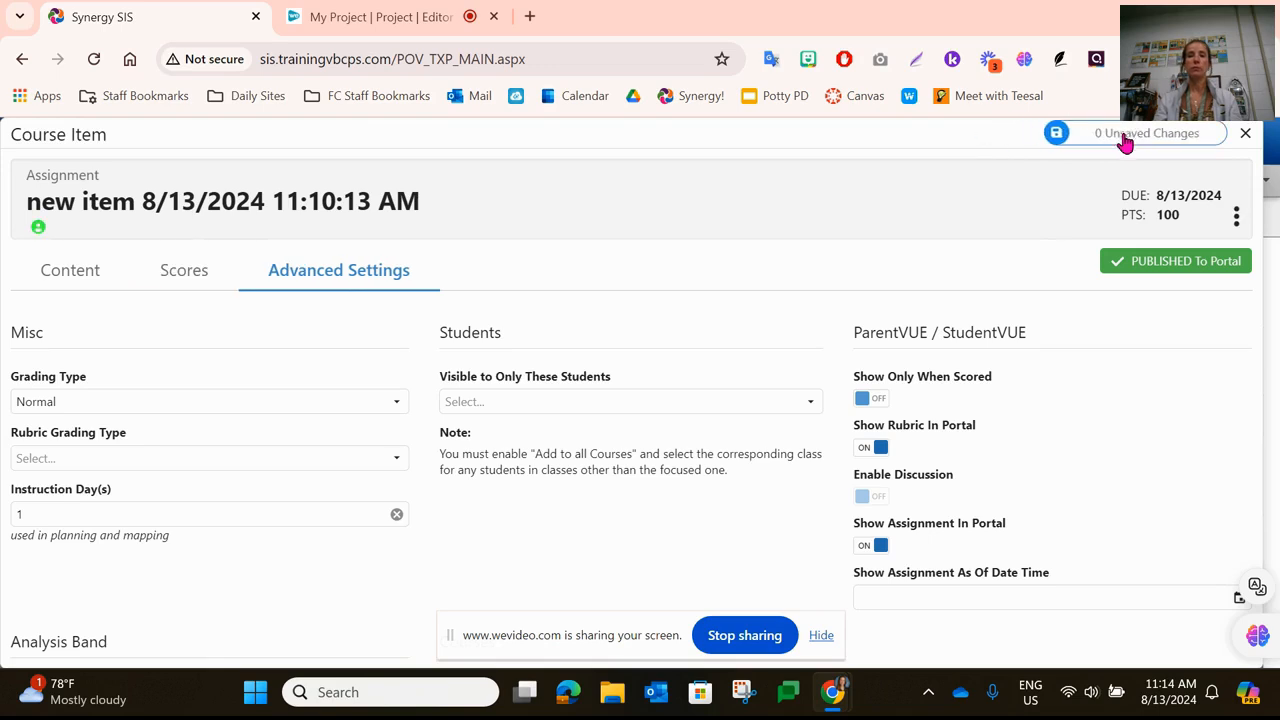
{"action": "left_click", "coordinate": [1246, 134]}
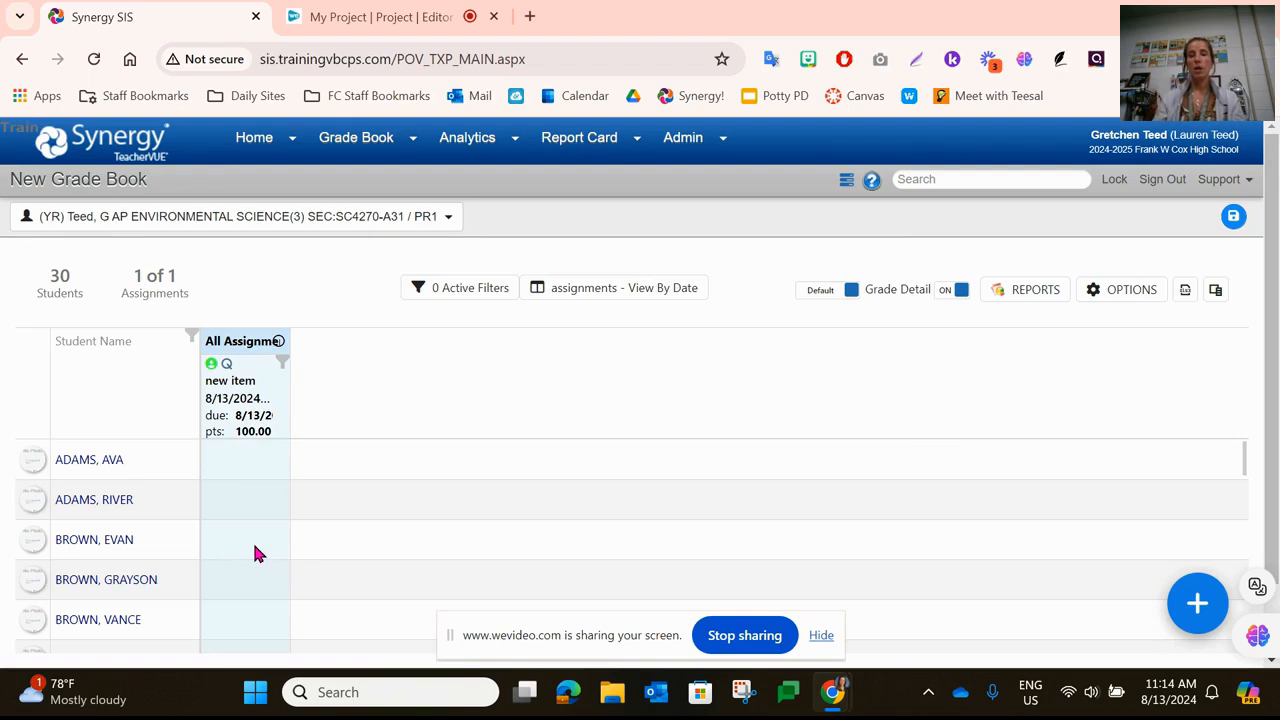
Start another assignment in the simpler assignment form and review its advanced grading type and portal options.
{"action": "left_click", "coordinate": [1195, 610]}
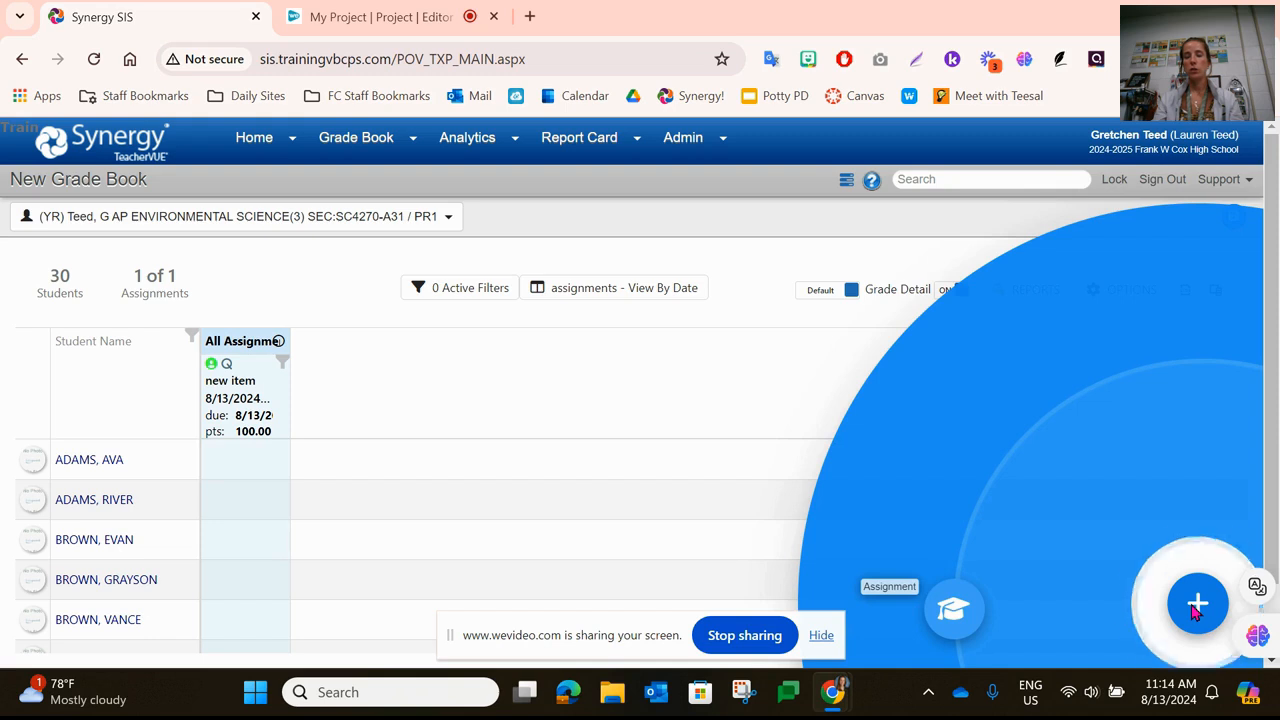
{"action": "left_click", "coordinate": [955, 543]}
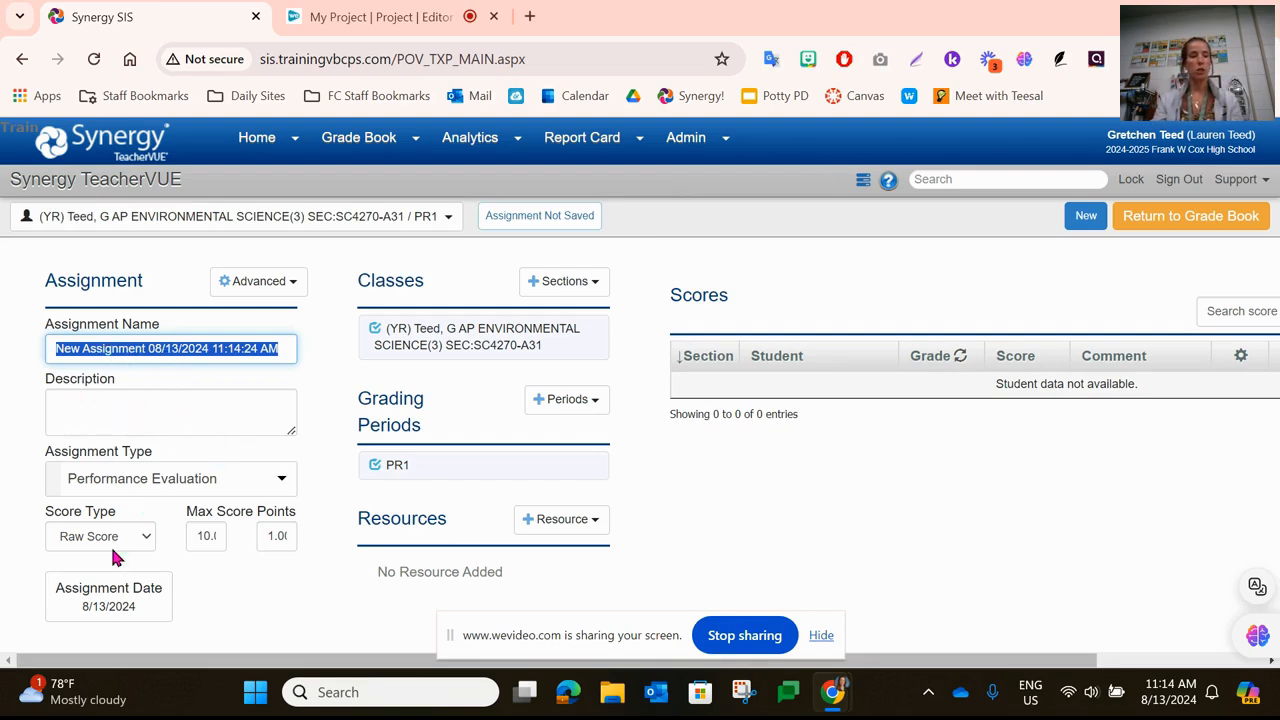
{"action": "left_click", "coordinate": [283, 290]}
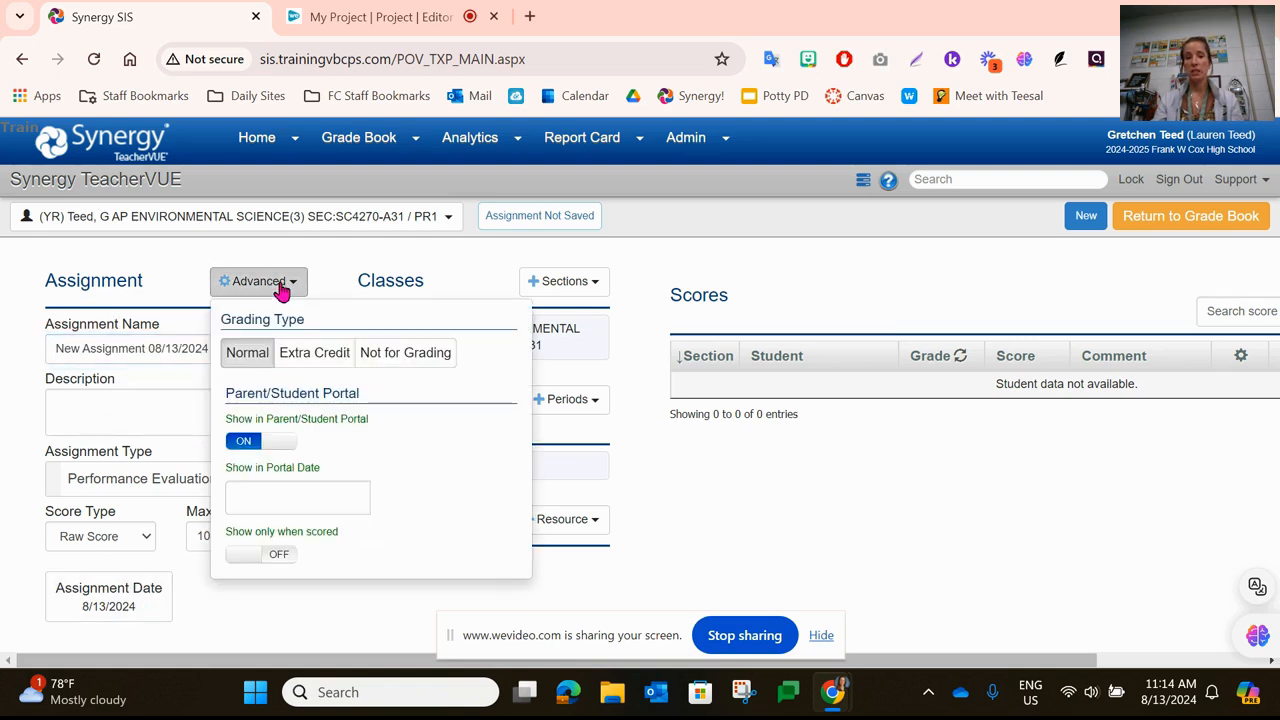
{"action": "left_click", "coordinate": [750, 507]}
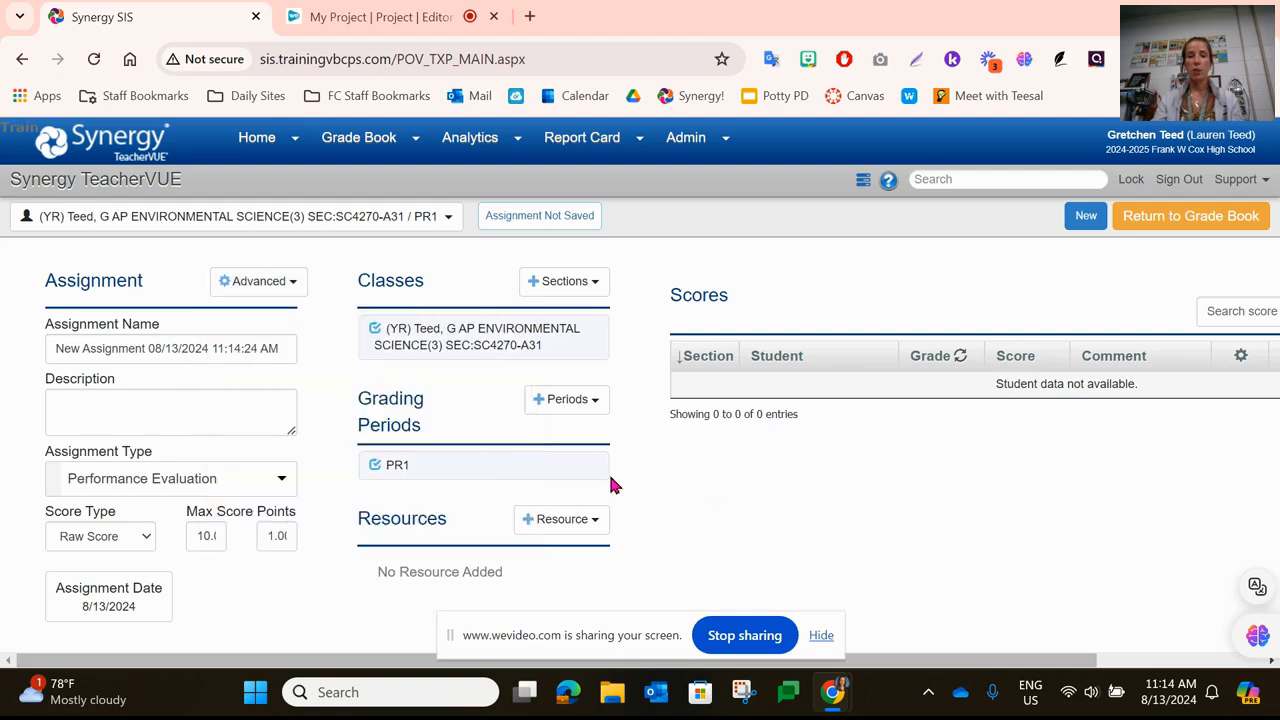
Set the second assignment's points to 10 and save it.
{"action": "left_click", "coordinate": [283, 537]}
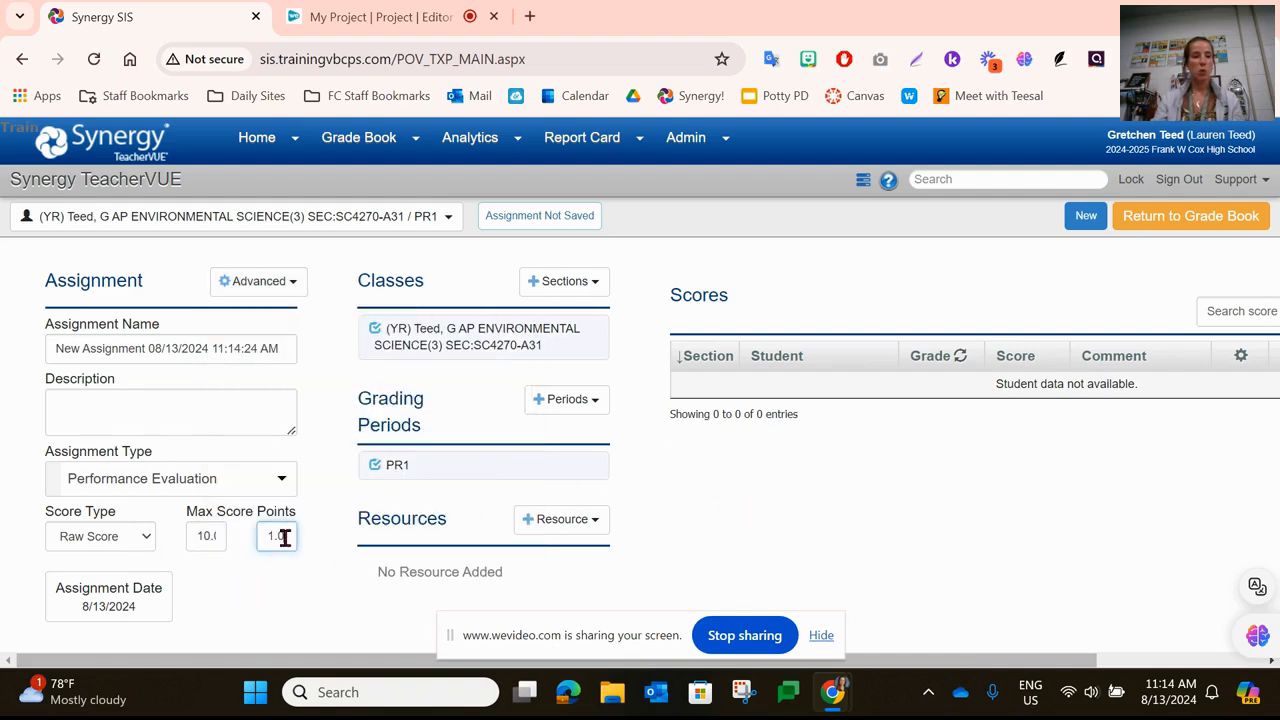
{"action": "key", "text": "BackSpace"}
{"action": "key", "text": "BackSpace"}
{"action": "type", "text": "1"}
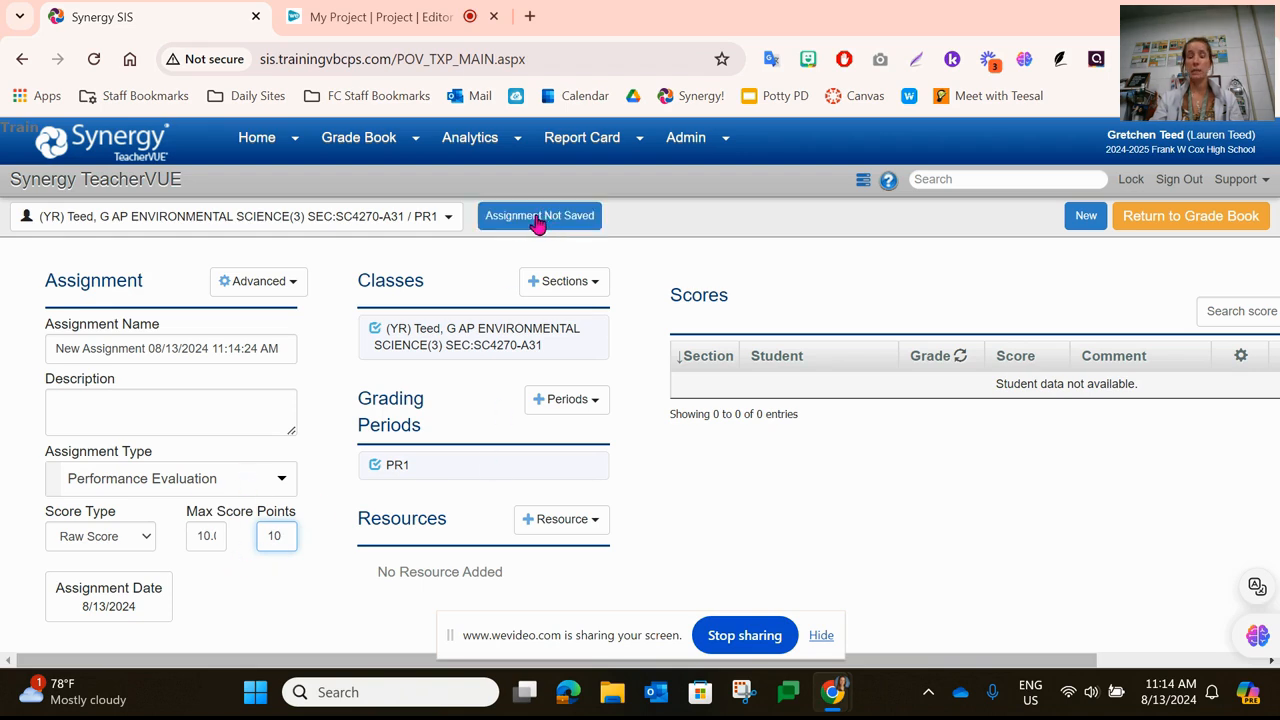
{"action": "left_click", "coordinate": [297, 594]}
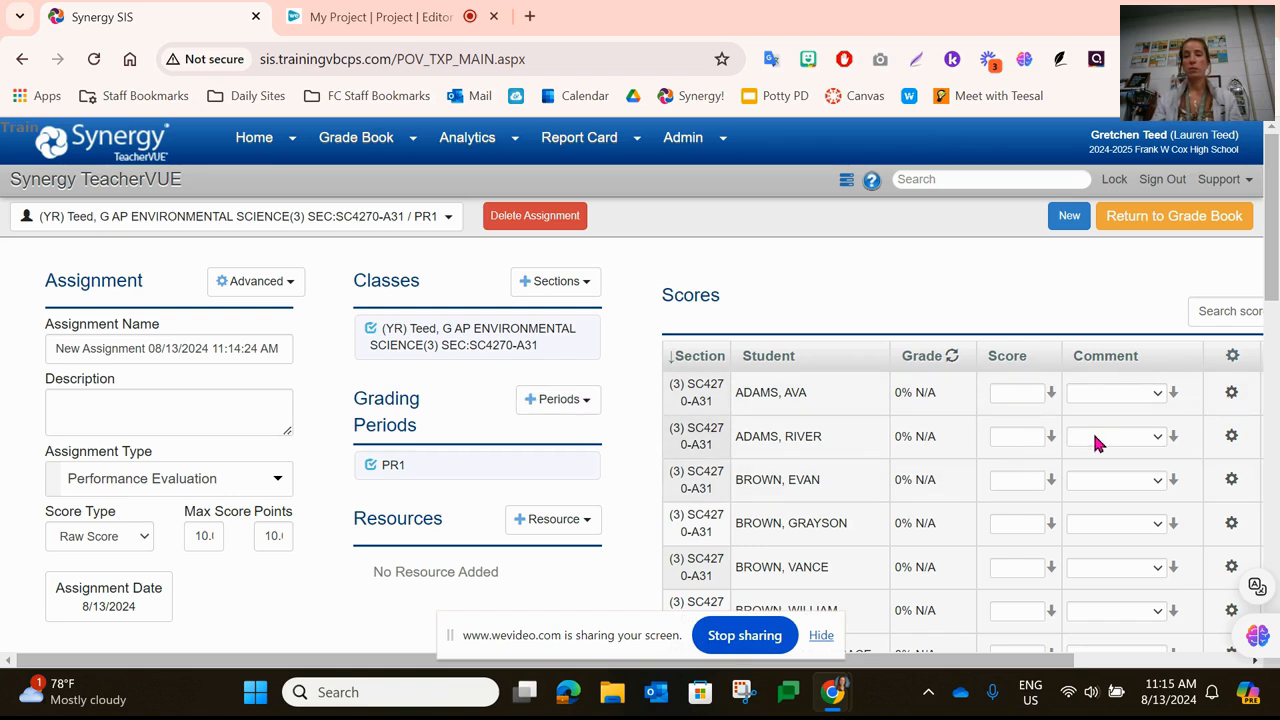
Review the comment choices for the first student's score and return to the grade book.
{"action": "left_click", "coordinate": [1157, 394]}
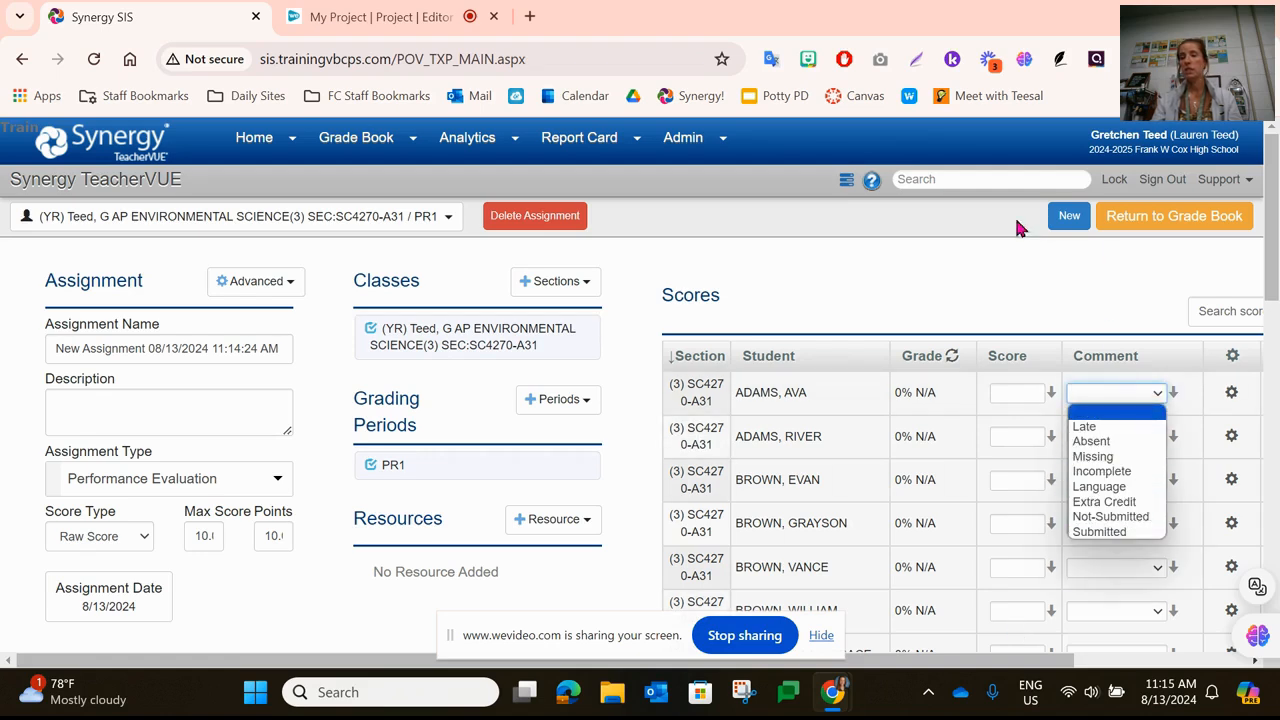
{"action": "left_click", "coordinate": [988, 271]}
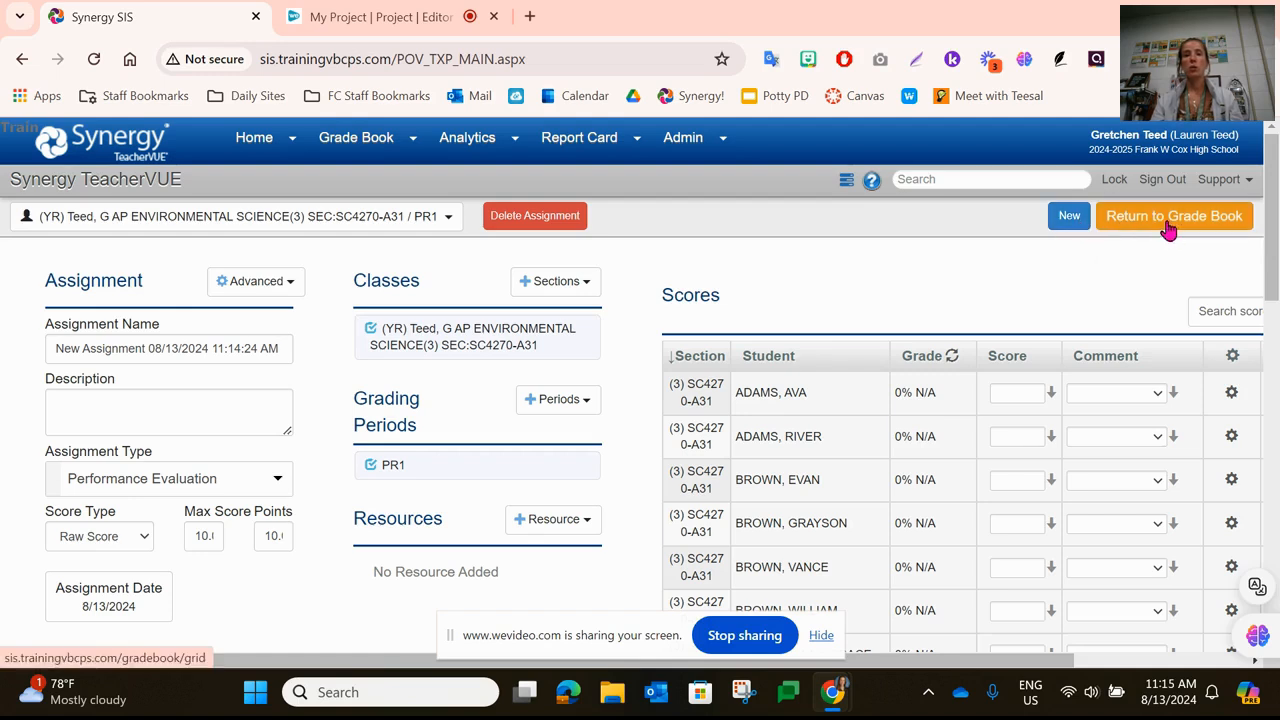
{"action": "left_click", "coordinate": [1215, 237]}
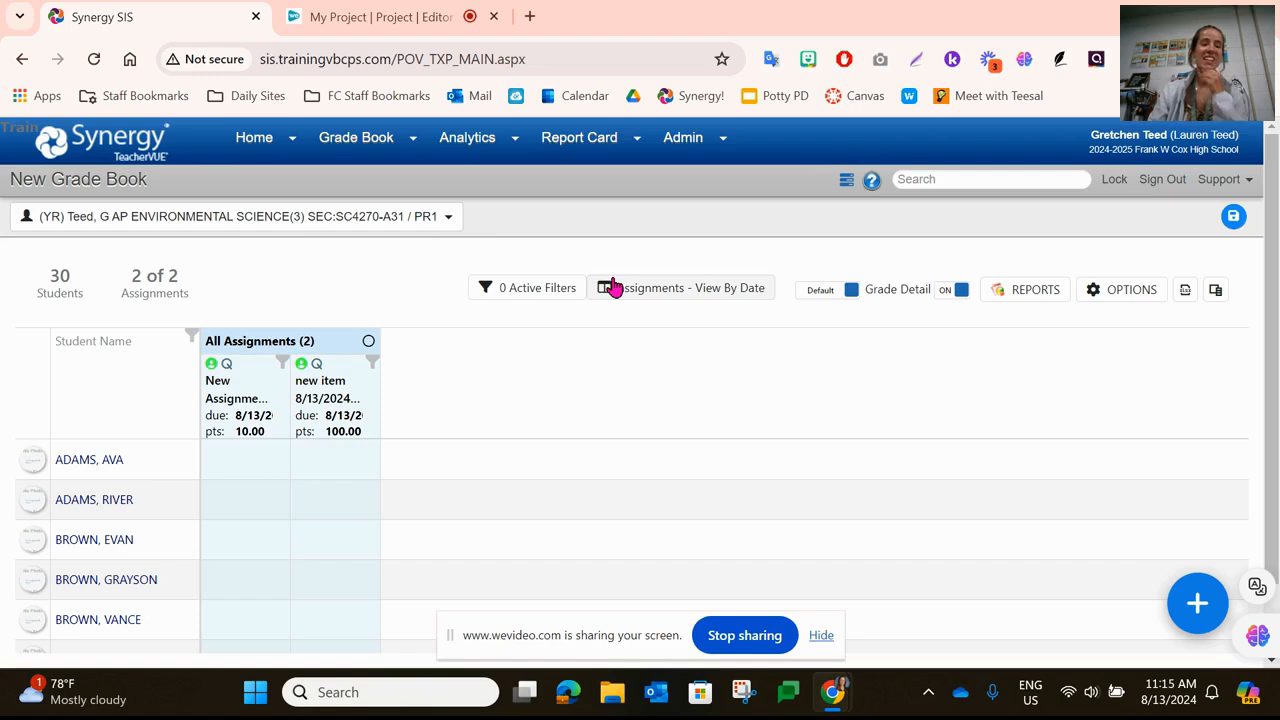
Look at the 100-point assignment in both the quick form and the full Course Item page, including its item actions.
{"action": "left_click", "coordinate": [318, 368]}
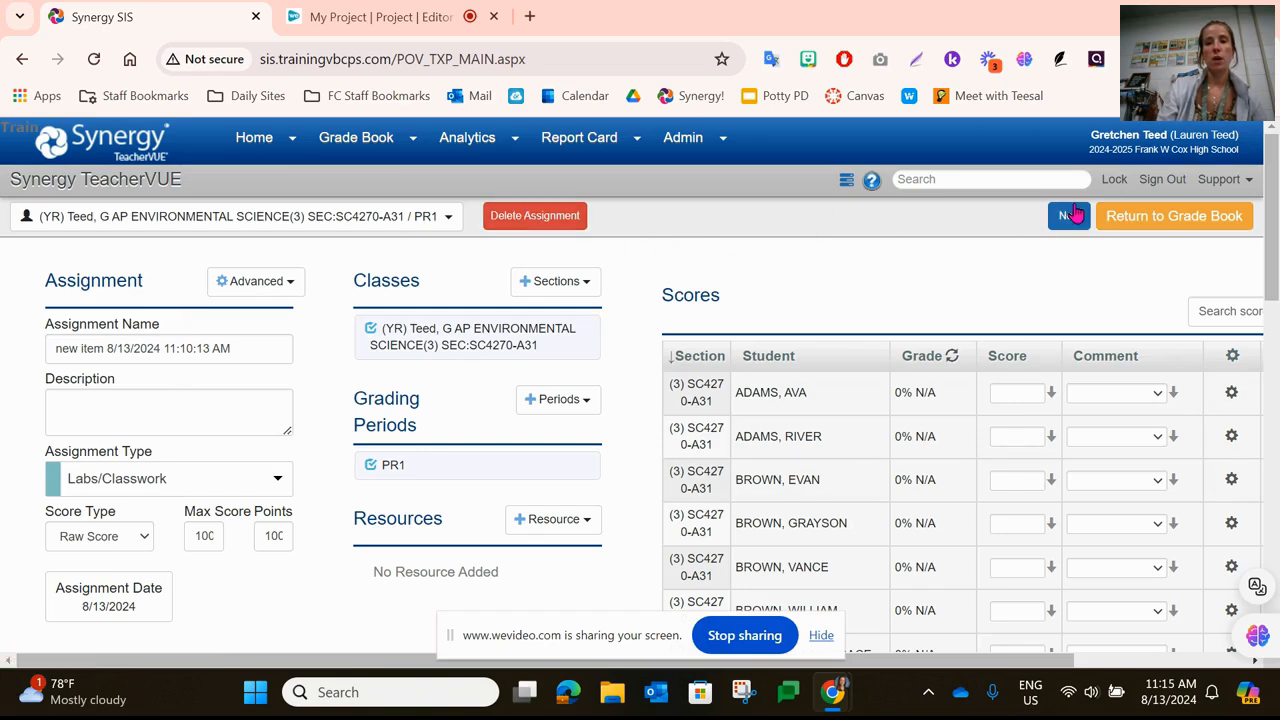
{"action": "left_click", "coordinate": [1155, 216]}
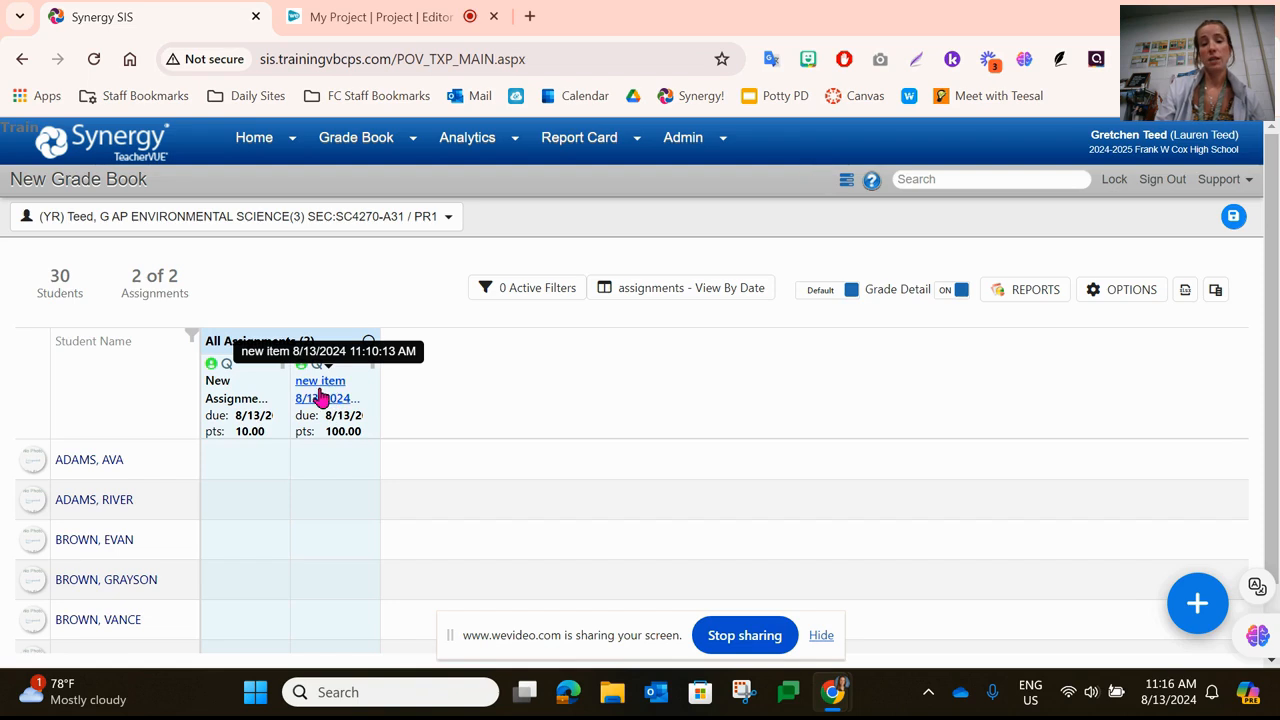
{"action": "left_click", "coordinate": [320, 395]}
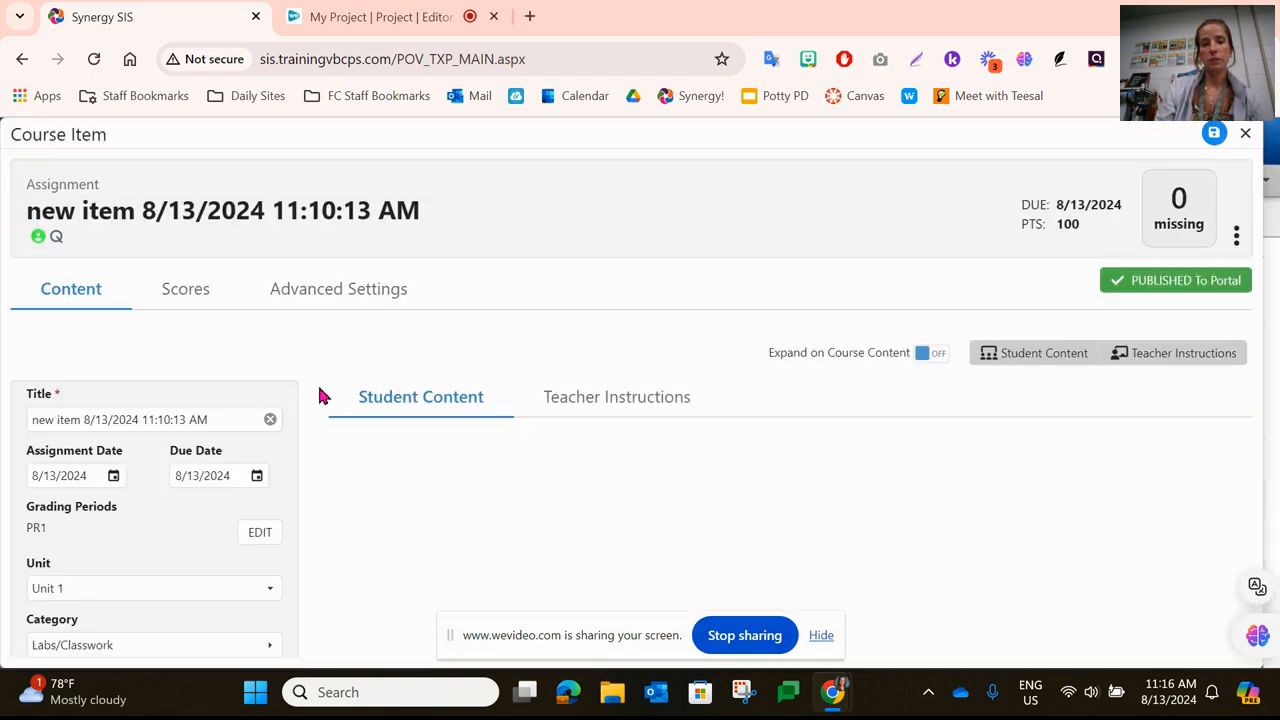
{"action": "left_click", "coordinate": [1236, 236]}
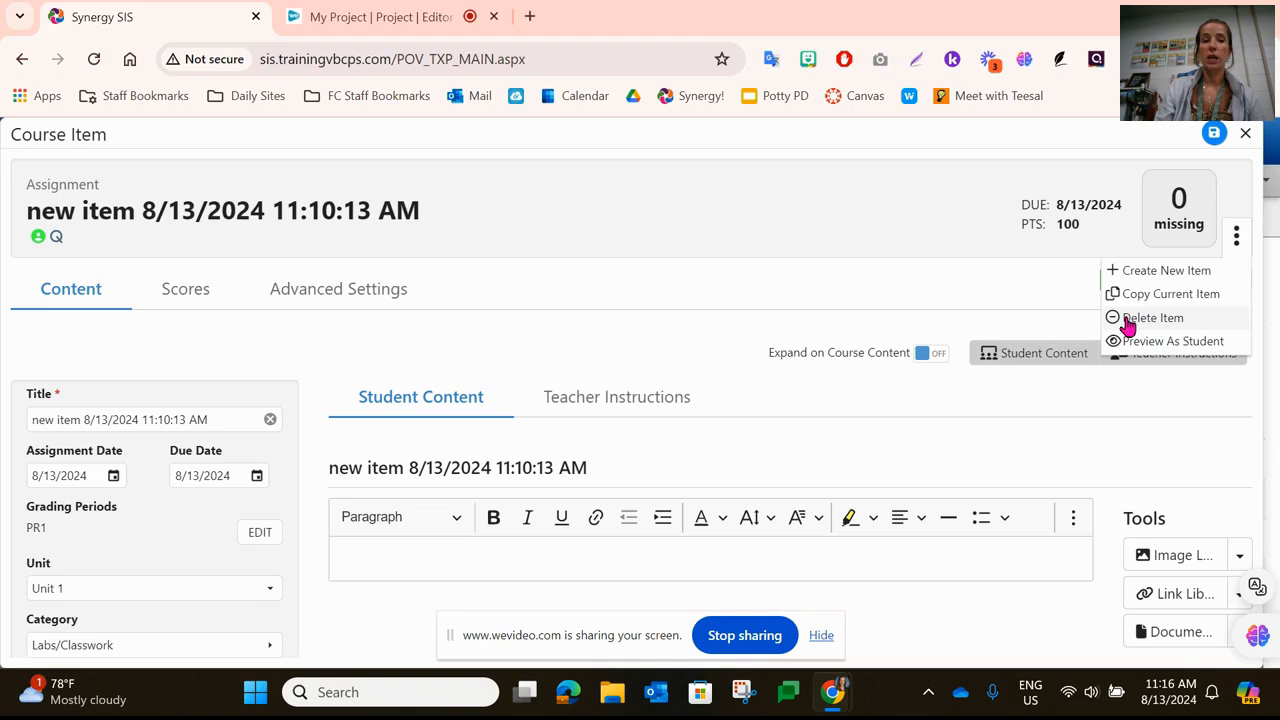
{"action": "left_click", "coordinate": [1247, 132]}
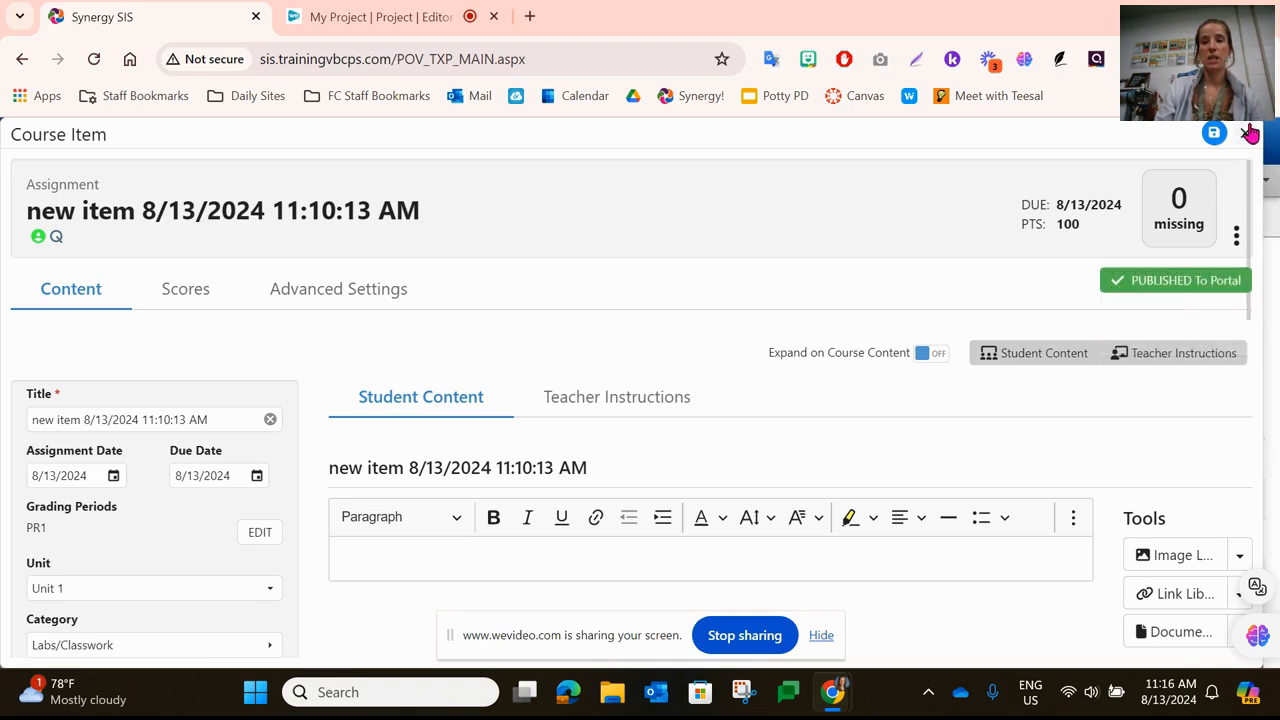
{"action": "left_click", "coordinate": [1247, 133]}
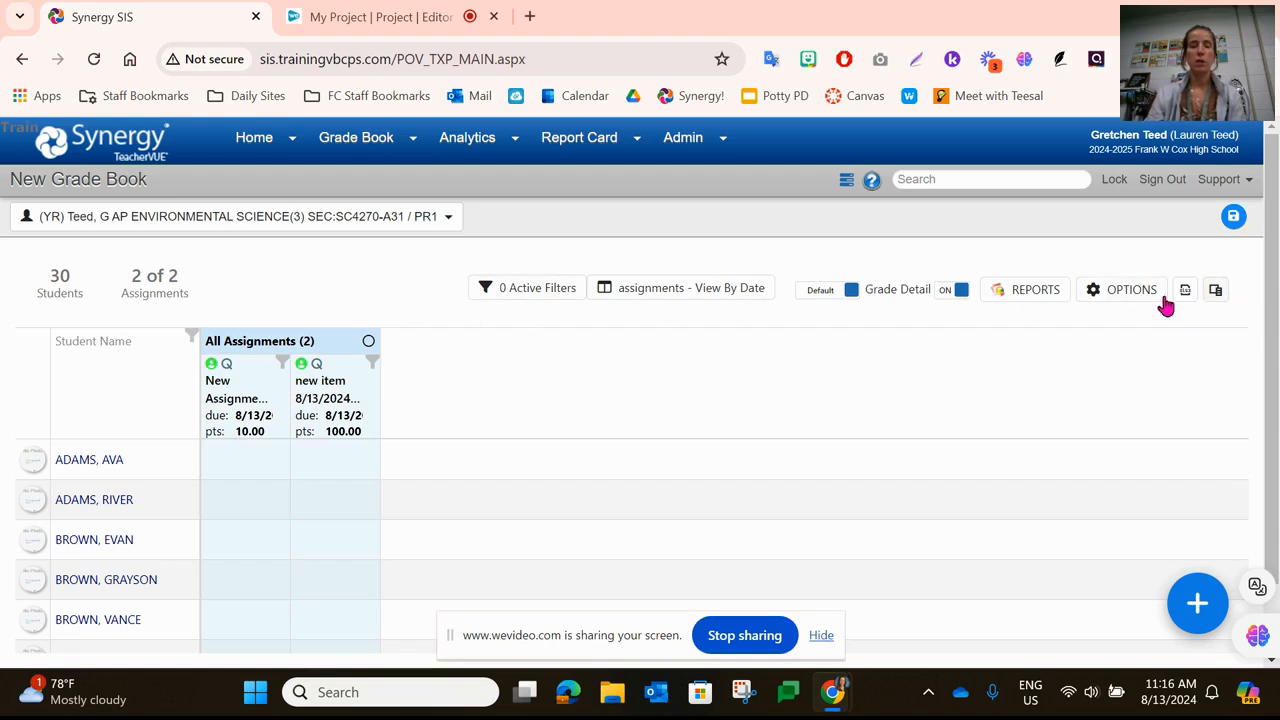
Review the grade book's filter types and the available assignment view options.
{"action": "left_click", "coordinate": [545, 289]}
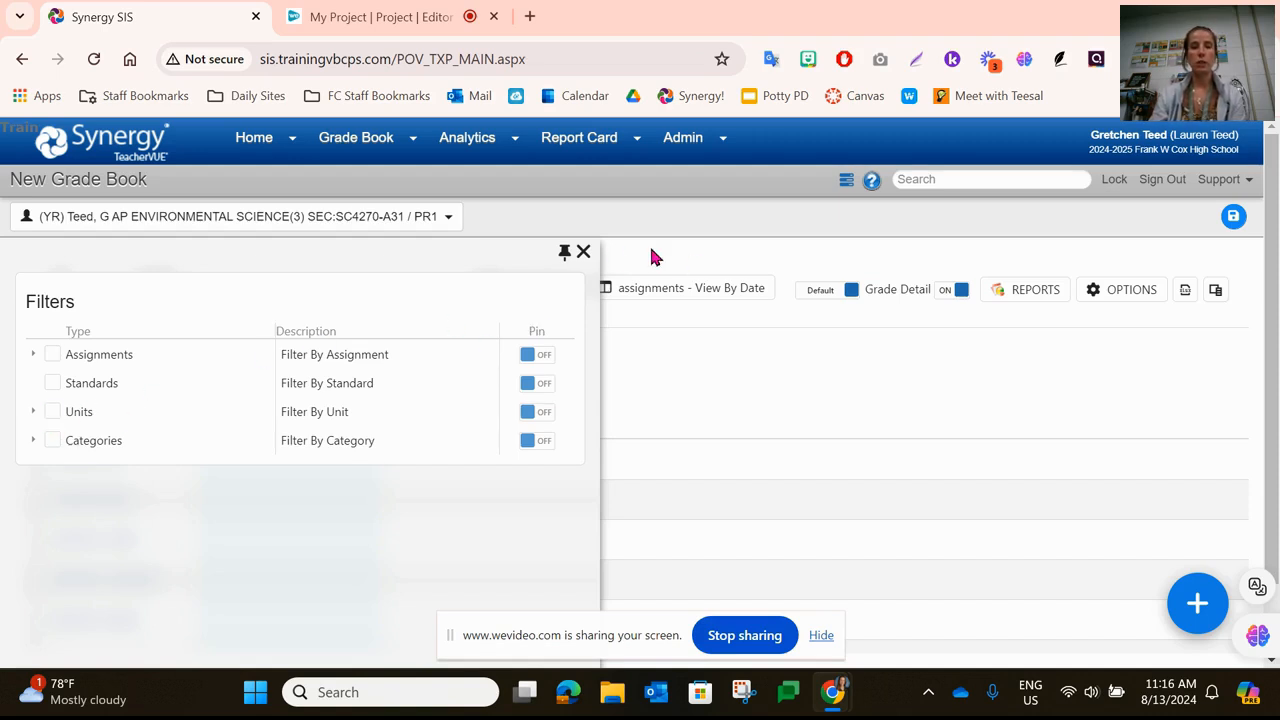
{"action": "left_click", "coordinate": [583, 252]}
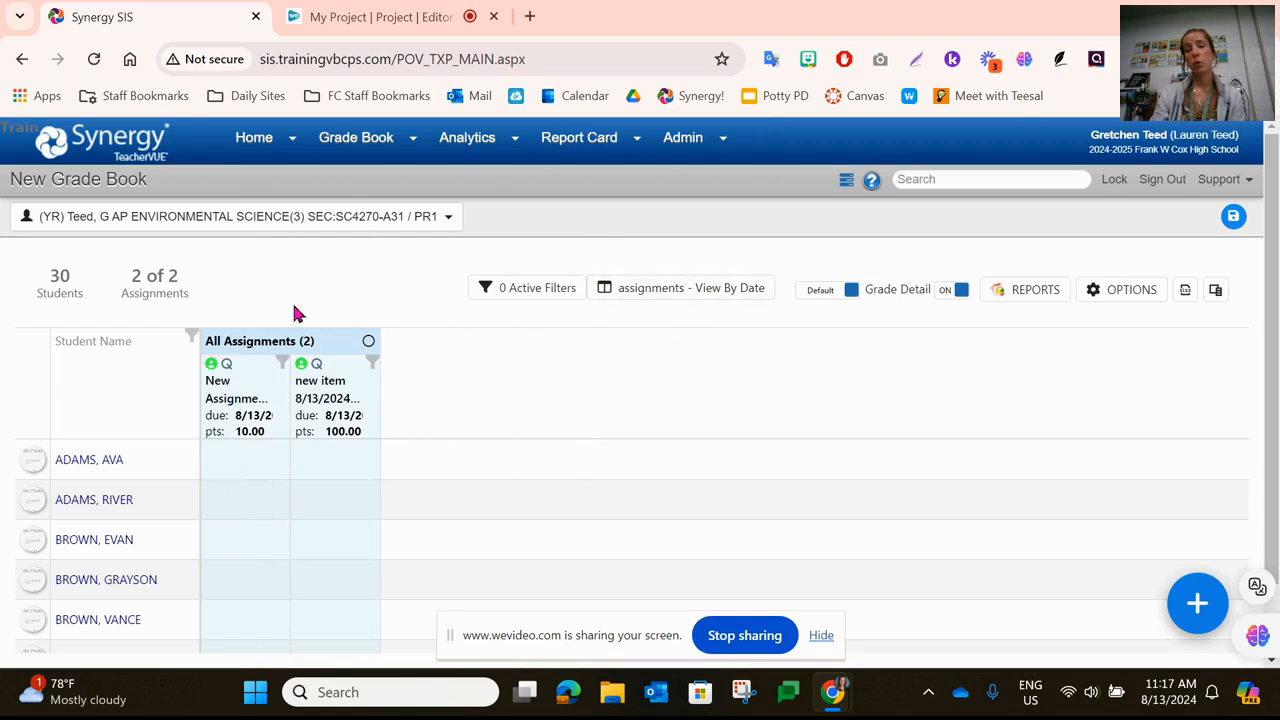
{"action": "left_click", "coordinate": [715, 297]}
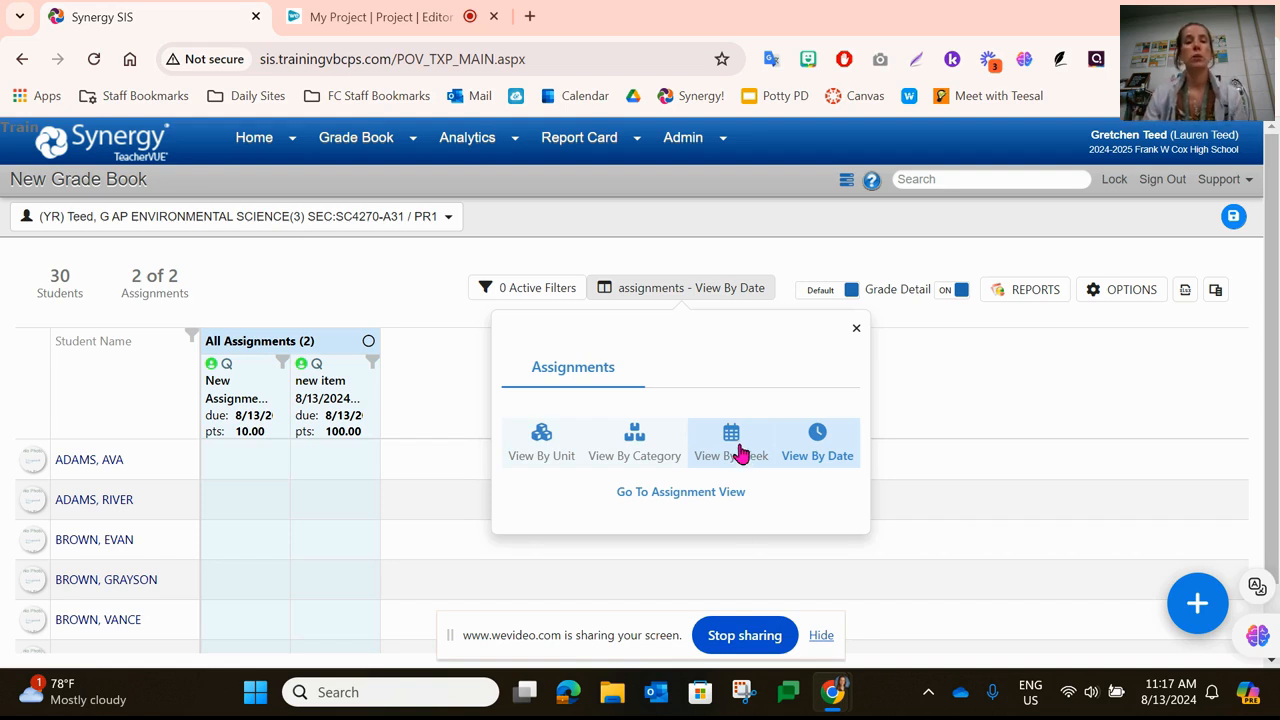
{"action": "left_click", "coordinate": [980, 382]}
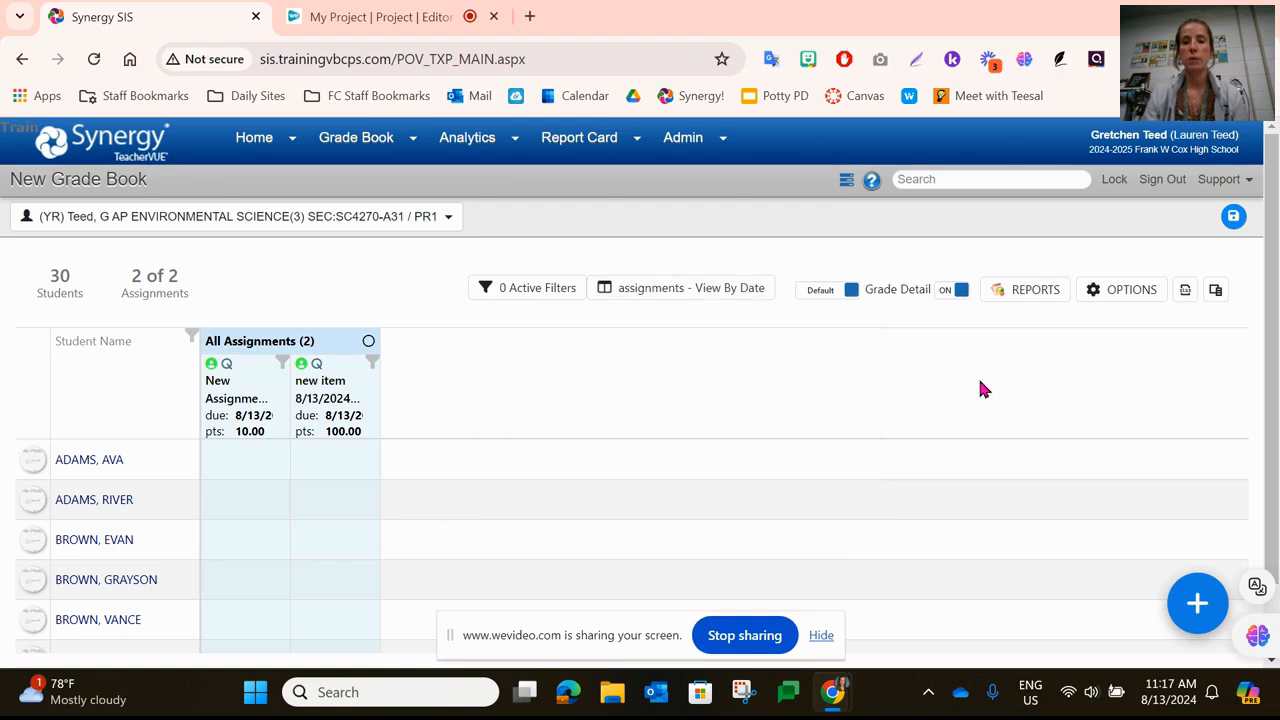
Switch the grade book display to Basic and back to Default.
{"action": "left_click", "coordinate": [840, 297]}
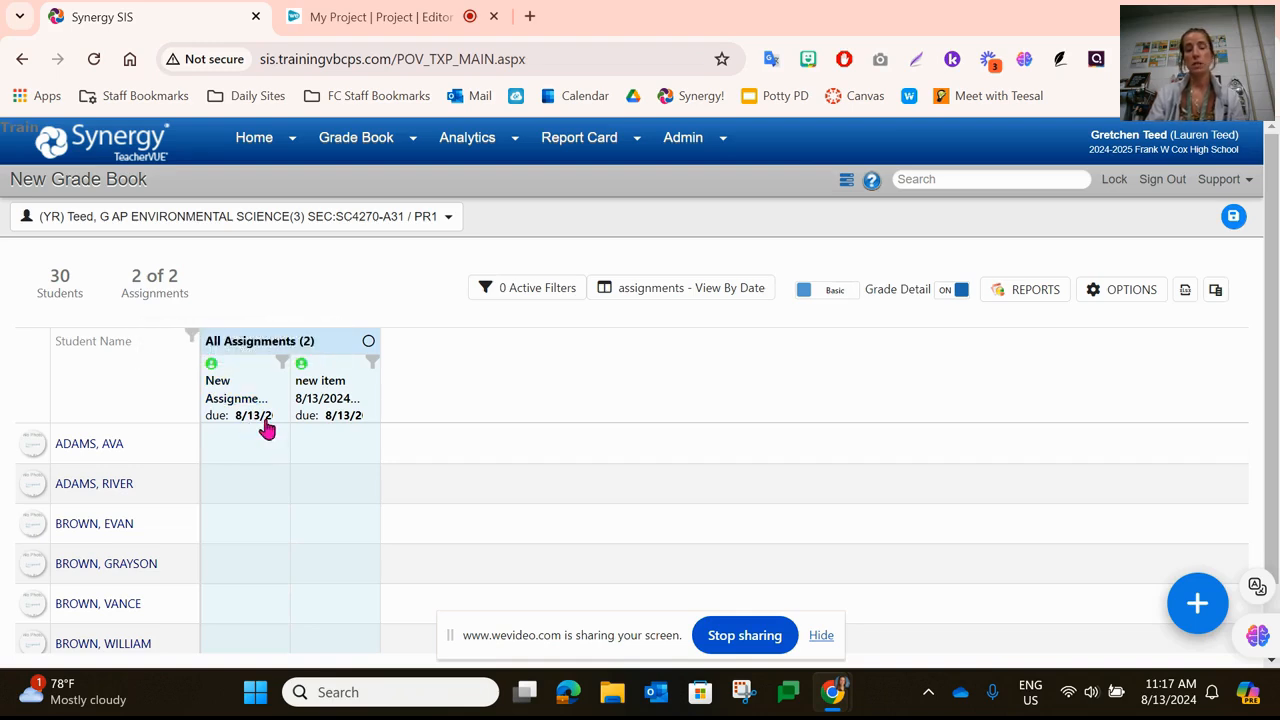
{"action": "left_click", "coordinate": [833, 294]}
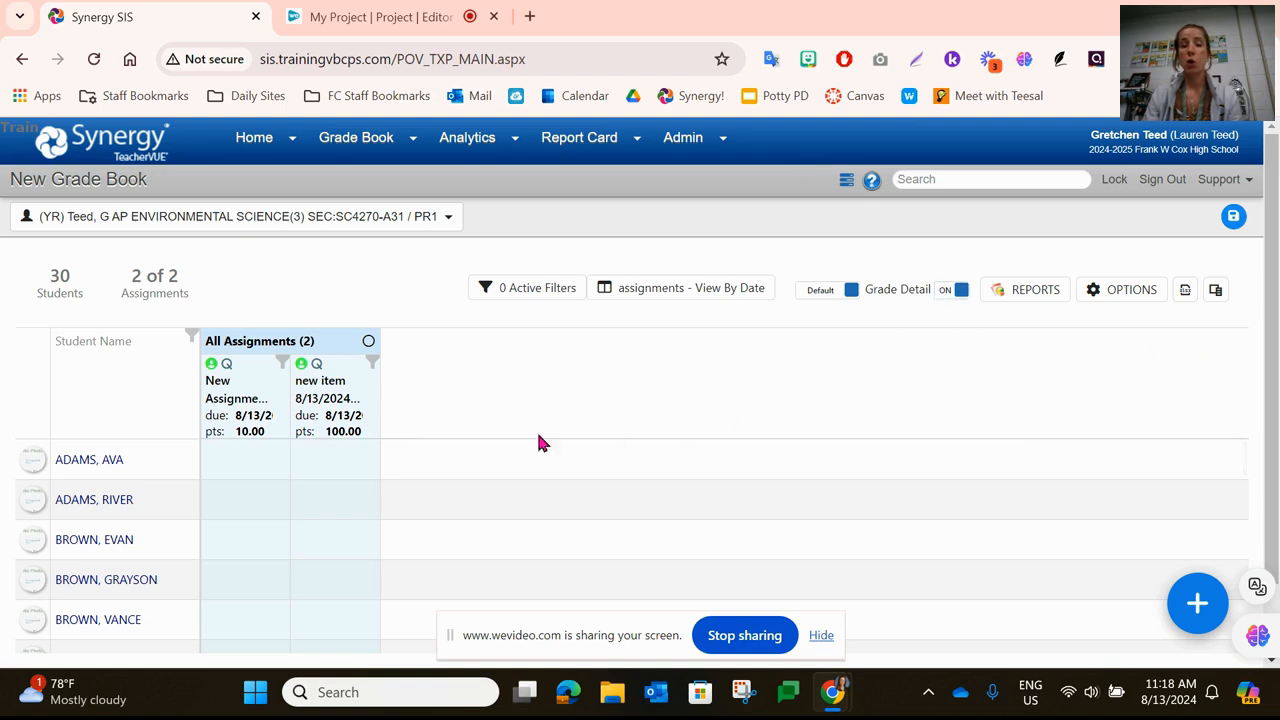
Review the notes and score history for the first student's score on the 100-point assignment.
{"action": "left_click", "coordinate": [310, 460]}
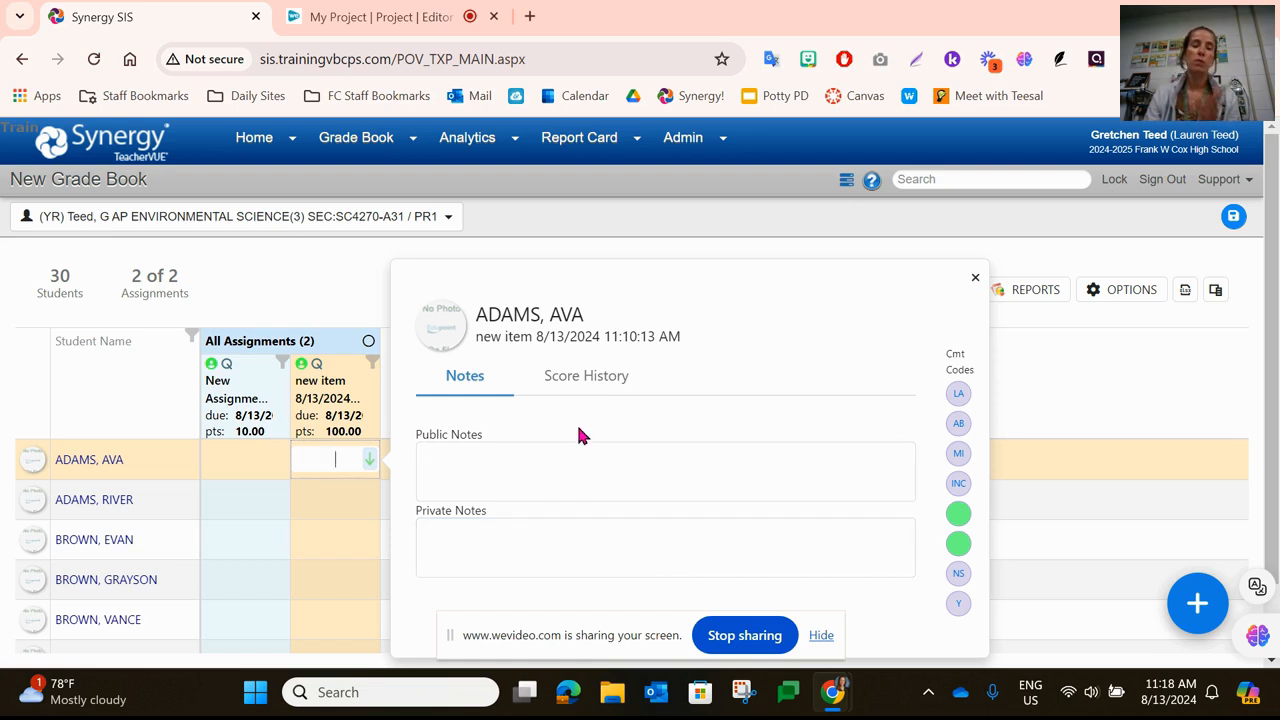
{"action": "left_click", "coordinate": [573, 390]}
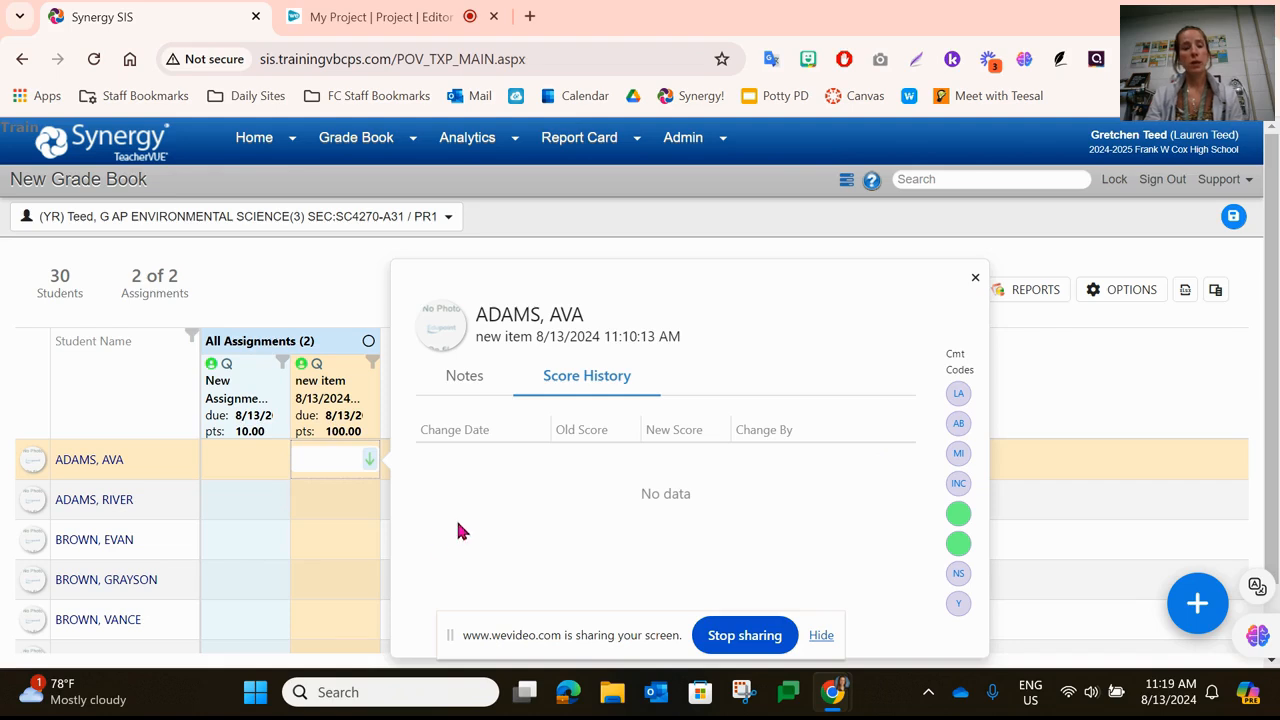
{"action": "left_click", "coordinate": [330, 456]}
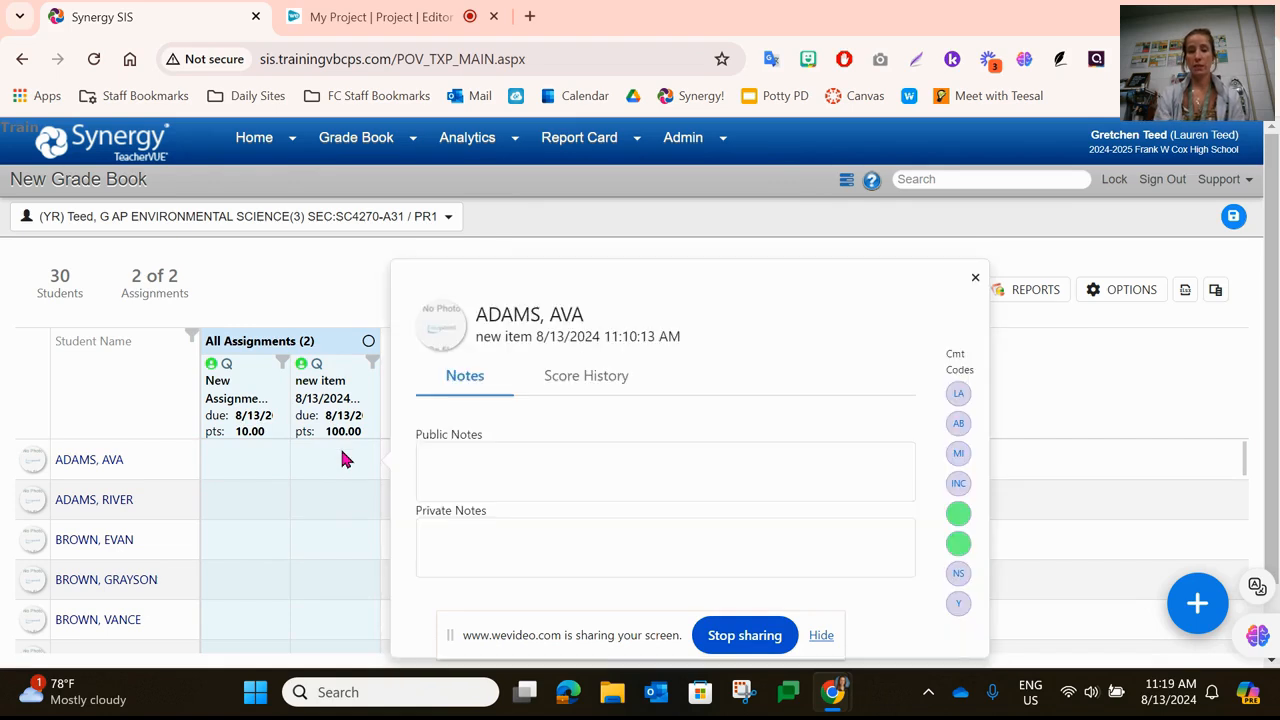
{"action": "scroll", "coordinate": [341, 459], "scroll_direction": "down", "scroll_amount": 1}
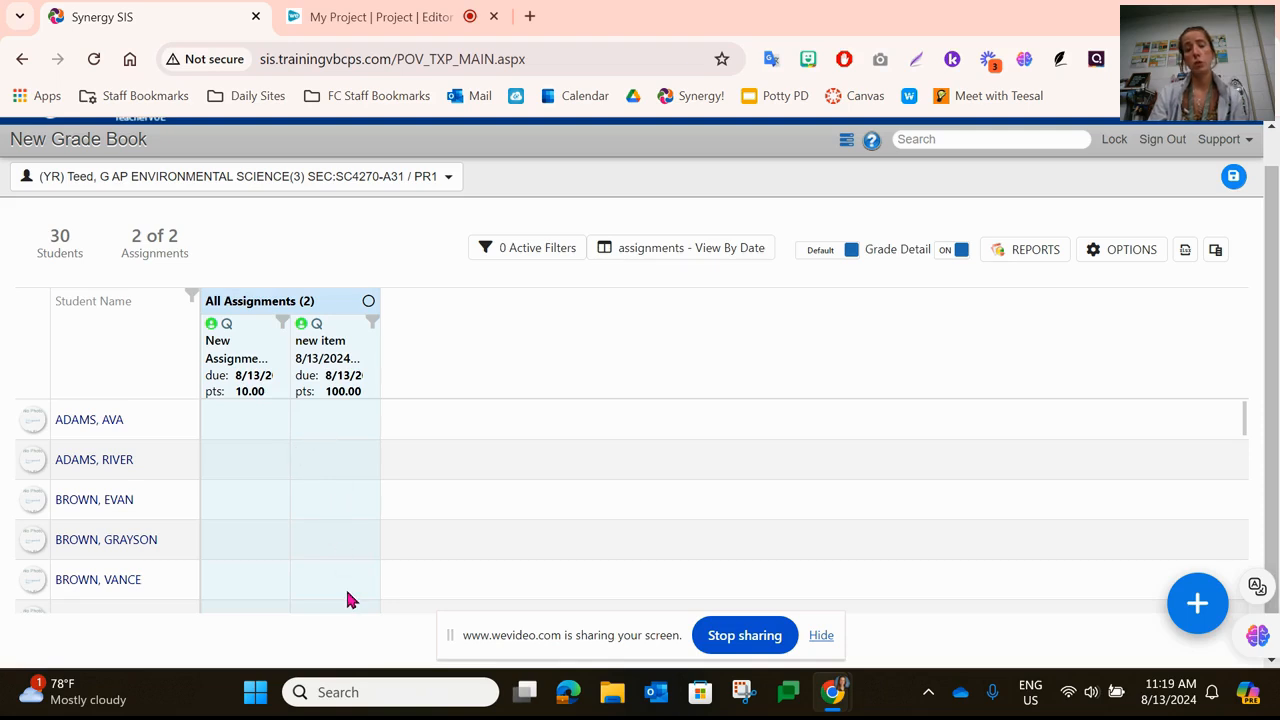
Turn off Grade Detail and enter a score of 10 for the first two students on the 100-point assignment.
{"action": "left_click", "coordinate": [957, 254]}
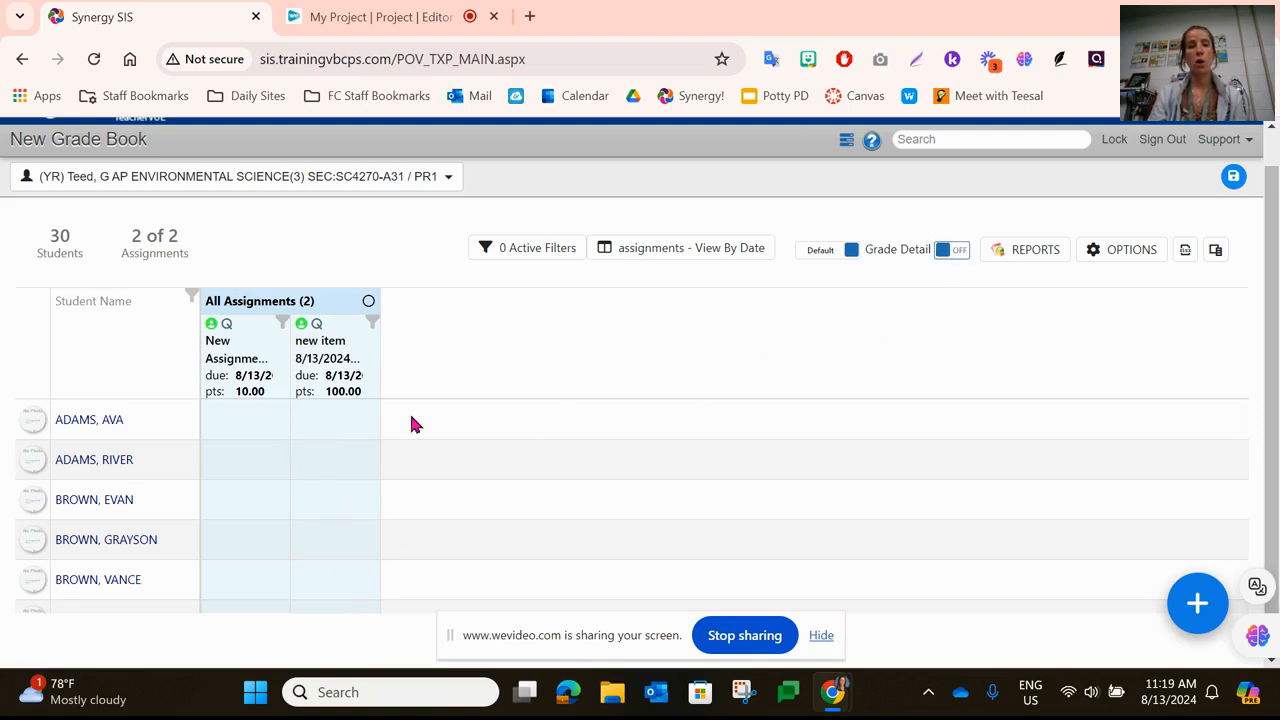
{"action": "left_click", "coordinate": [340, 419]}
{"action": "type", "text": "10"}
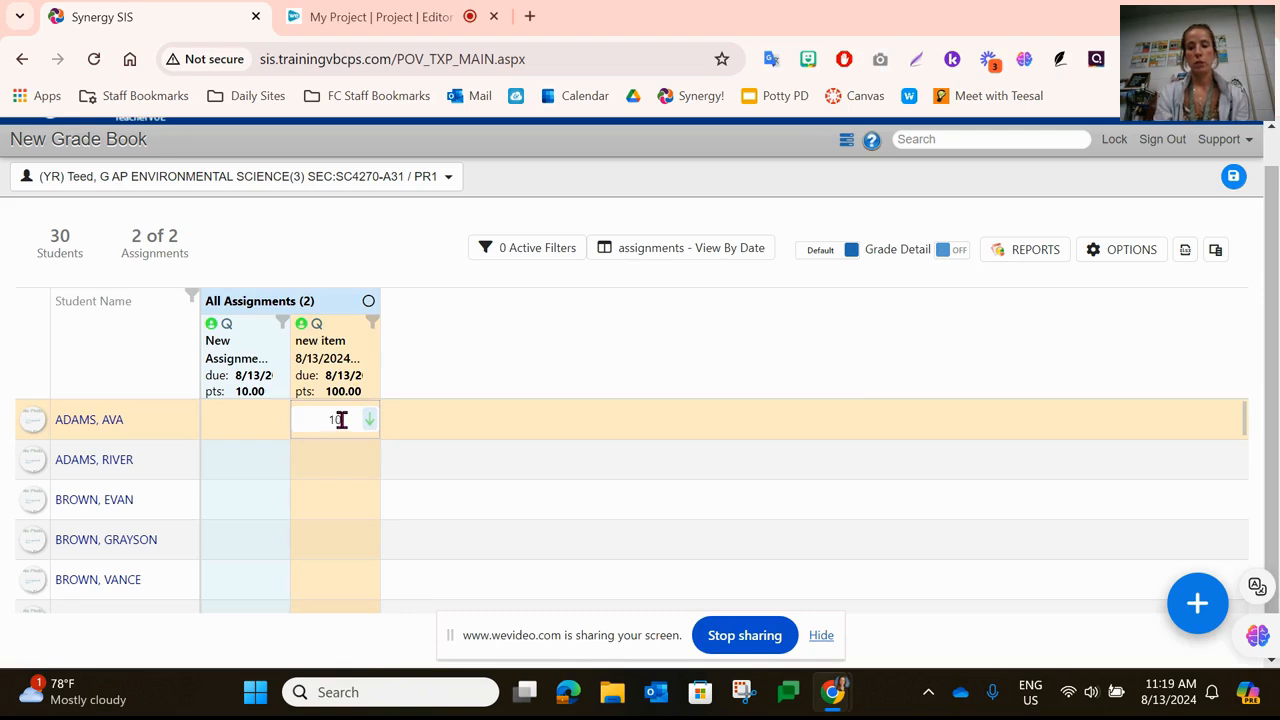
{"action": "key", "text": "Return"}
{"action": "type", "text": "10"}
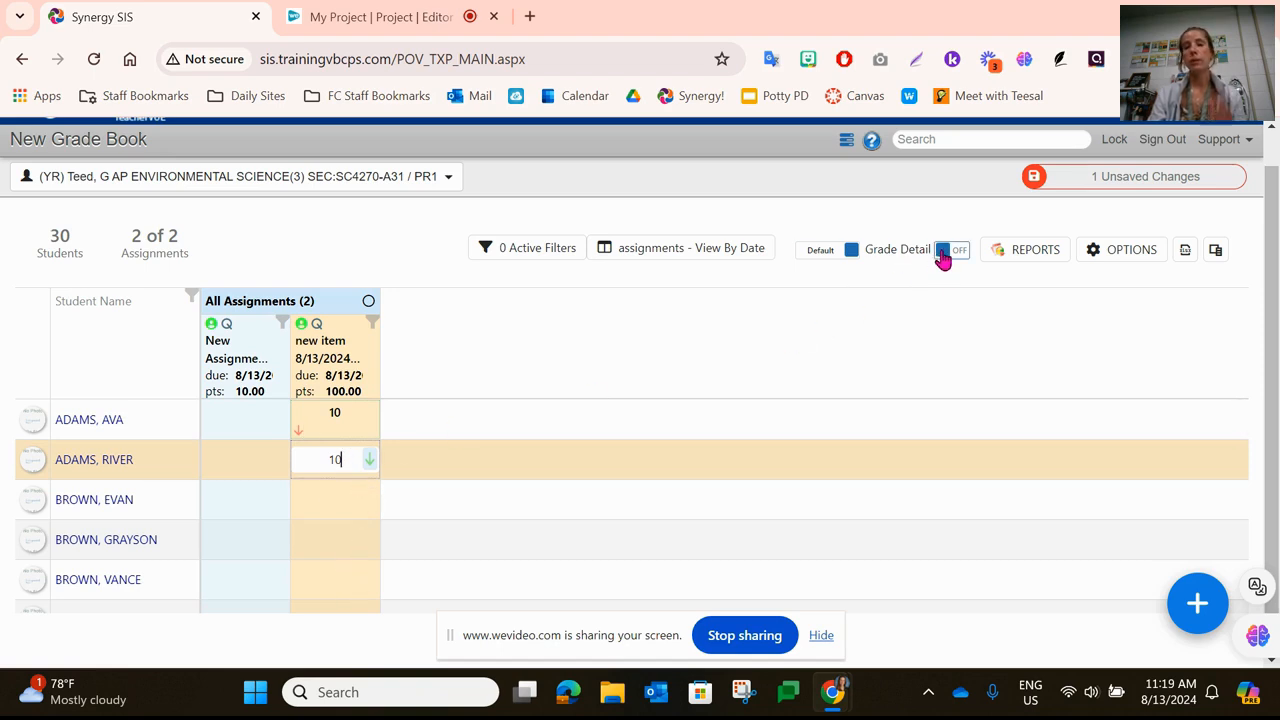
Clear the first two students' scores on the 100-point assignment and turn Grade Detail back on.
{"action": "key", "text": "BackSpace"}
{"action": "key", "text": "BackSpace"}
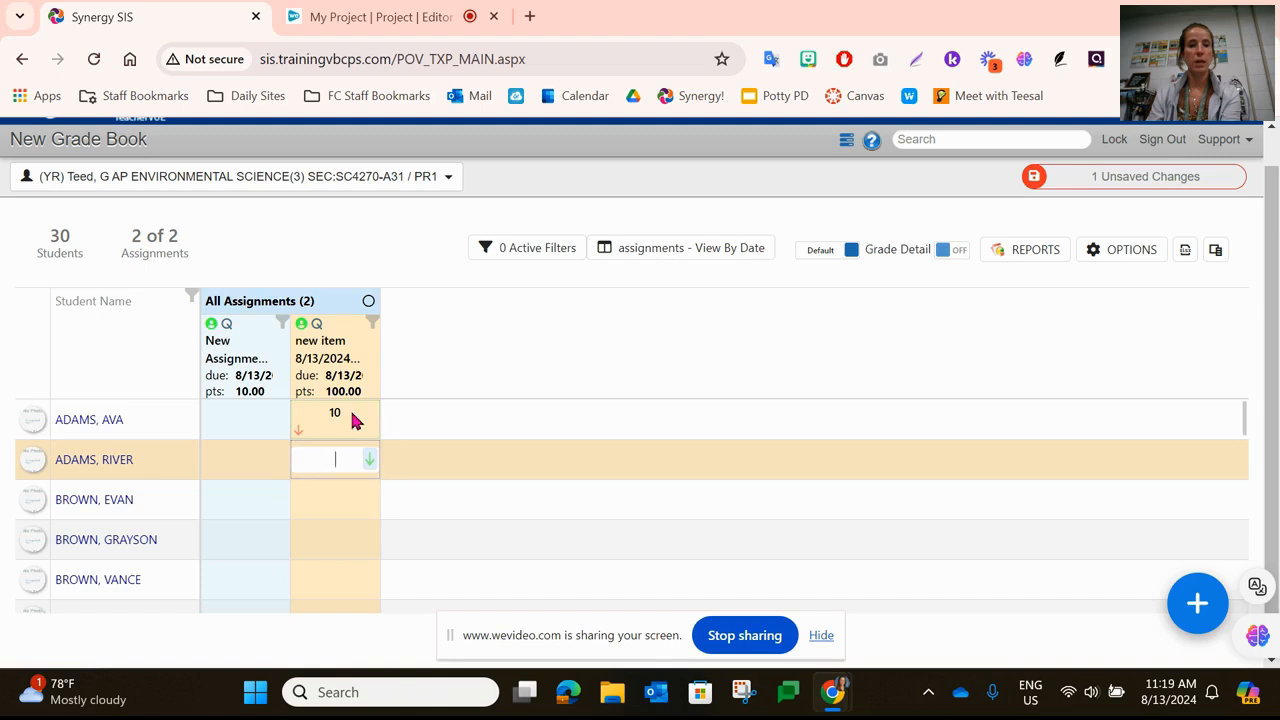
{"action": "left_click", "coordinate": [352, 414]}
{"action": "key", "text": "BackSpace"}
{"action": "key", "text": "BackSpace"}
{"action": "left_click", "coordinate": [660, 350]}
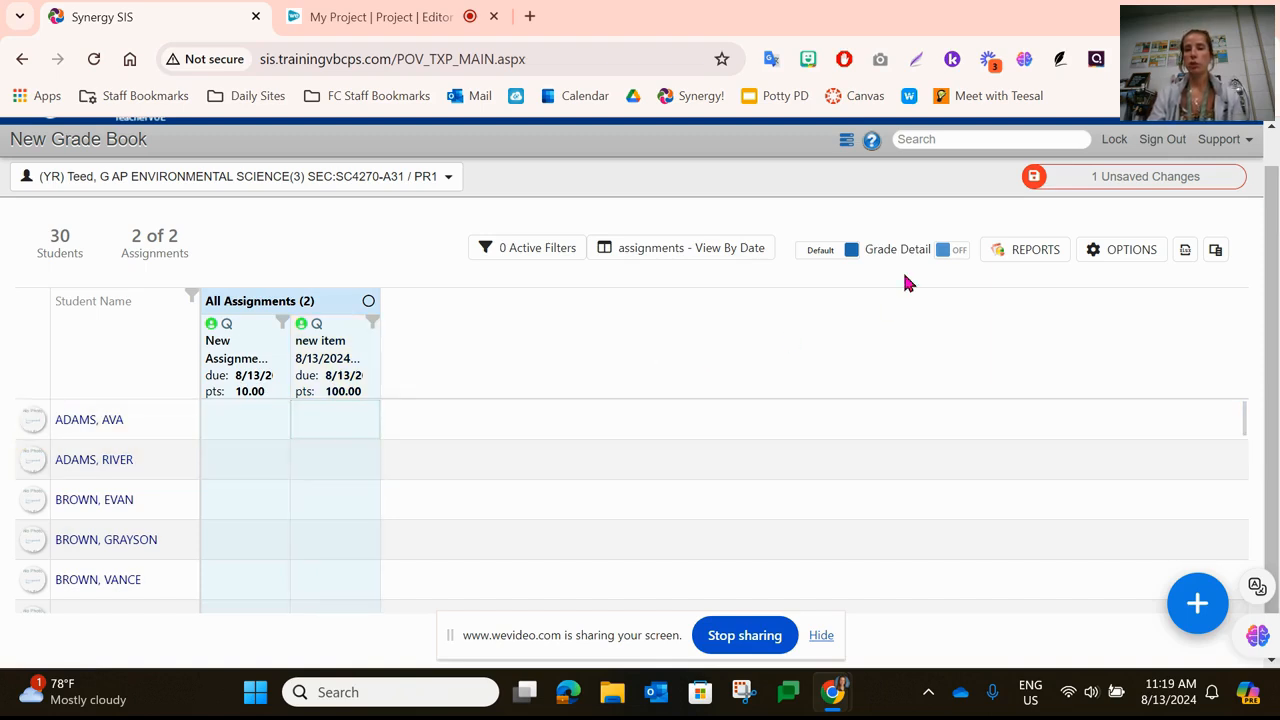
{"action": "left_click", "coordinate": [952, 256]}
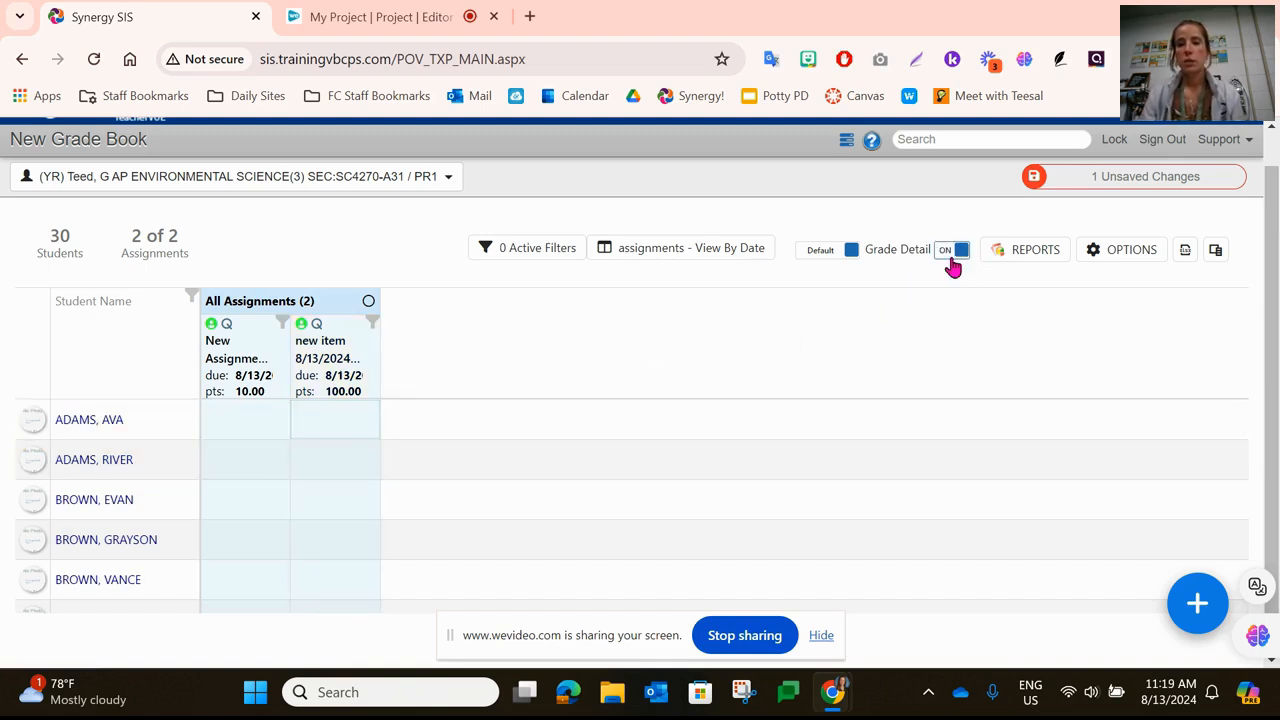
Review the Grade Book Reports settings and the Students, Grading and Assignments sections of the Grade Book Options.
{"action": "left_click", "coordinate": [1025, 262]}
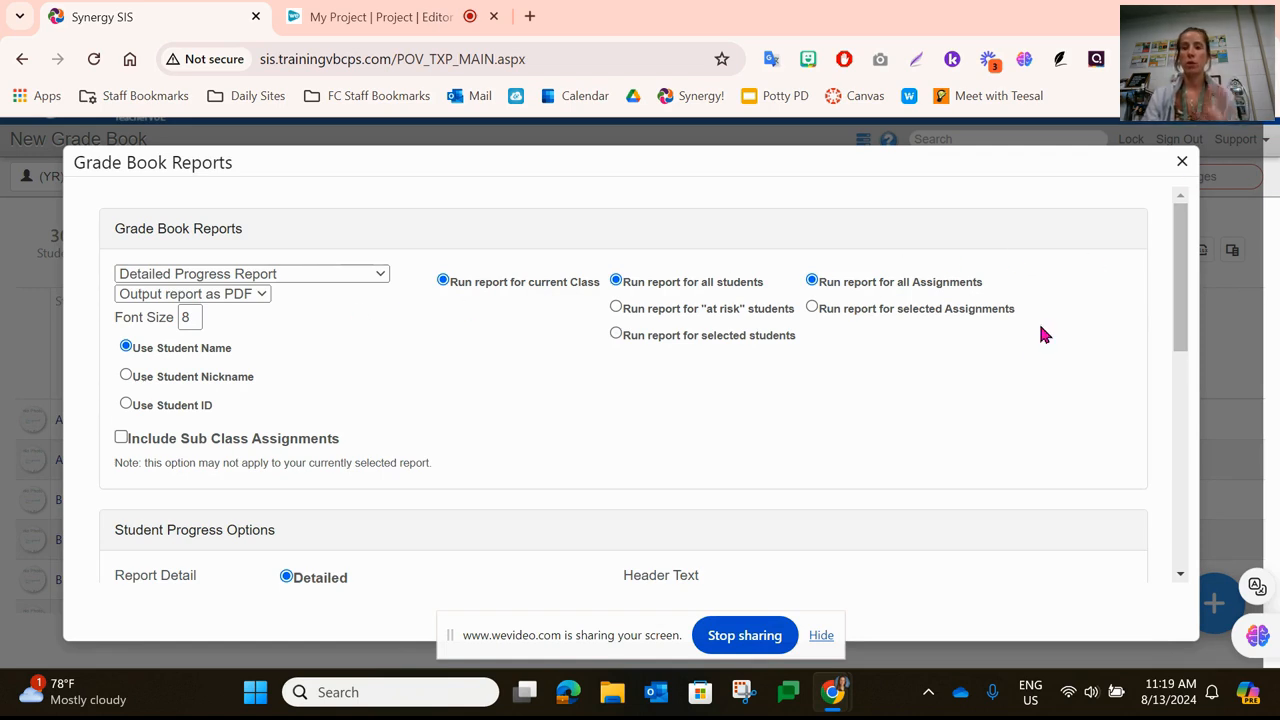
{"action": "left_click", "coordinate": [1182, 161]}
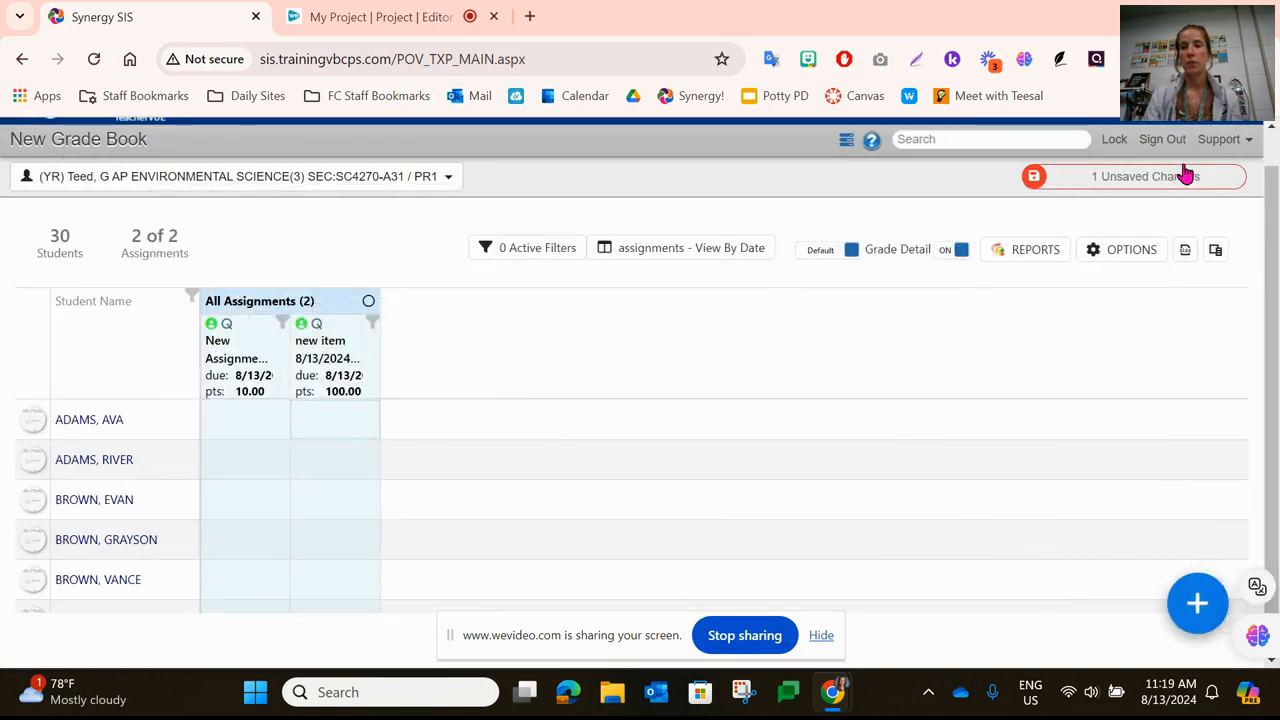
{"action": "left_click", "coordinate": [1131, 258]}
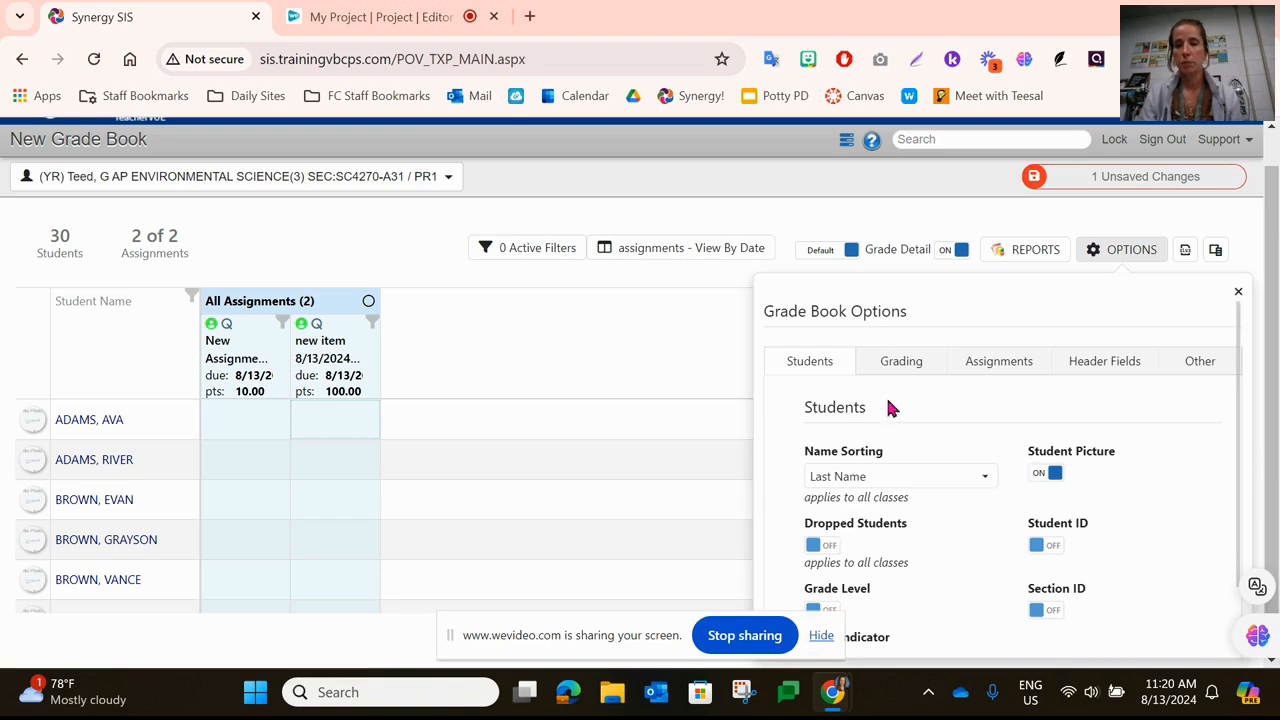
{"action": "left_click", "coordinate": [922, 370]}
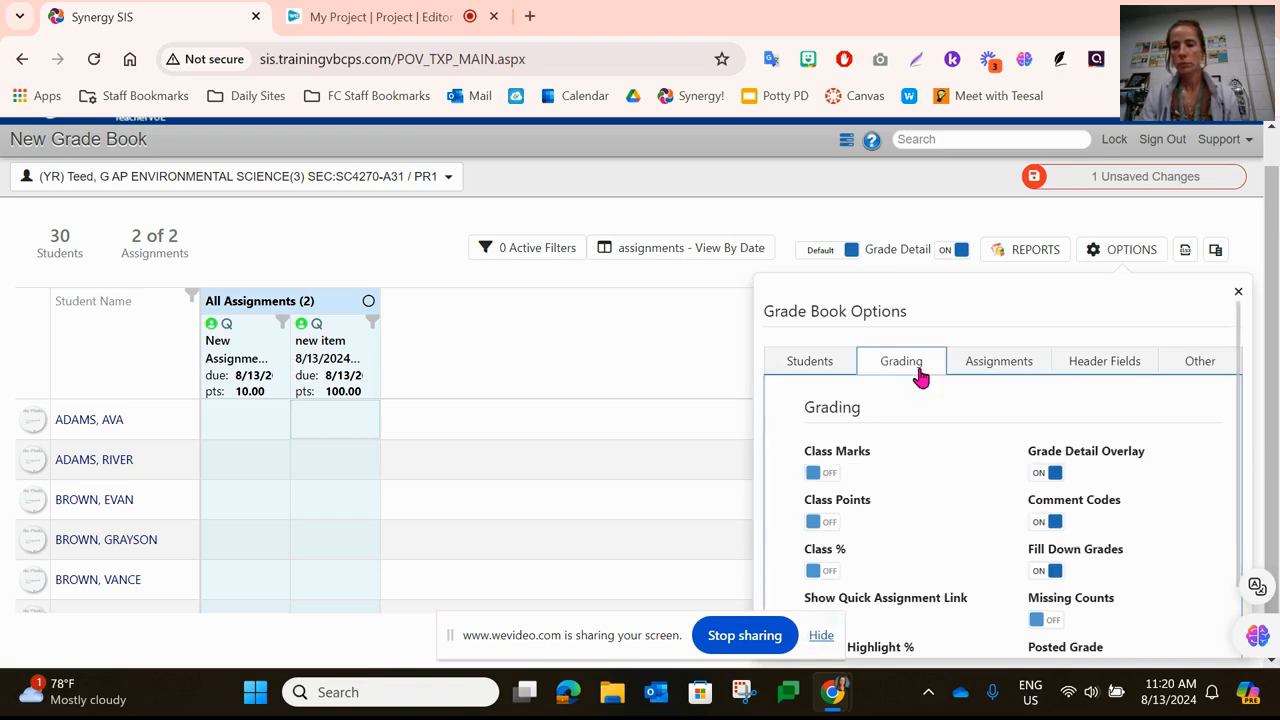
{"action": "scroll", "coordinate": [948, 448], "scroll_direction": "down", "scroll_amount": 1}
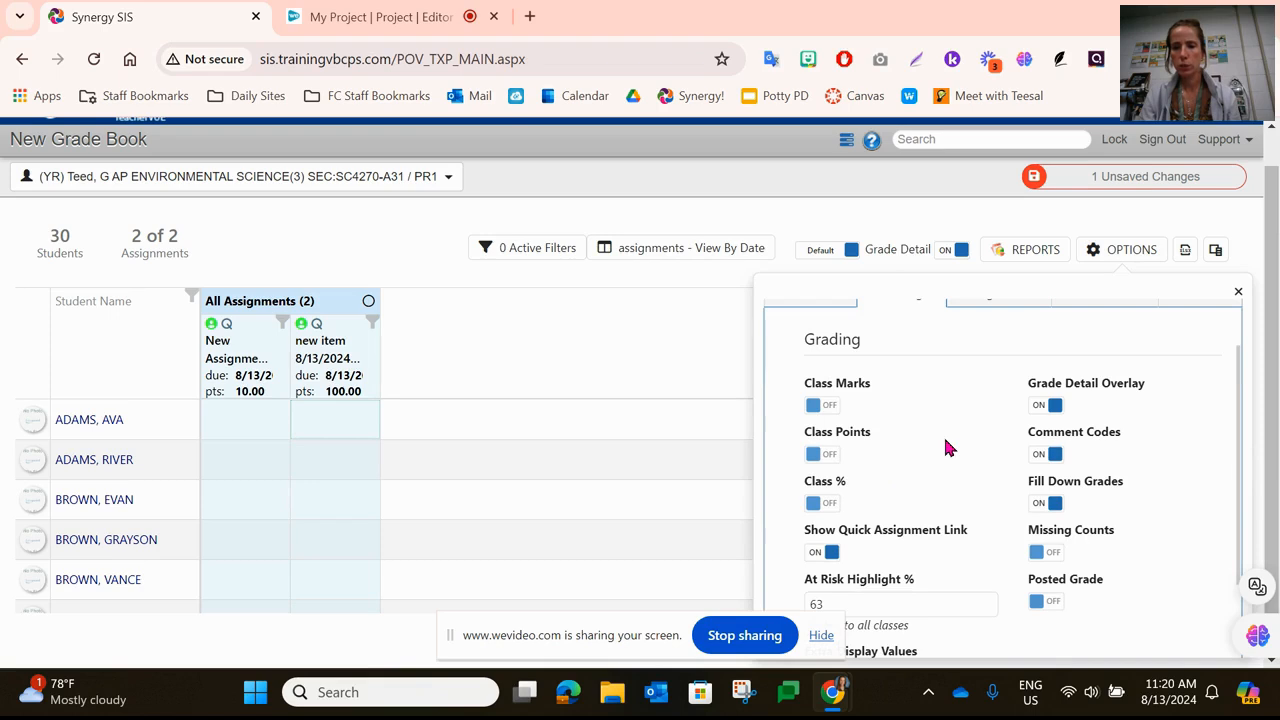
{"action": "scroll", "coordinate": [948, 448], "scroll_direction": "up", "scroll_amount": 1}
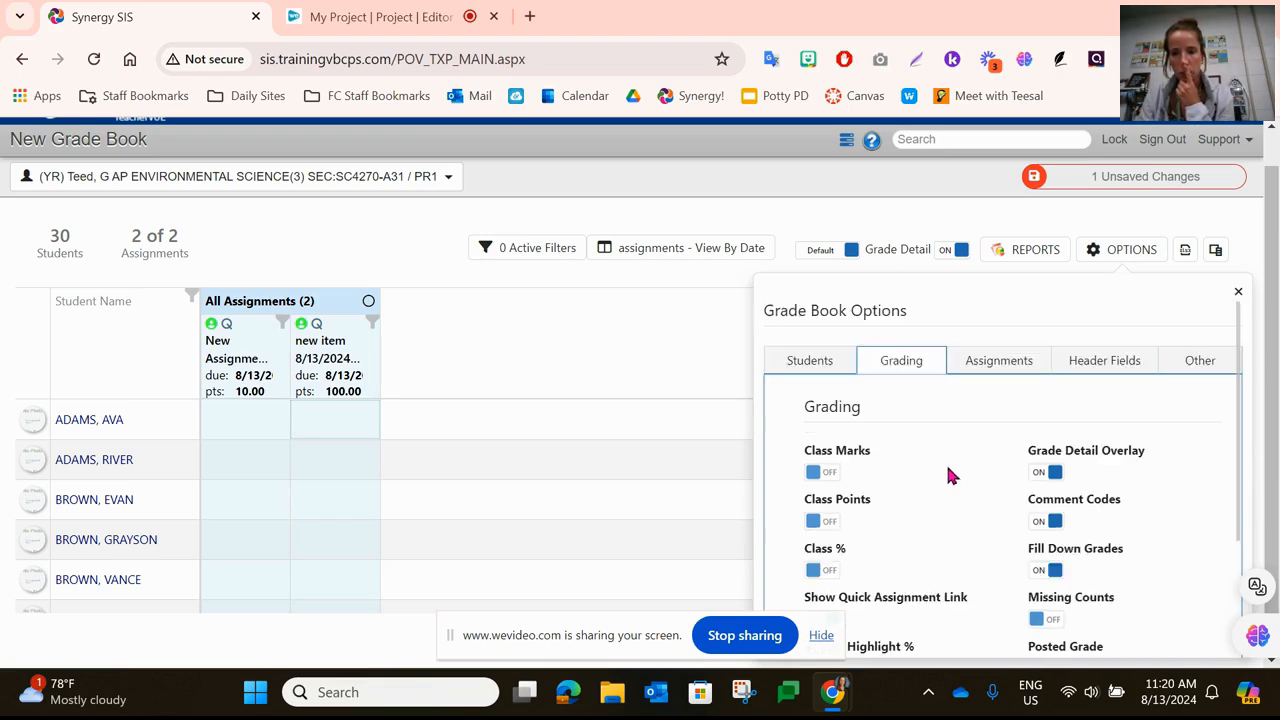
{"action": "scroll", "coordinate": [1147, 482], "scroll_direction": "down", "scroll_amount": 2}
{"action": "scroll", "coordinate": [1147, 489], "scroll_direction": "up", "scroll_amount": 2}
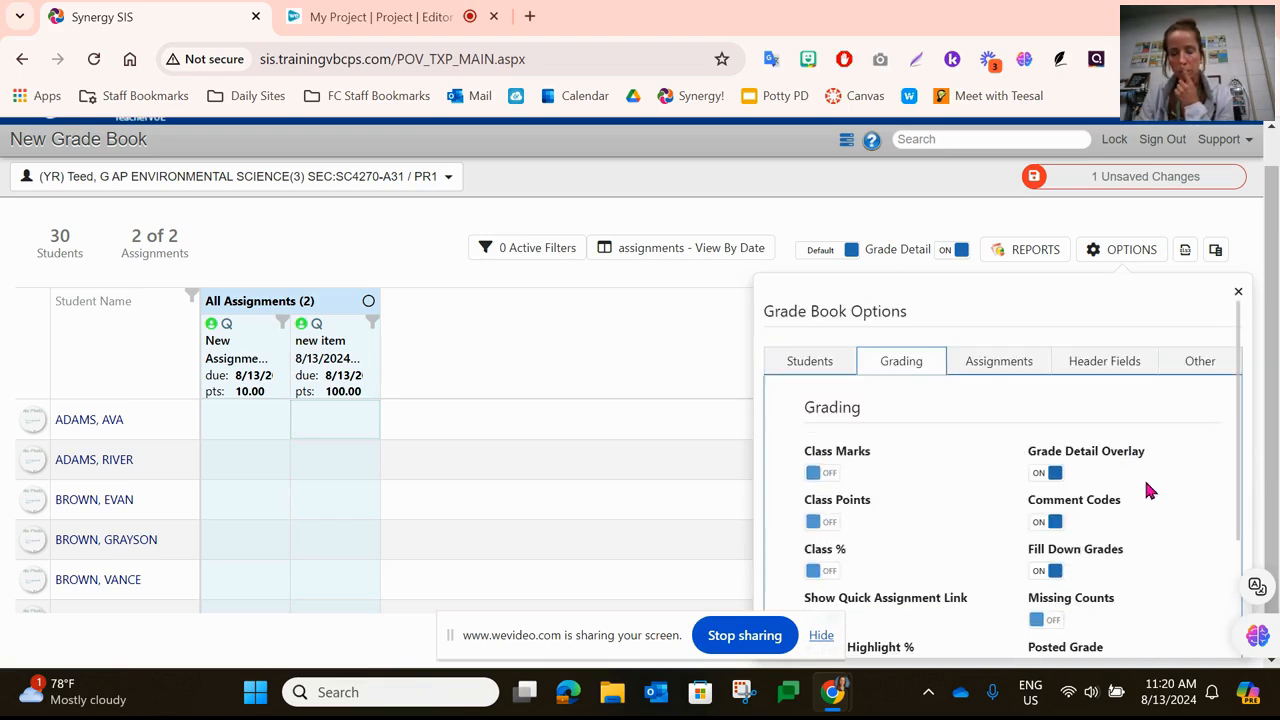
{"action": "left_click", "coordinate": [990, 366]}
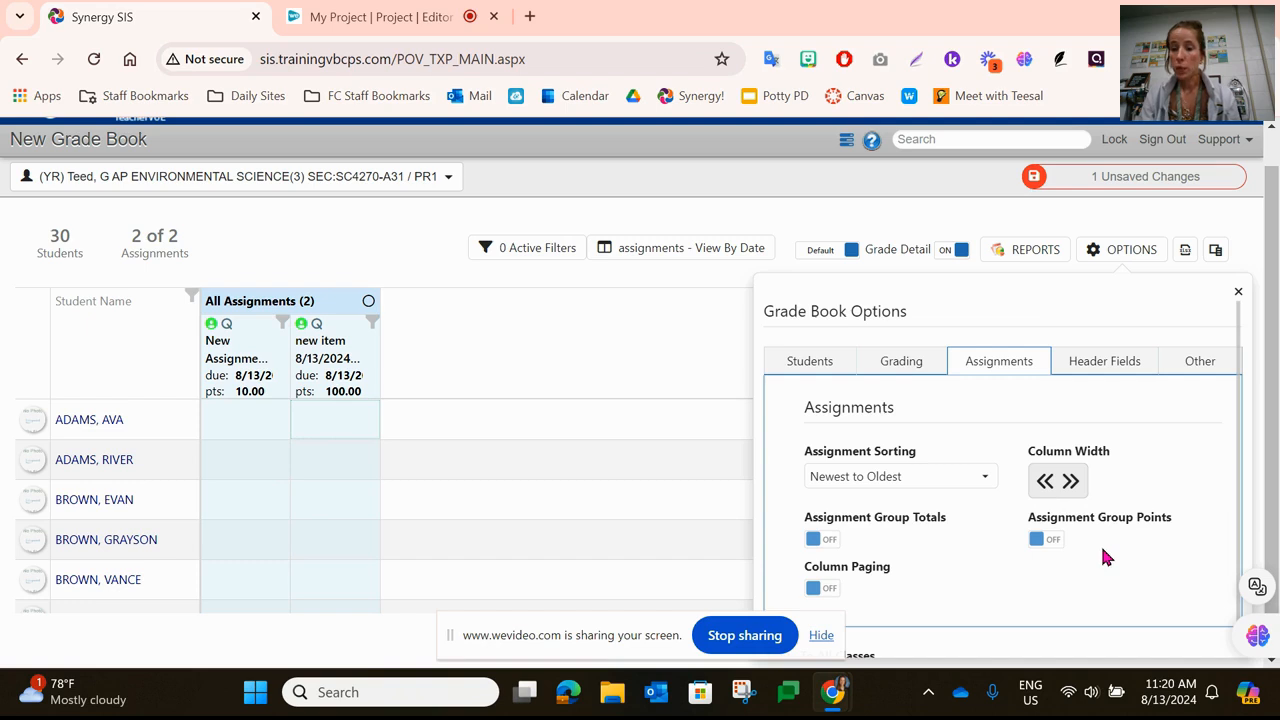
{"action": "scroll", "coordinate": [1100, 543], "scroll_direction": "down", "scroll_amount": 1}
{"action": "scroll", "coordinate": [1100, 543], "scroll_direction": "up", "scroll_amount": 1}
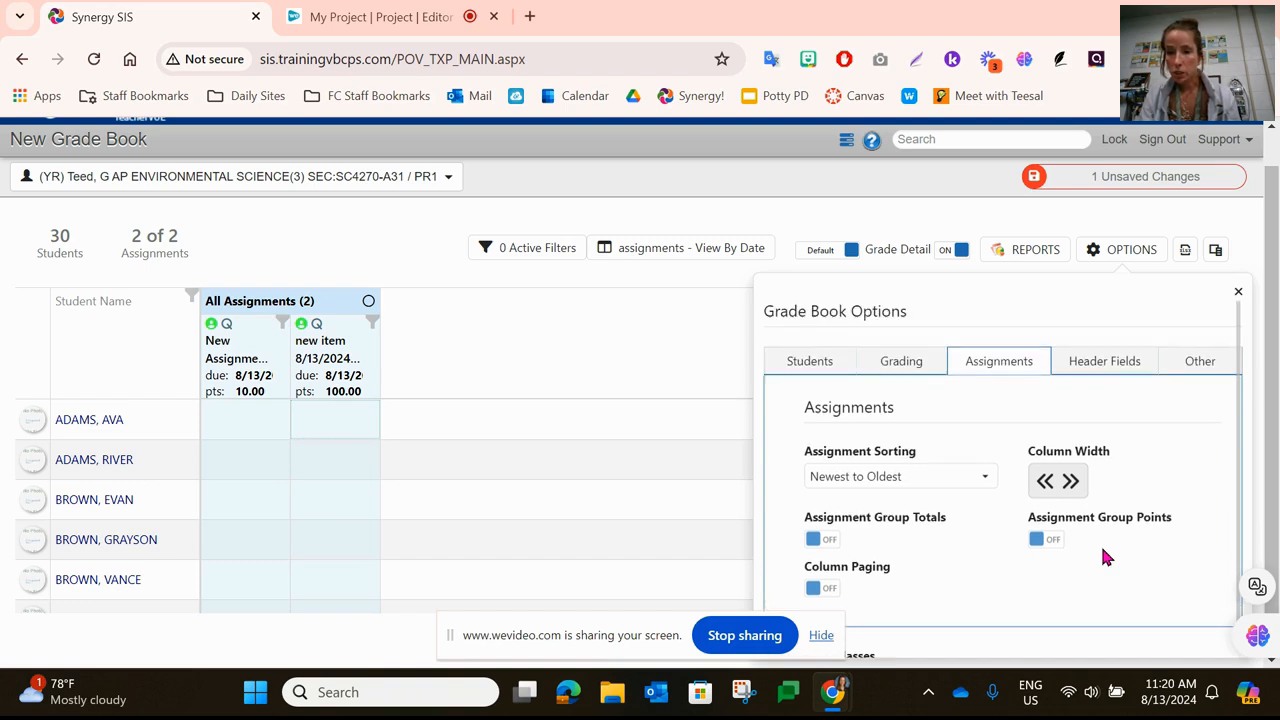
Turn on Posted Grade in the Grading options to show the Post column in the grade book.
{"action": "left_click", "coordinate": [910, 362]}
{"action": "scroll", "coordinate": [1172, 500], "scroll_direction": "down", "scroll_amount": 1}
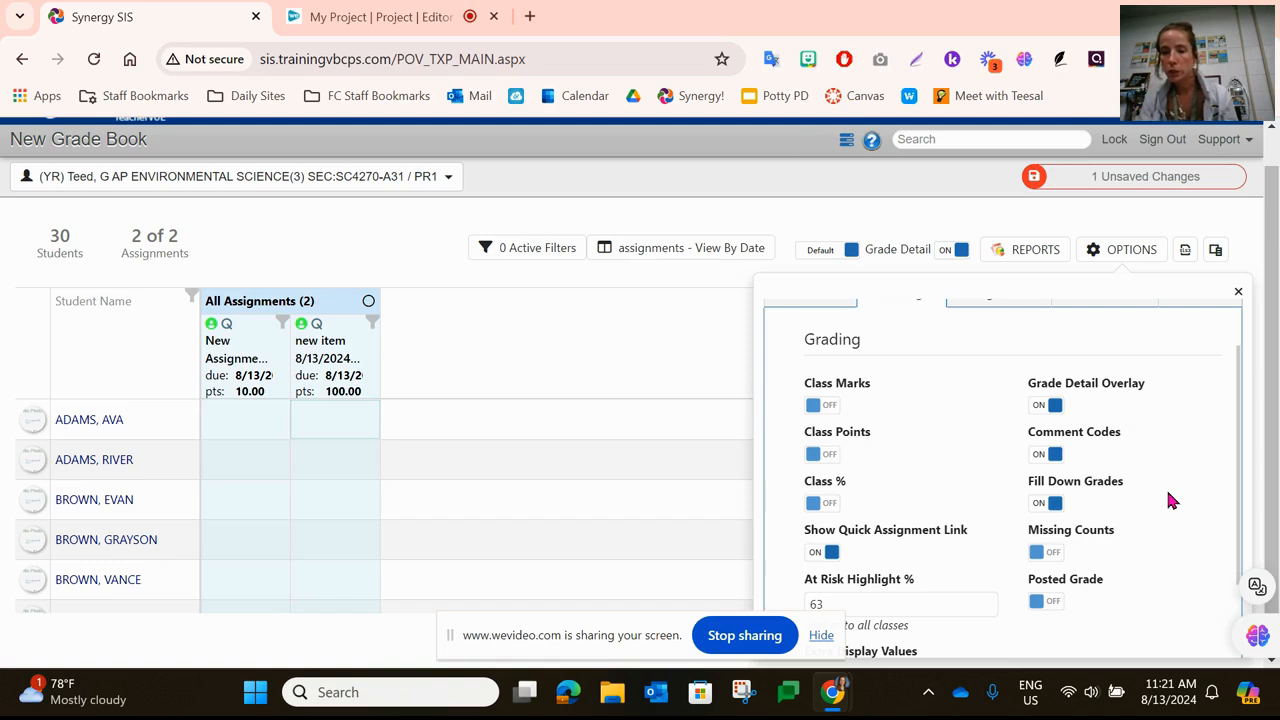
{"action": "left_click", "coordinate": [1056, 605]}
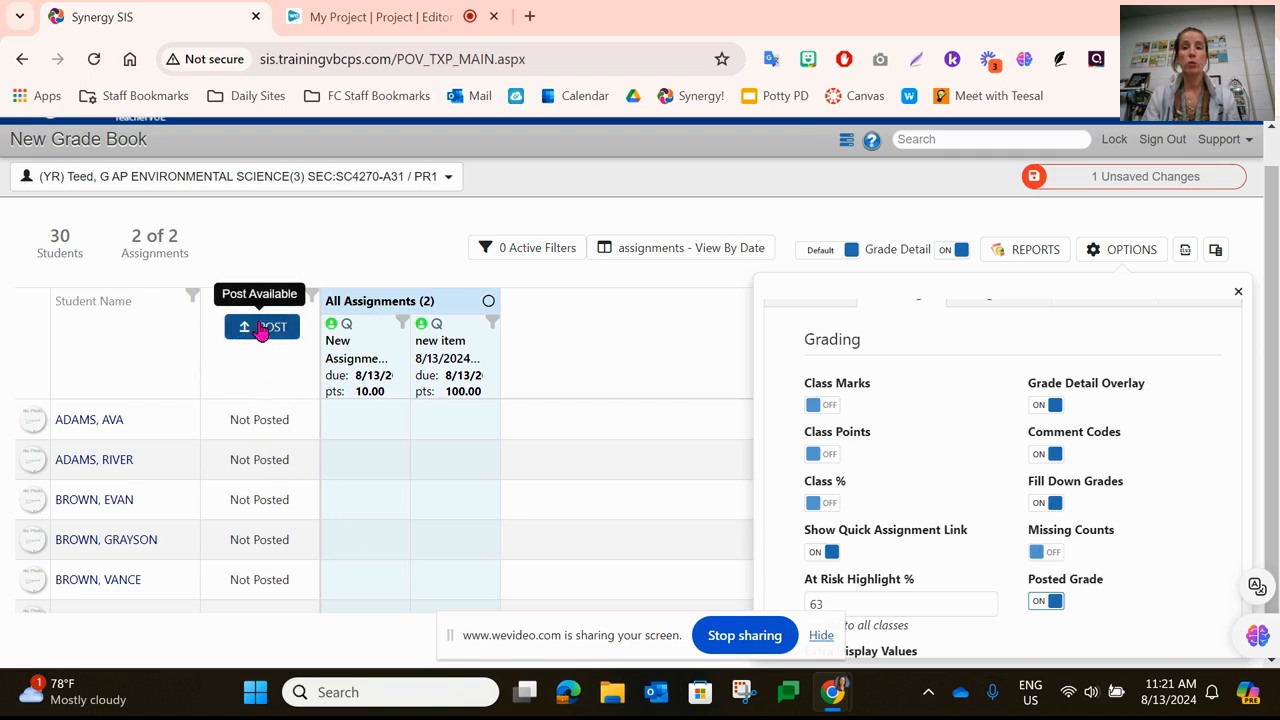
{"action": "scroll", "coordinate": [562, 400], "scroll_direction": "up", "scroll_amount": 1}
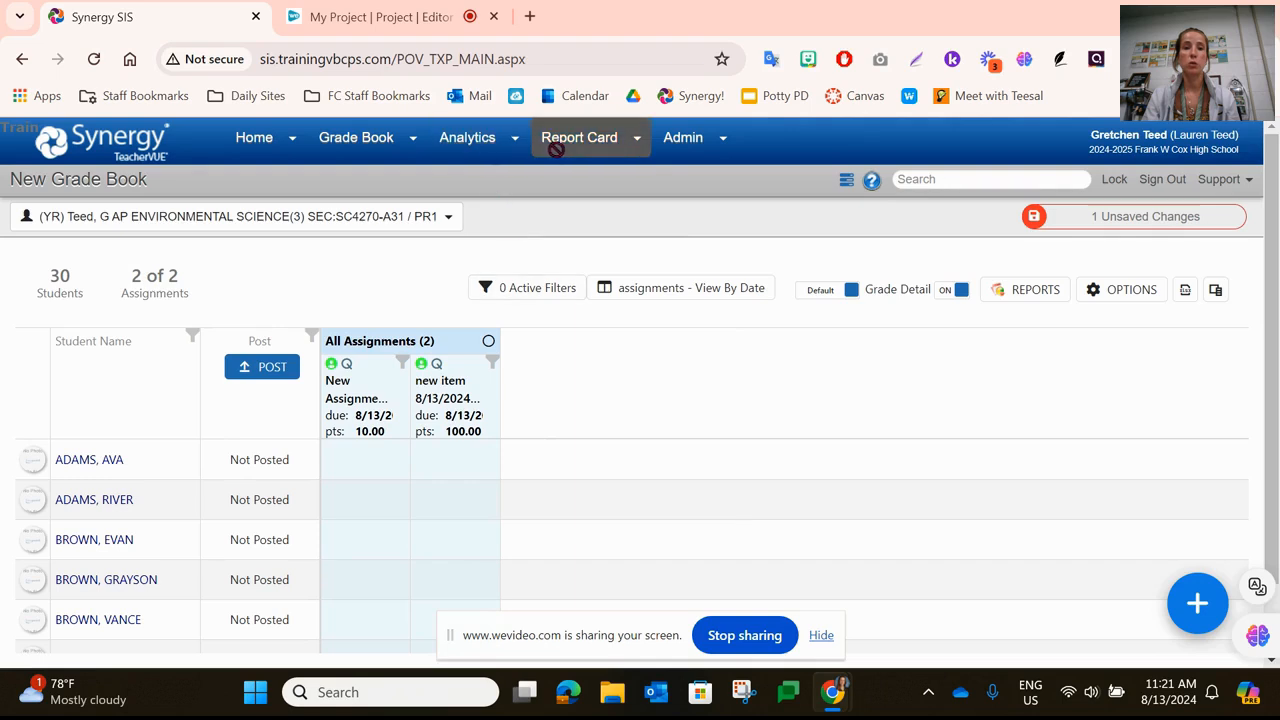
{"action": "mouse_move", "coordinate": [563, 148]}
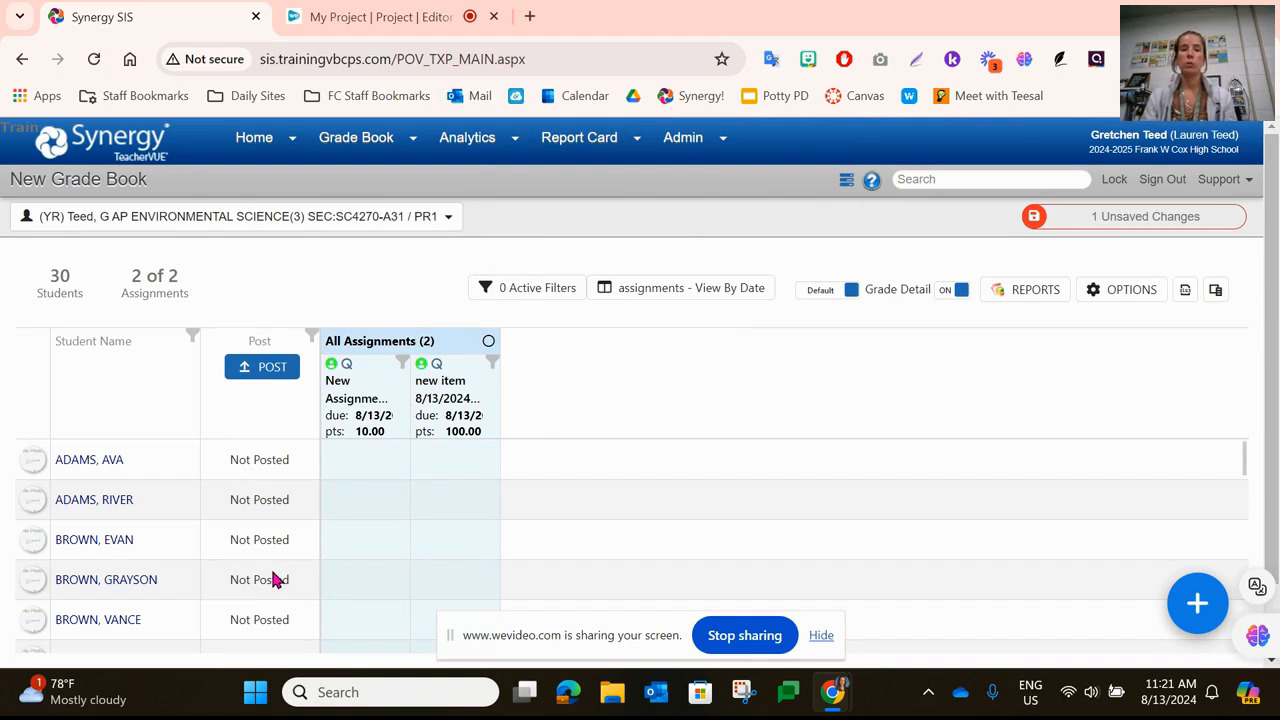
Review the Grading, Assignments, Header Fields and Other sections of the Grade Book Options, leaving the settings as they are.
{"action": "left_click", "coordinate": [1110, 292]}
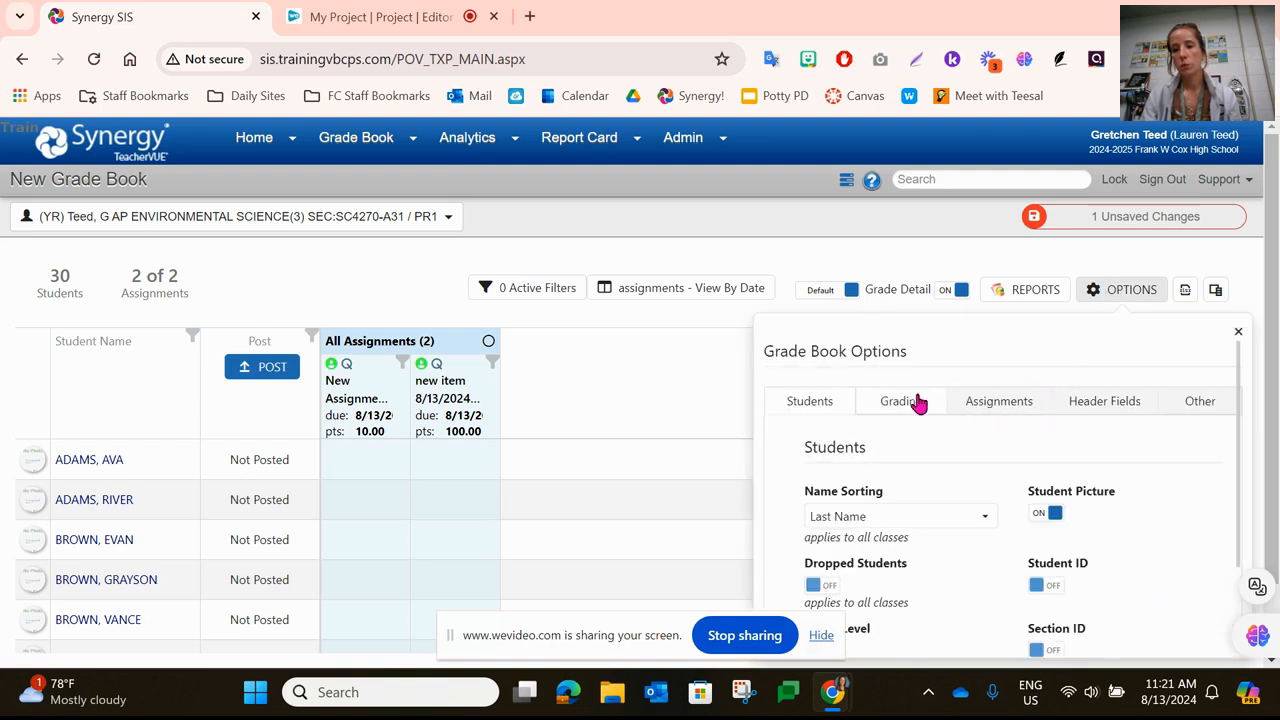
{"action": "left_click", "coordinate": [905, 404]}
{"action": "scroll", "coordinate": [1161, 469], "scroll_direction": "down", "scroll_amount": 1}
{"action": "left_click", "coordinate": [1045, 575]}
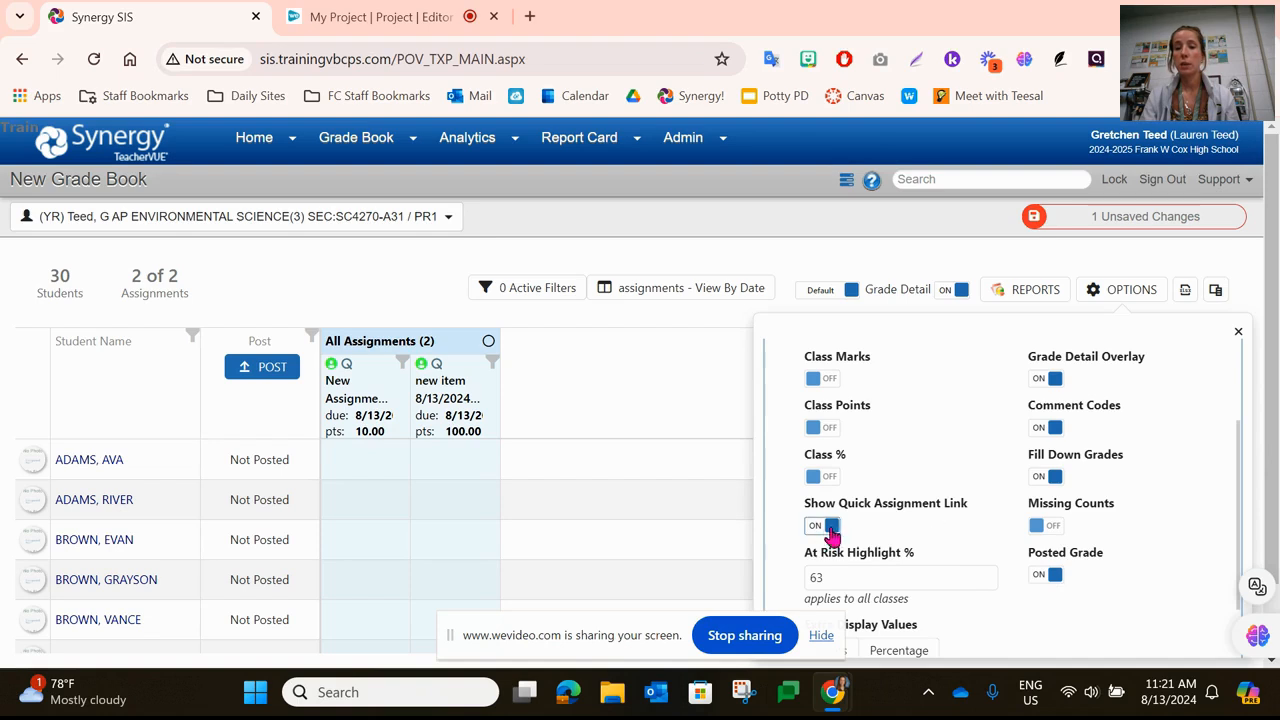
{"action": "scroll", "coordinate": [900, 495], "scroll_direction": "up", "scroll_amount": 1}
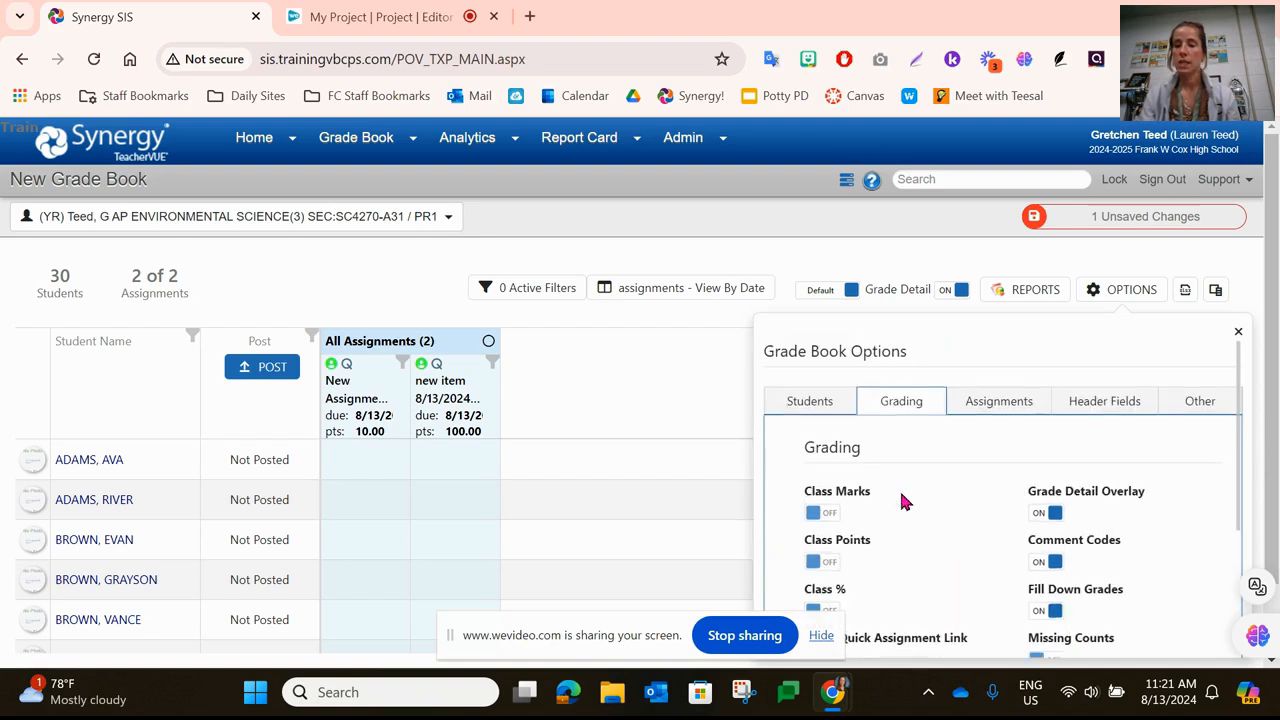
{"action": "left_click", "coordinate": [999, 403]}
{"action": "left_click", "coordinate": [1110, 414]}
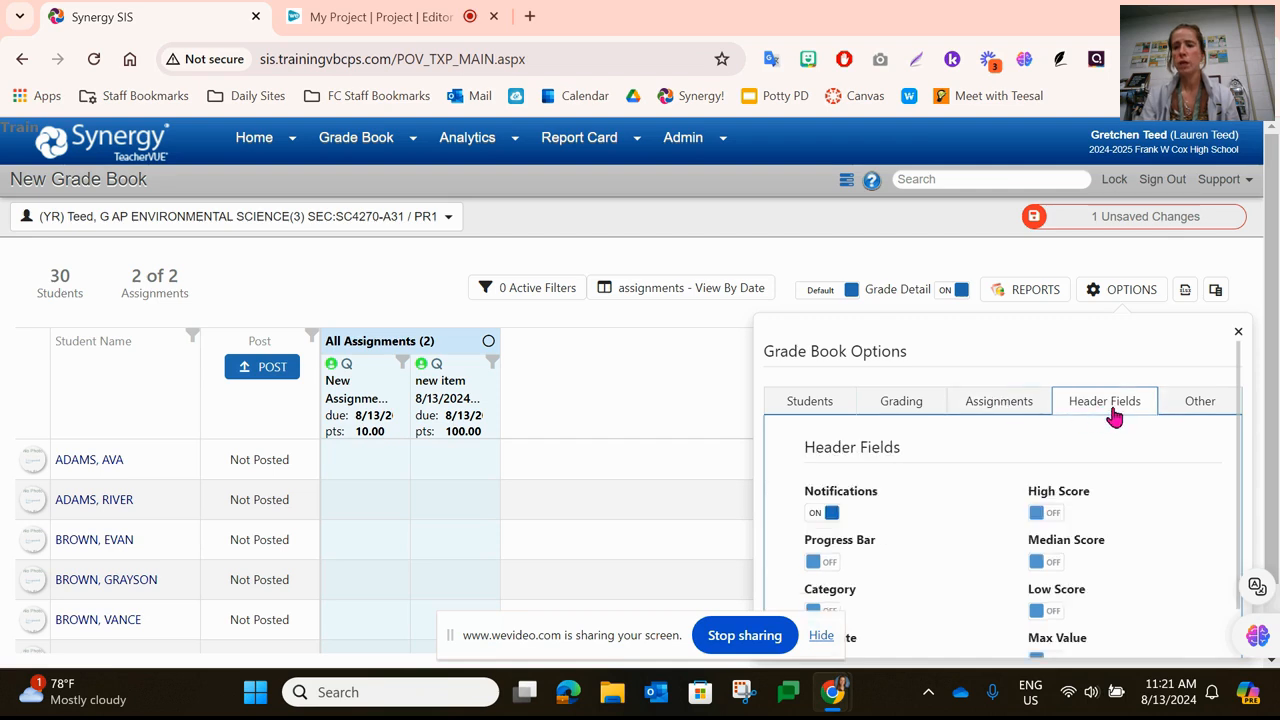
{"action": "left_click", "coordinate": [1200, 412]}
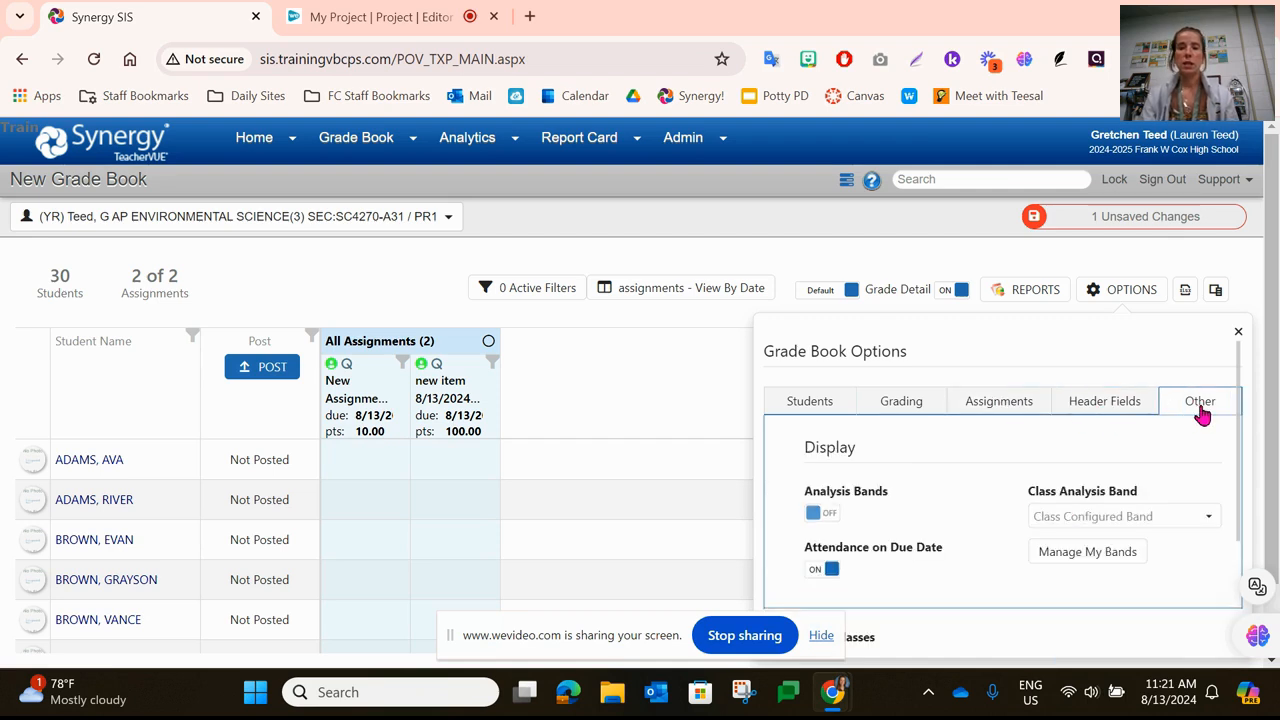
{"action": "left_click", "coordinate": [718, 390]}
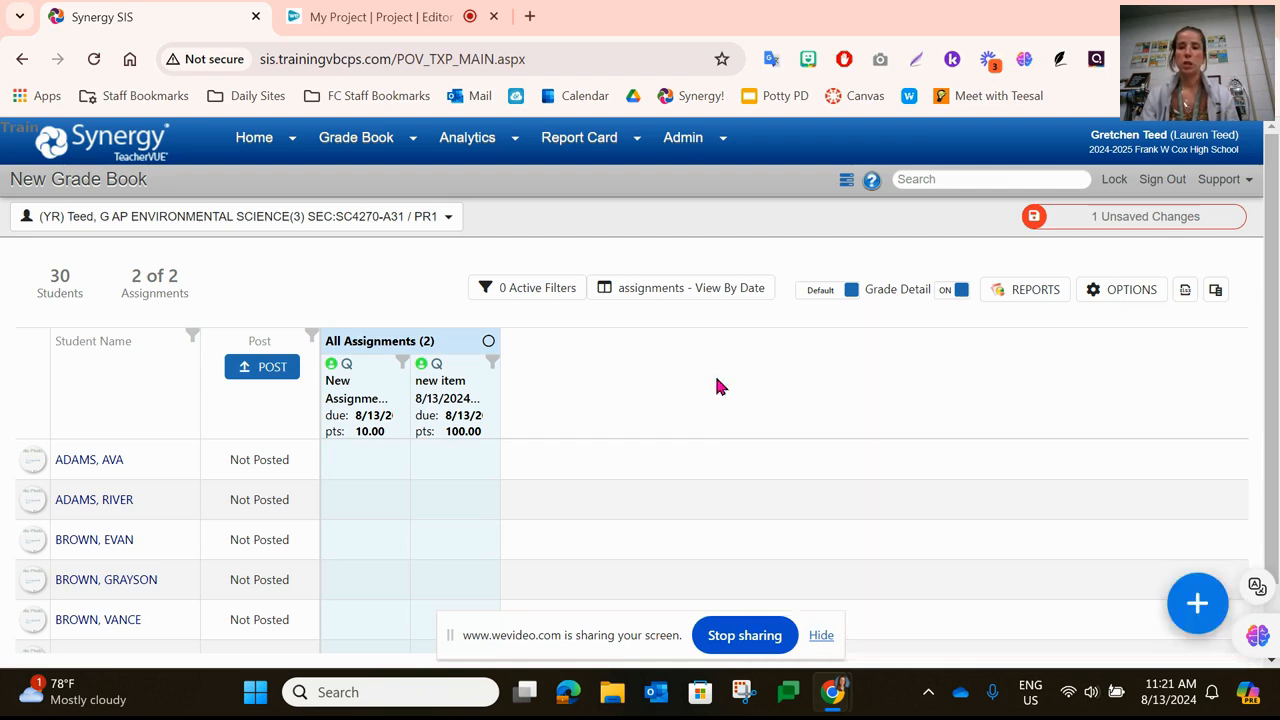
Add the Score, Points and Section columns to the grade book, and switch the Student Name column off and on again.
{"action": "left_click", "coordinate": [1215, 294]}
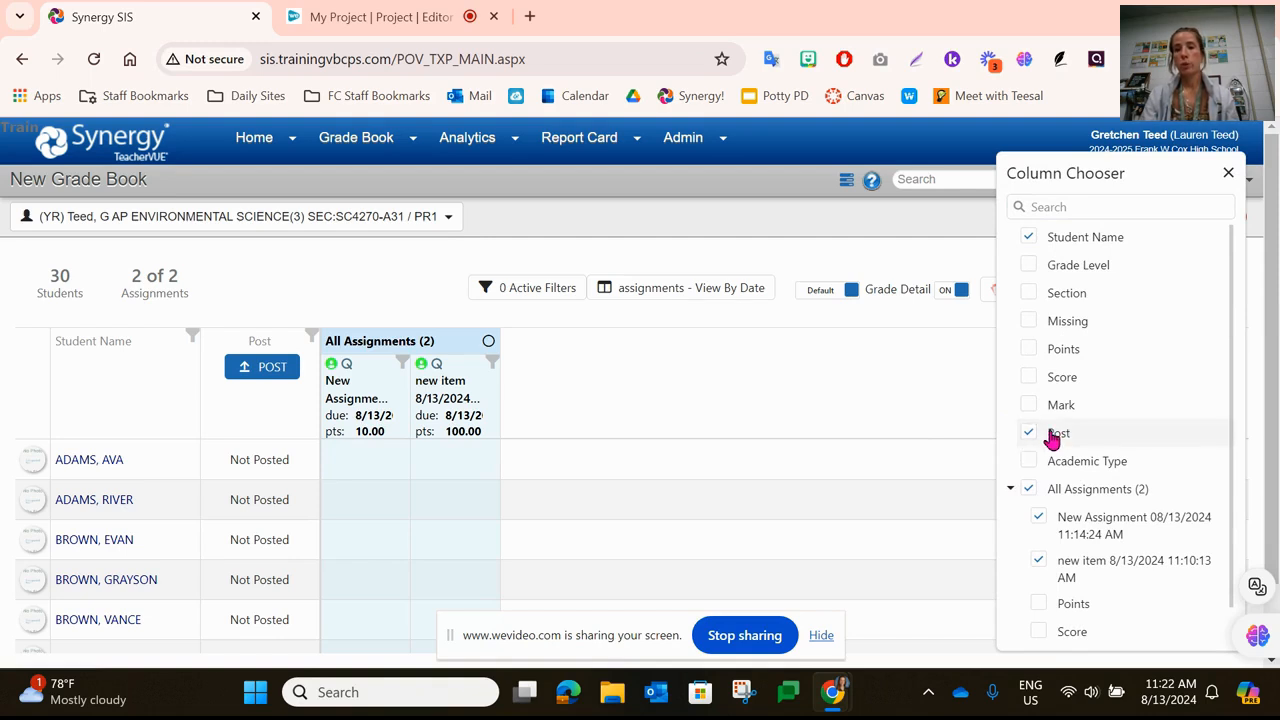
{"action": "left_click", "coordinate": [1028, 348]}
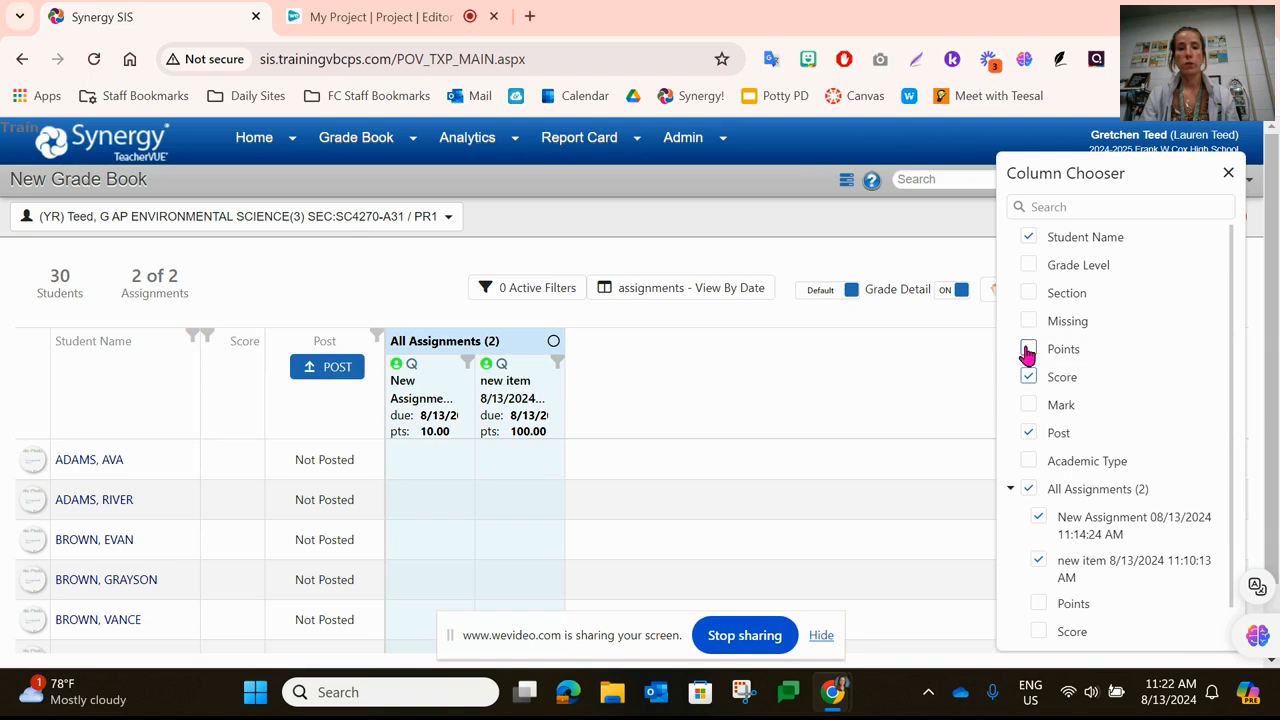
{"action": "left_click", "coordinate": [1028, 293]}
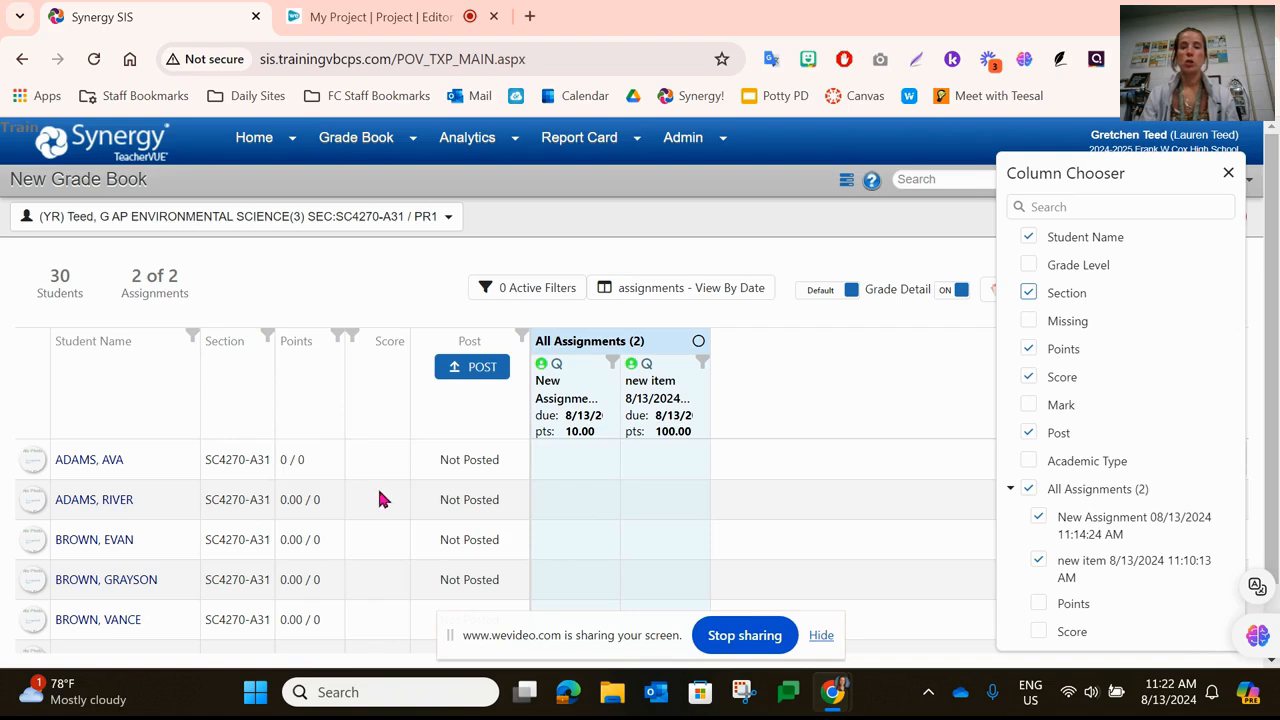
{"action": "left_click", "coordinate": [1030, 238]}
{"action": "left_click", "coordinate": [1030, 237]}
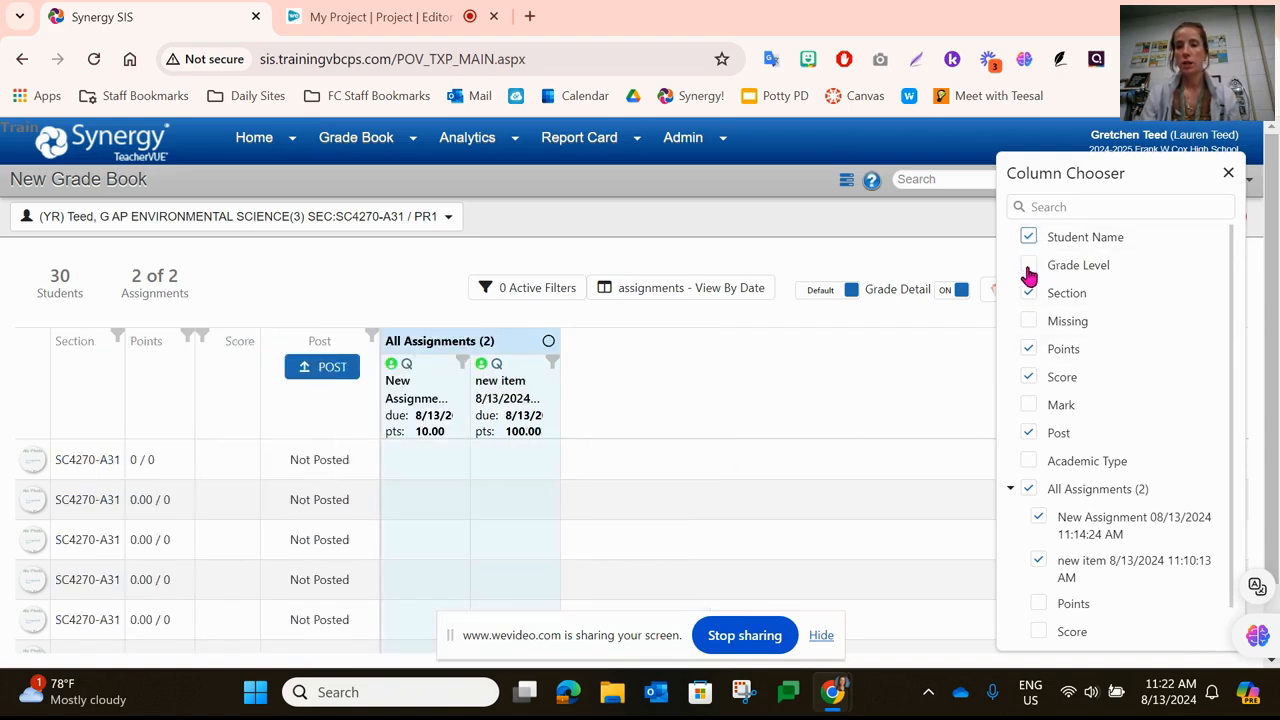
Hide the Section, Points, Score and Post columns, switch All Assignments off and on again, and close the Column Chooser.
{"action": "left_click", "coordinate": [1029, 294]}
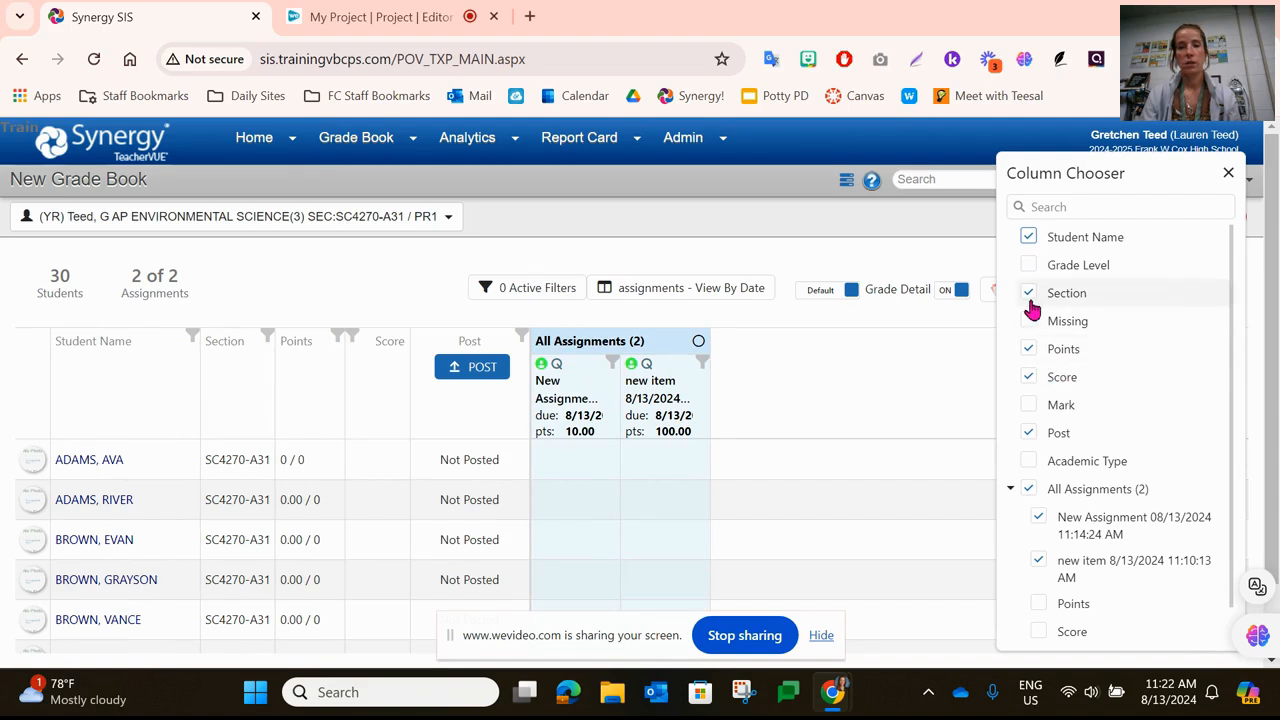
{"action": "left_click", "coordinate": [1029, 349]}
{"action": "left_click", "coordinate": [1029, 377]}
{"action": "left_click", "coordinate": [1029, 433]}
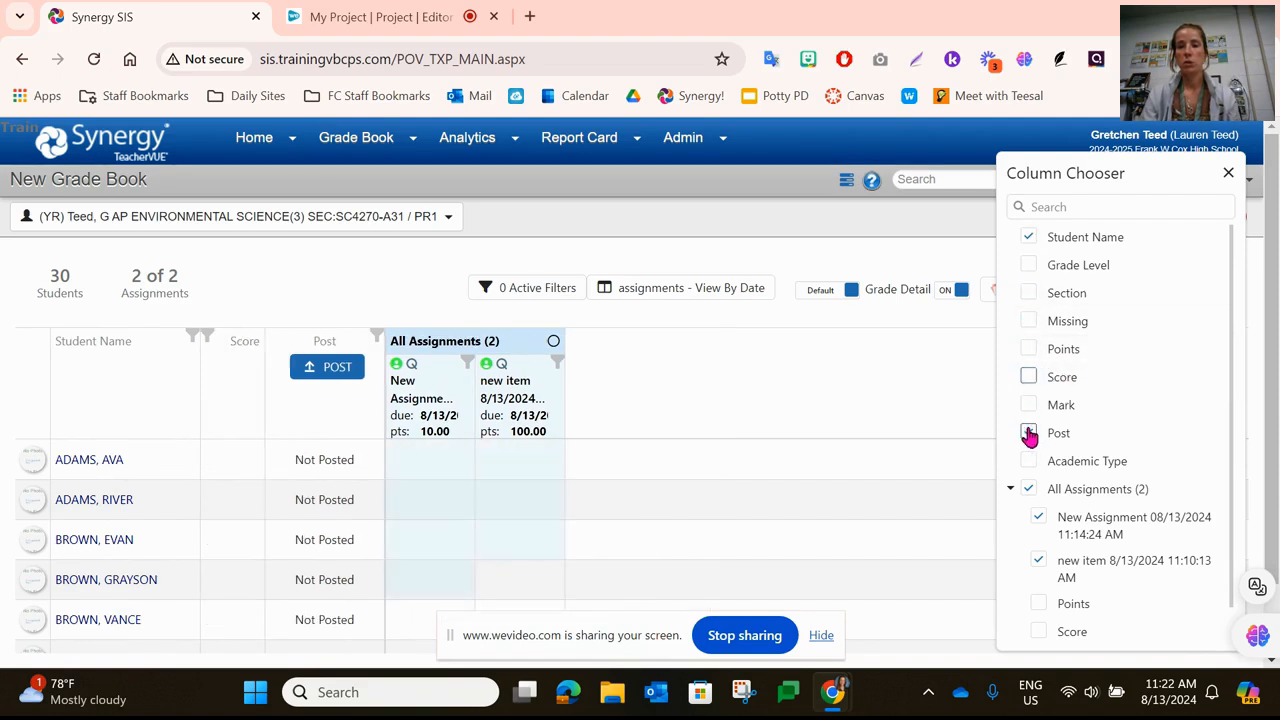
{"action": "left_click", "coordinate": [1027, 491]}
{"action": "left_click", "coordinate": [1028, 490]}
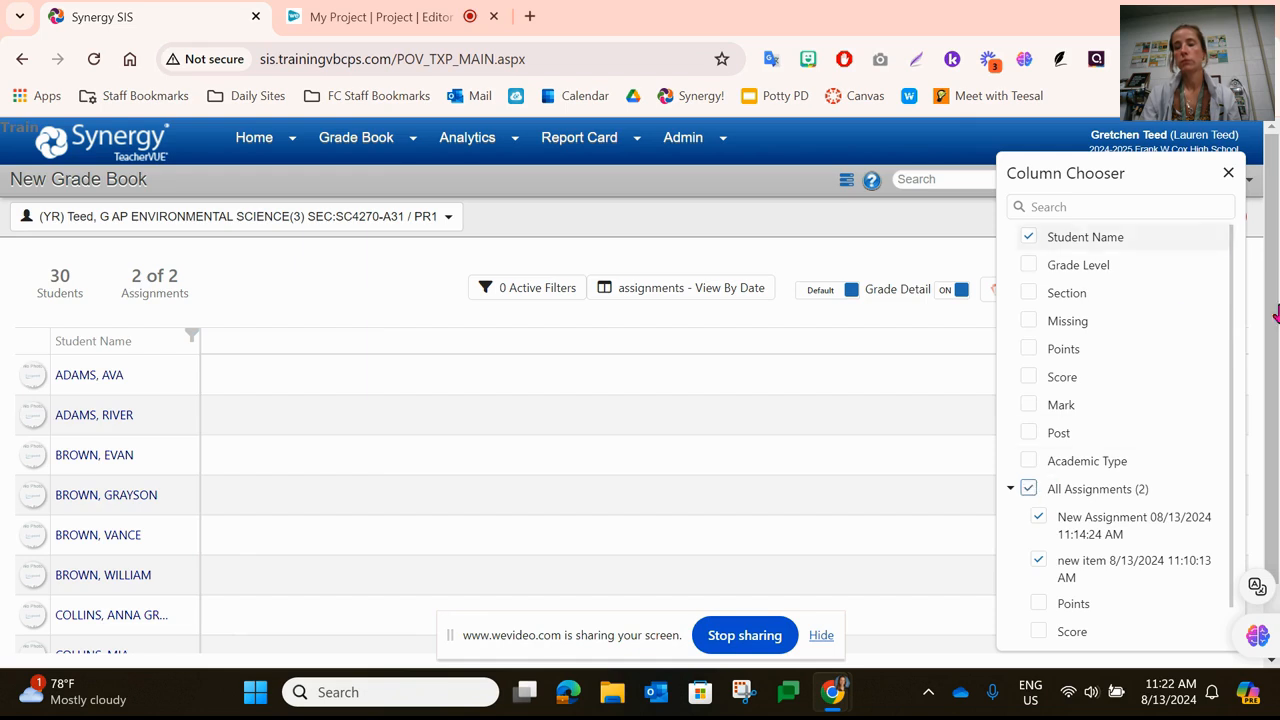
{"action": "left_click", "coordinate": [1227, 174]}
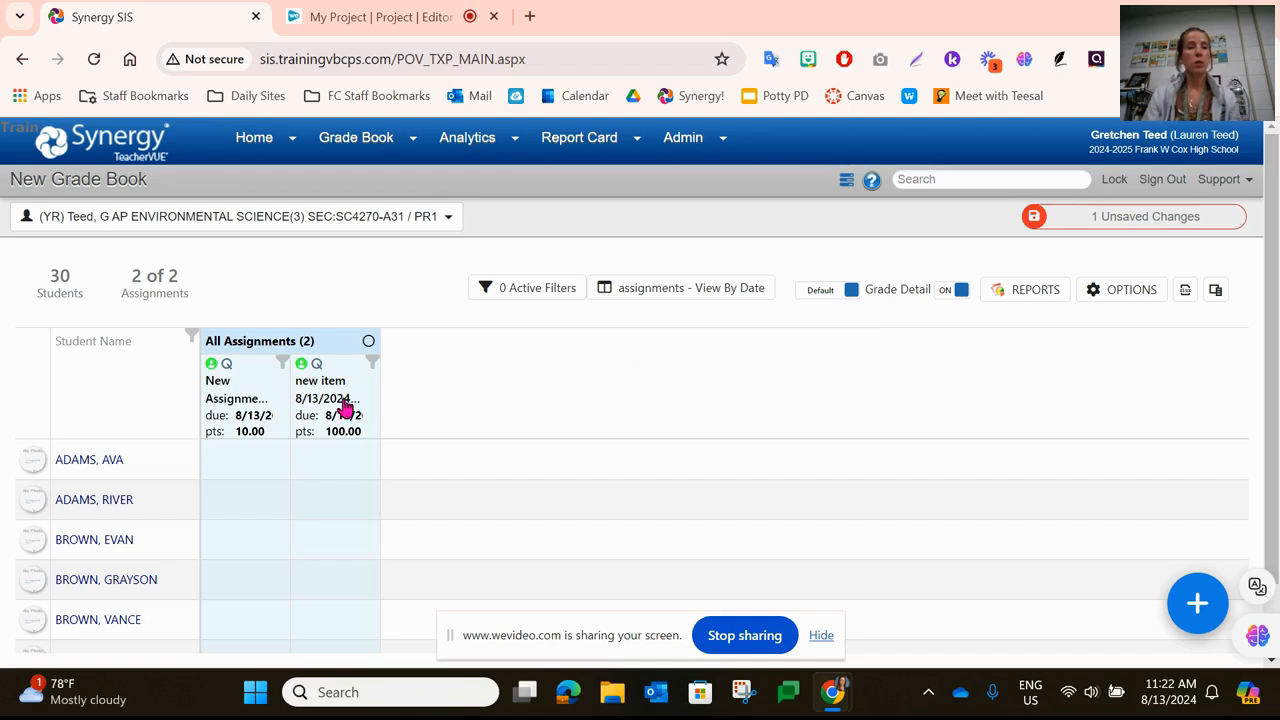
Return to the Home Page, leaving the new grade book without saving the pending change.
{"action": "mouse_move", "coordinate": [280, 145]}
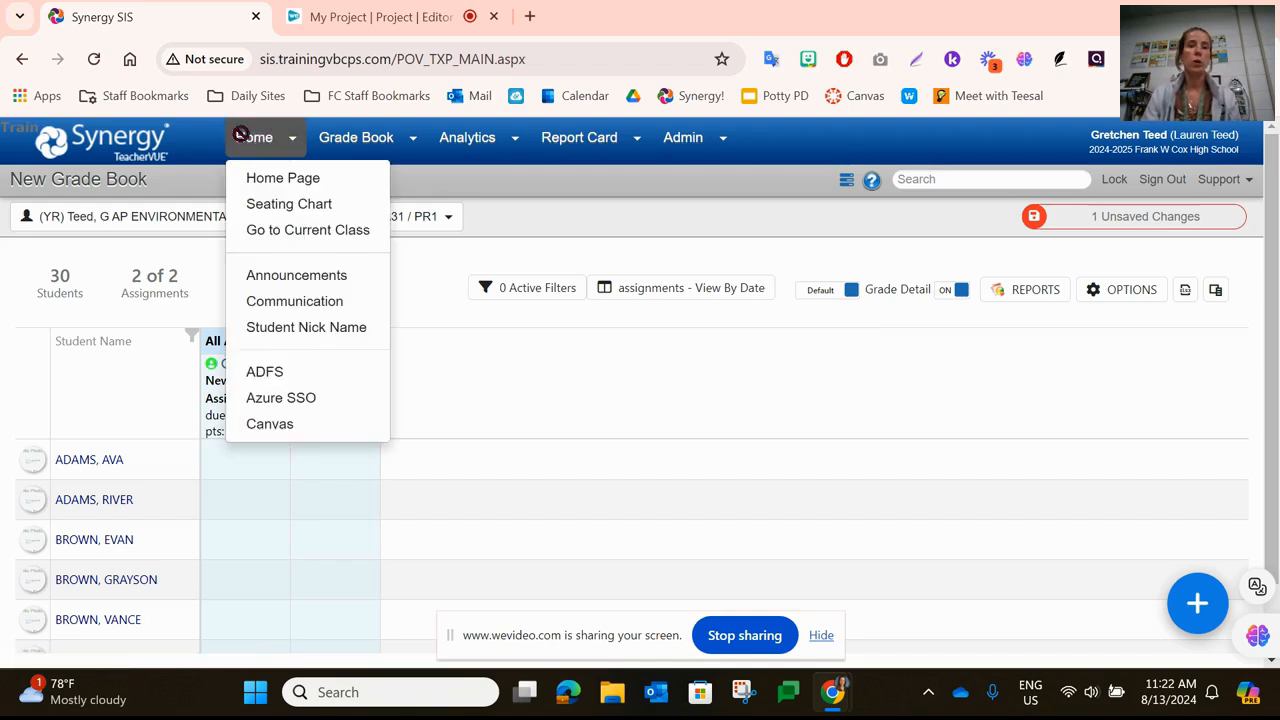
{"action": "left_click", "coordinate": [283, 184]}
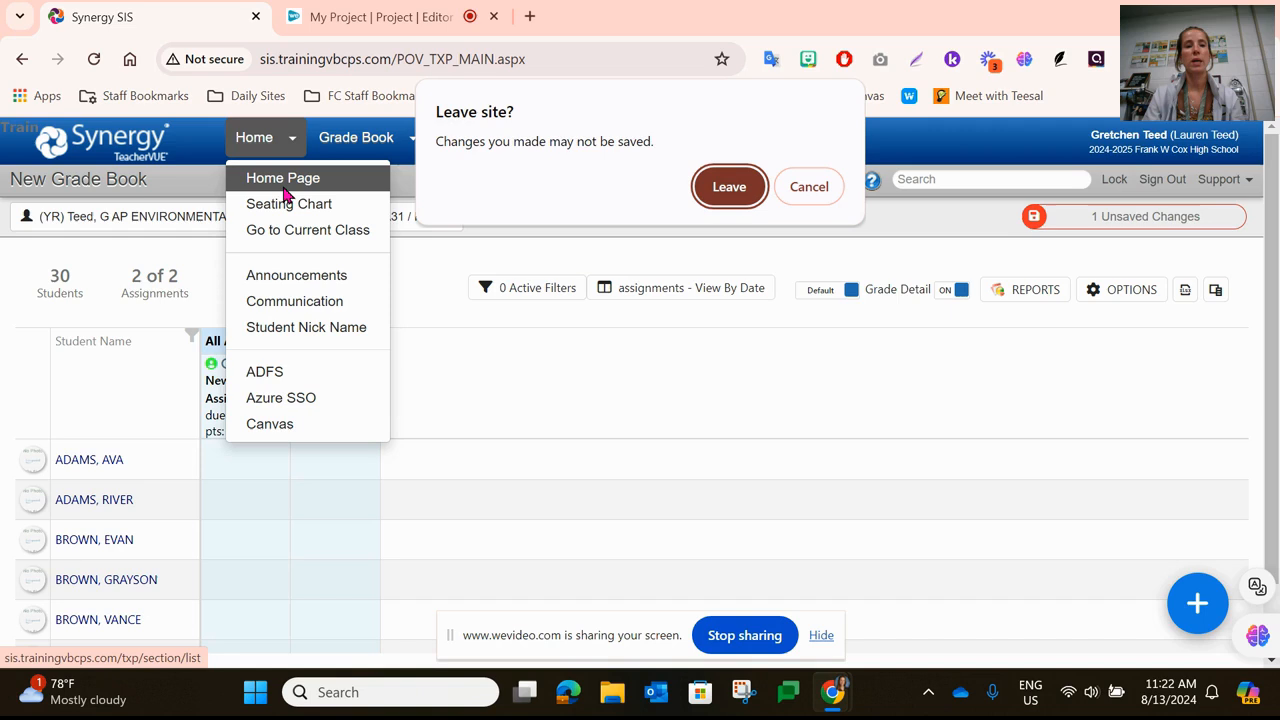
{"action": "left_click", "coordinate": [722, 191]}
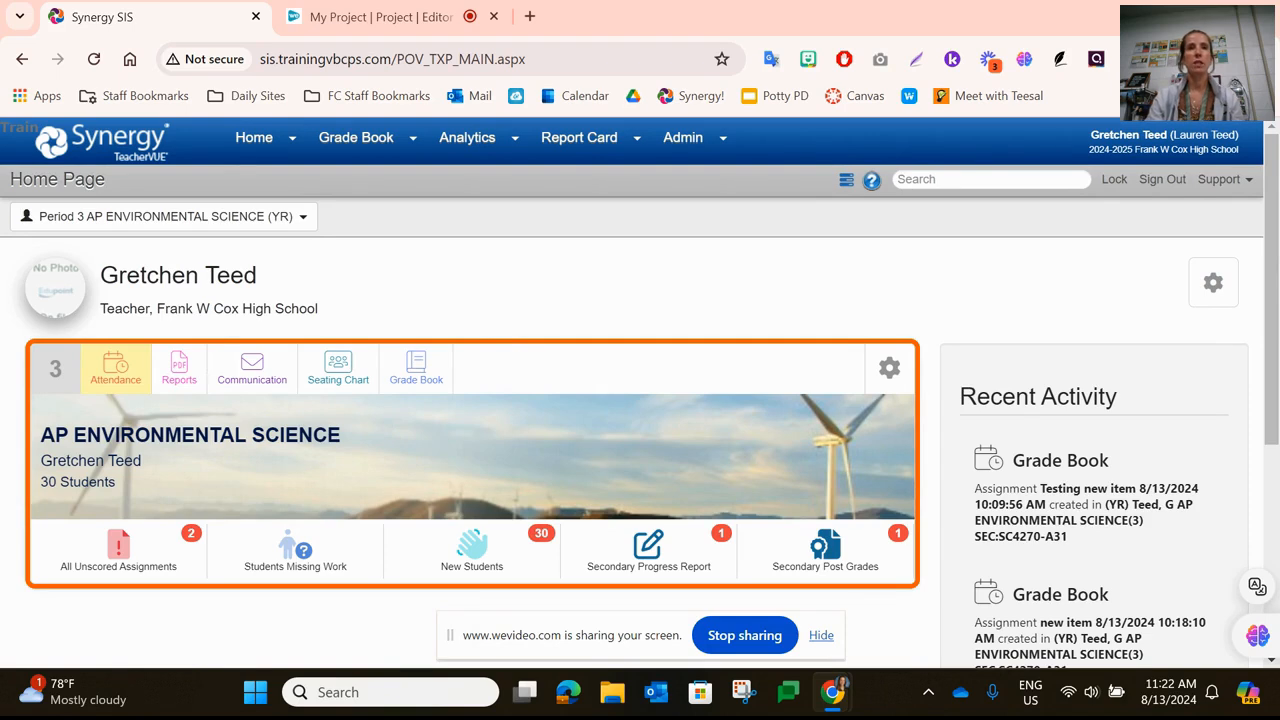
Review the Period 3 and Period 4 class cards on the Home Page and check the Class Focus settings without changing them.
{"action": "scroll", "coordinate": [504, 569], "scroll_direction": "down", "scroll_amount": 5}
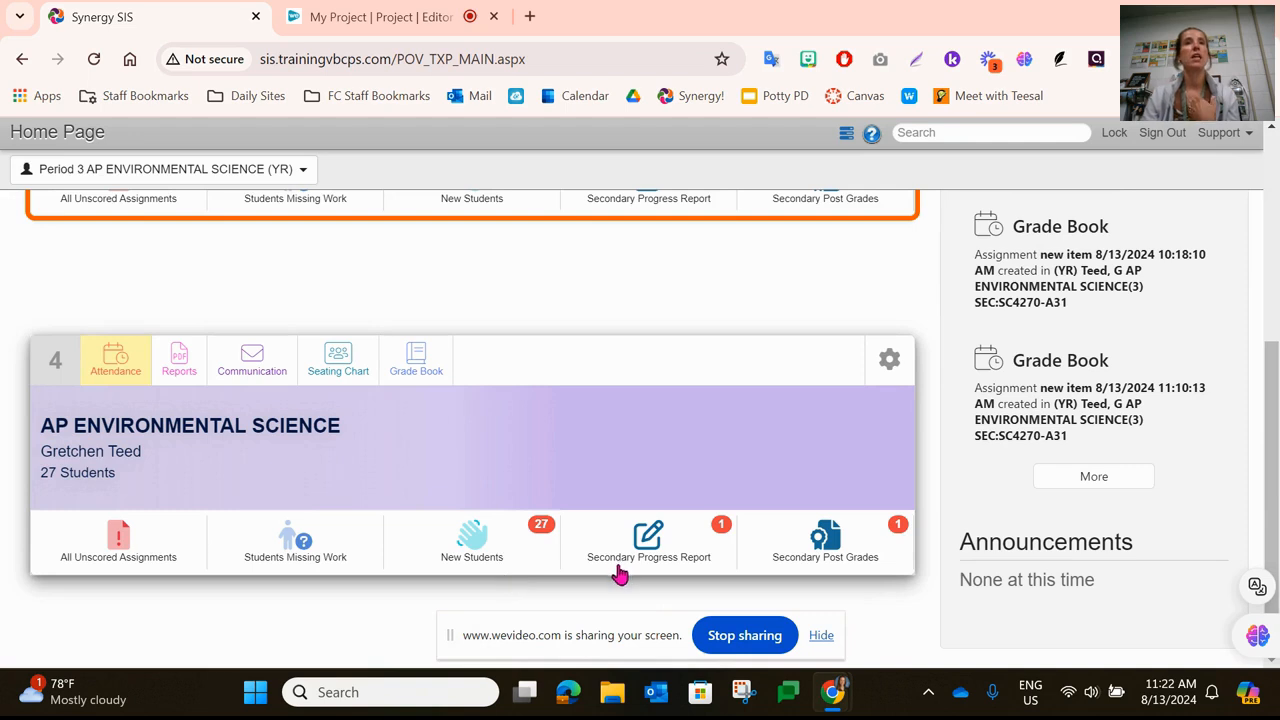
{"action": "scroll", "coordinate": [686, 517], "scroll_direction": "up", "scroll_amount": 2}
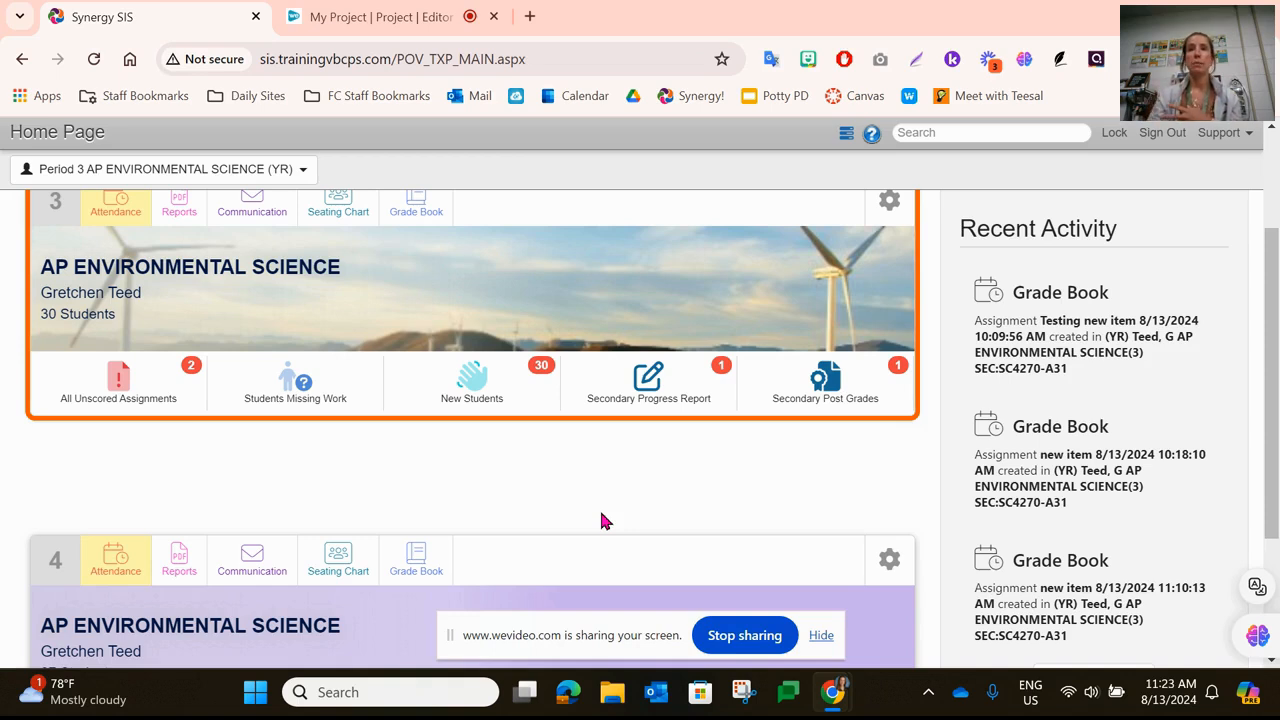
{"action": "scroll", "coordinate": [612, 527], "scroll_direction": "up", "scroll_amount": 1}
{"action": "left_click", "coordinate": [277, 170]}
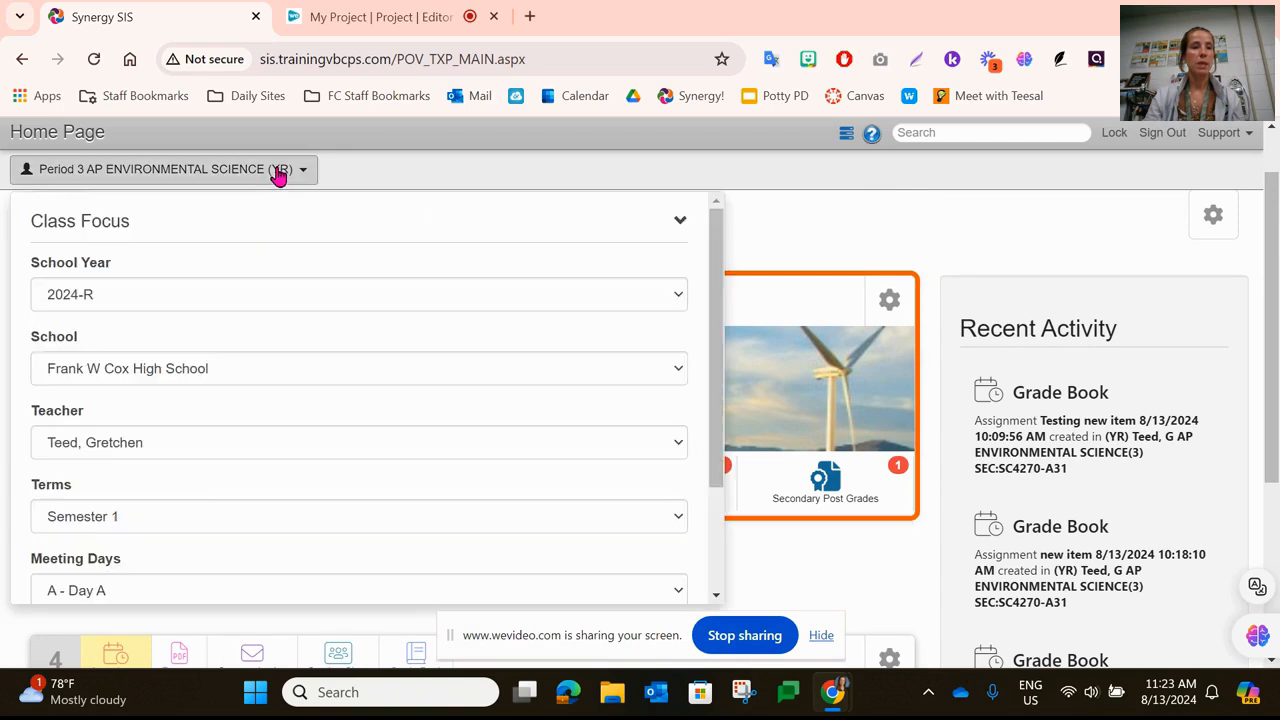
{"action": "scroll", "coordinate": [230, 460], "scroll_direction": "down", "scroll_amount": 1}
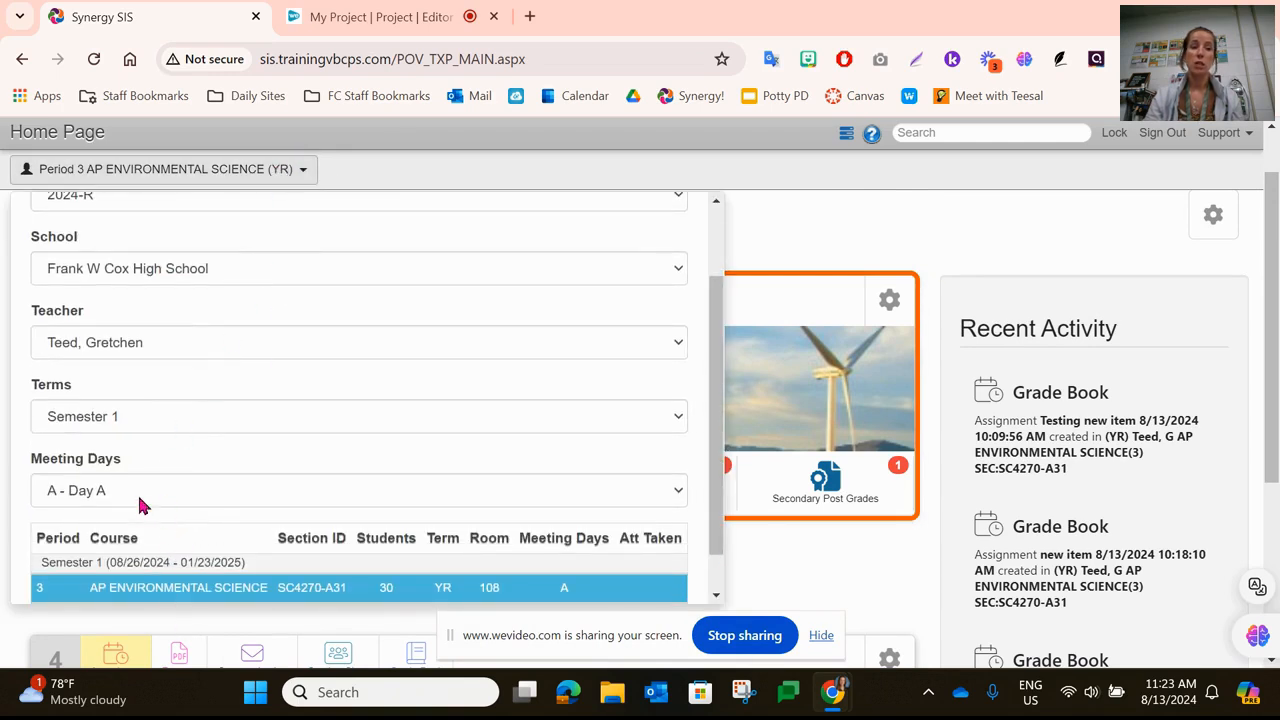
{"action": "left_click", "coordinate": [866, 258]}
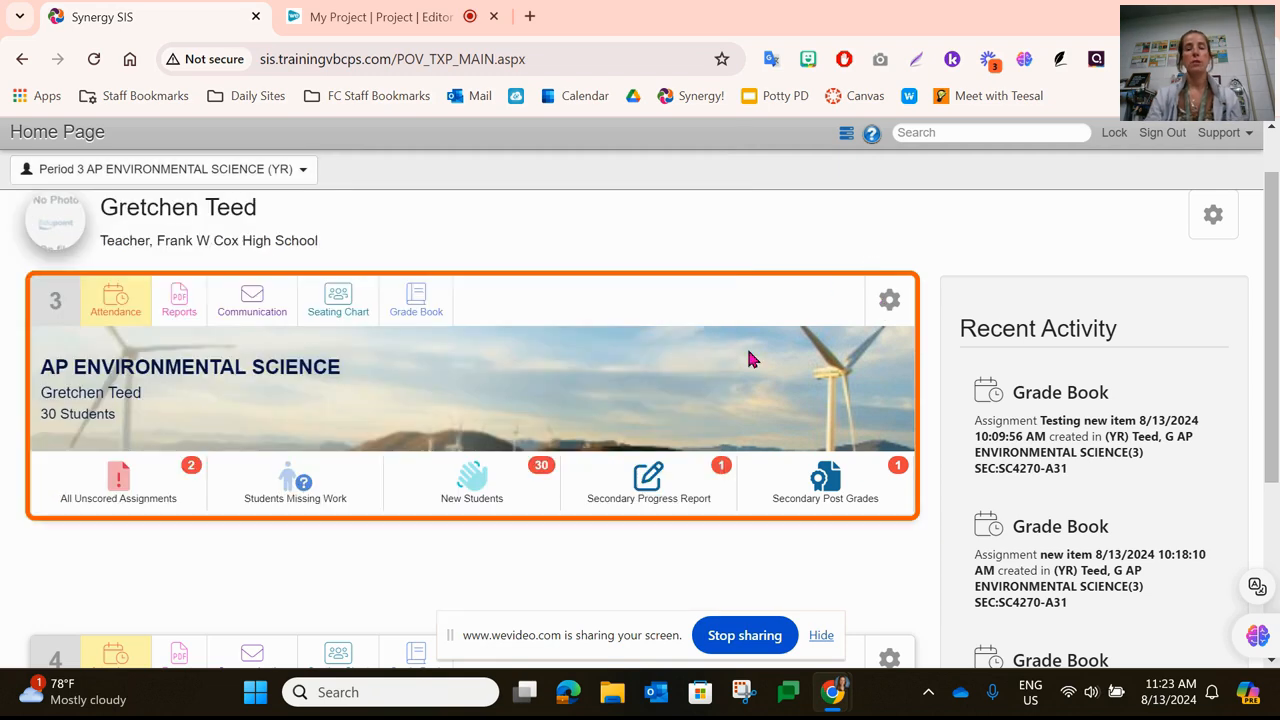
{"action": "scroll", "coordinate": [503, 543], "scroll_direction": "down", "scroll_amount": 3}
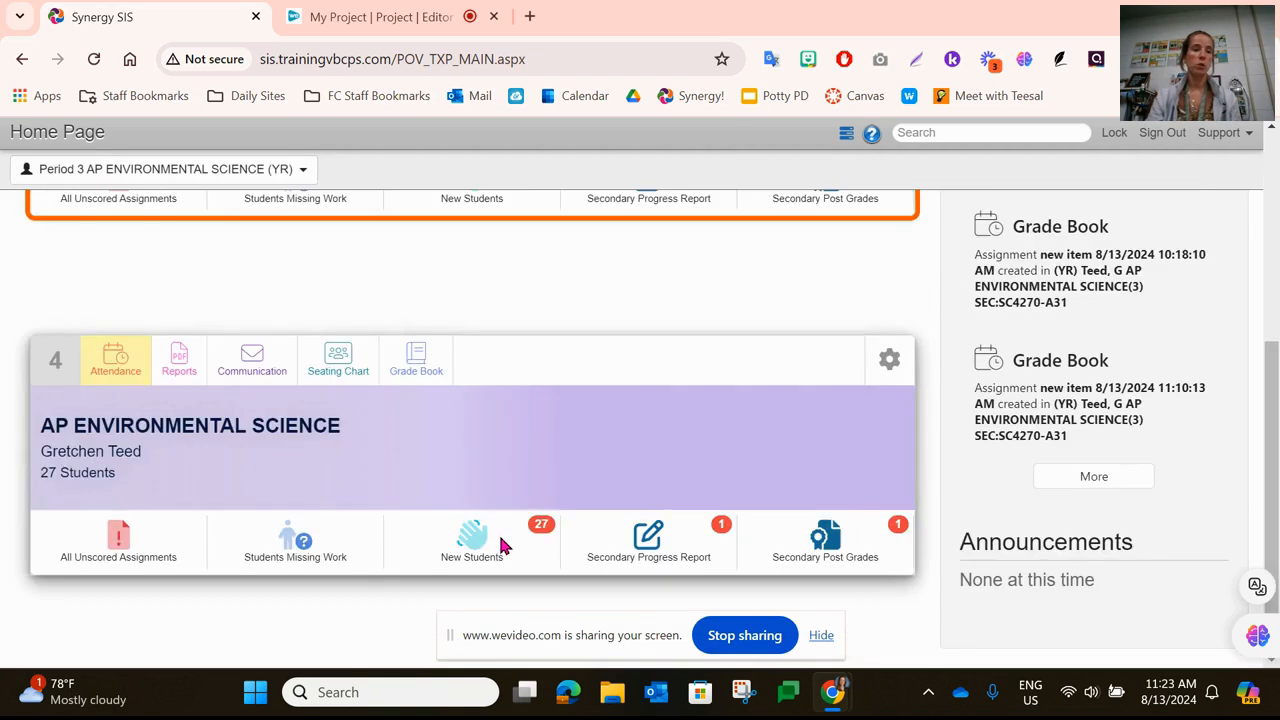
{"action": "scroll", "coordinate": [503, 545], "scroll_direction": "up", "scroll_amount": 4}
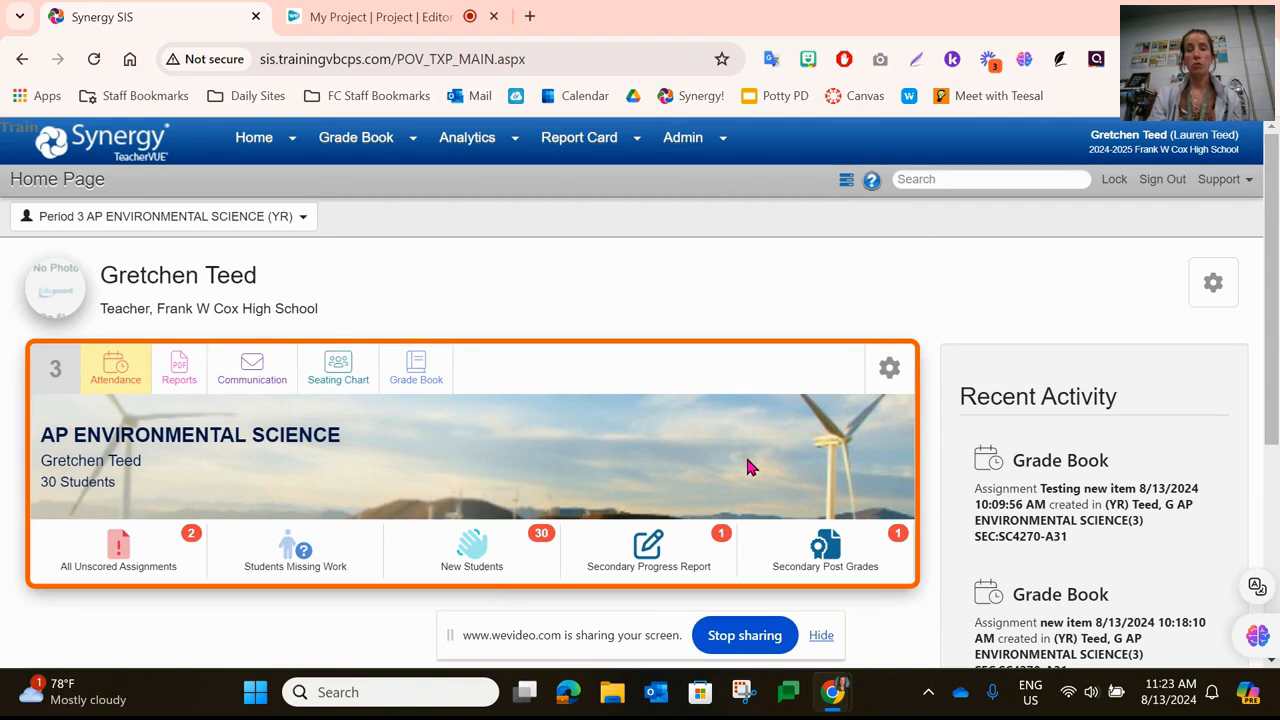
View the Default Landing Page choices and the Home menu options, and close the landing page settings unchanged.
{"action": "left_click", "coordinate": [1216, 284]}
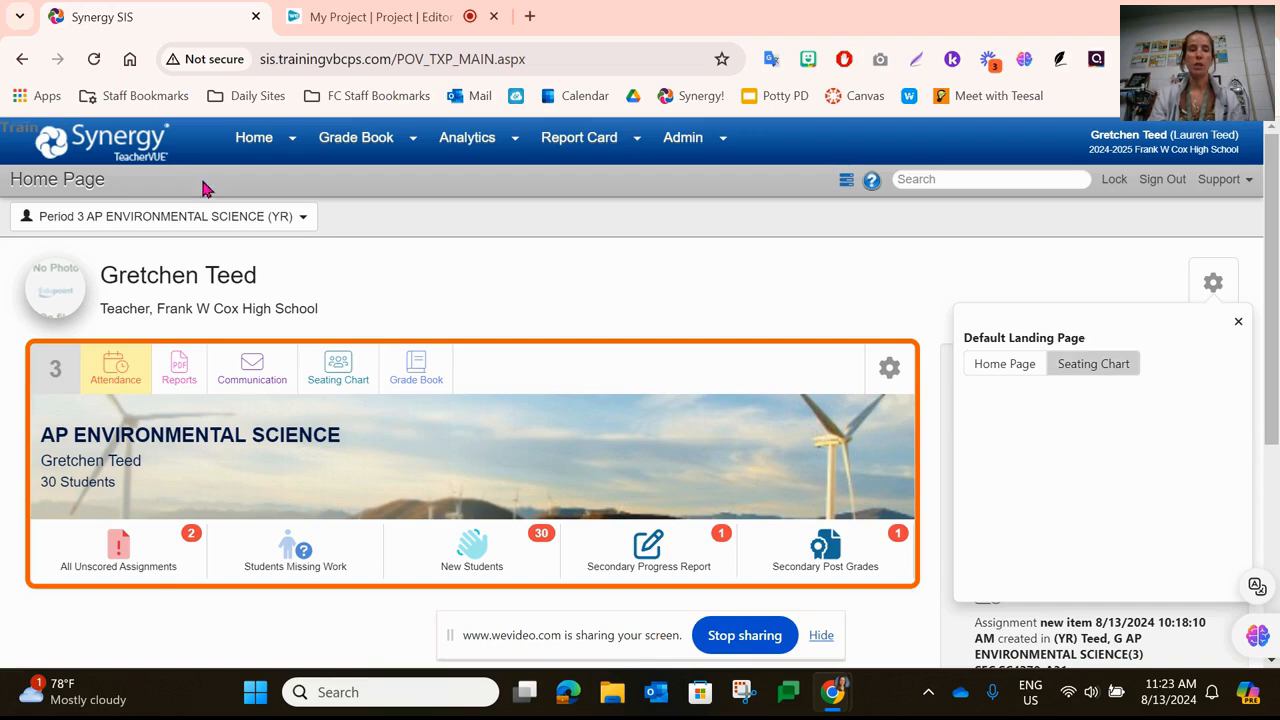
{"action": "left_click", "coordinate": [252, 137]}
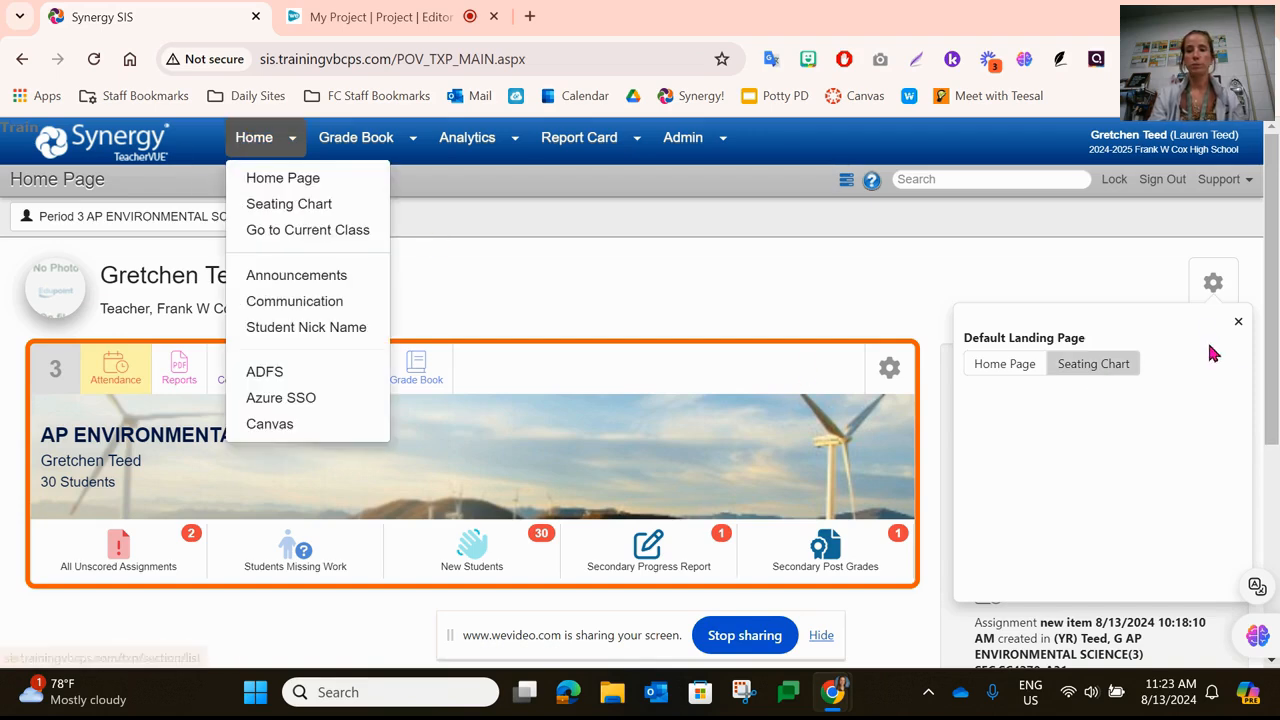
{"action": "left_click", "coordinate": [1238, 321]}
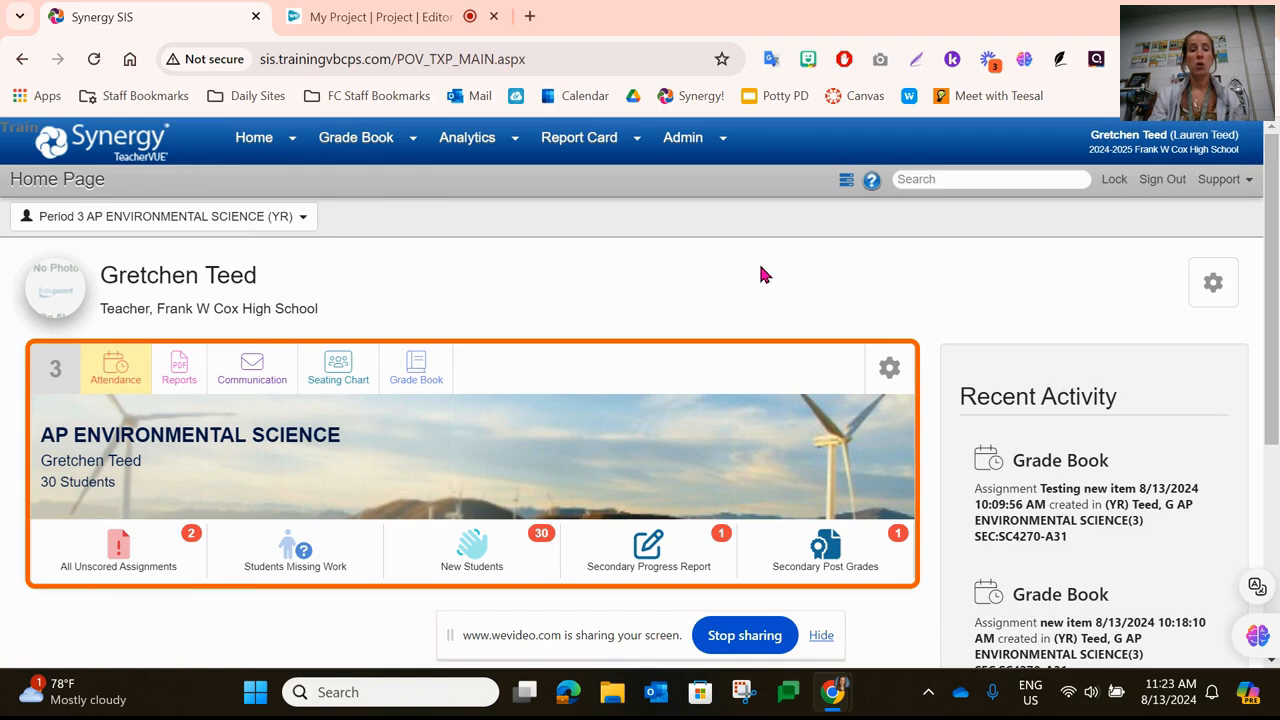
Examine the Period 3 class card's settings for displayed items, custom background image, color and font, and close them unchanged.
{"action": "scroll", "coordinate": [474, 480], "scroll_direction": "down", "scroll_amount": 2}
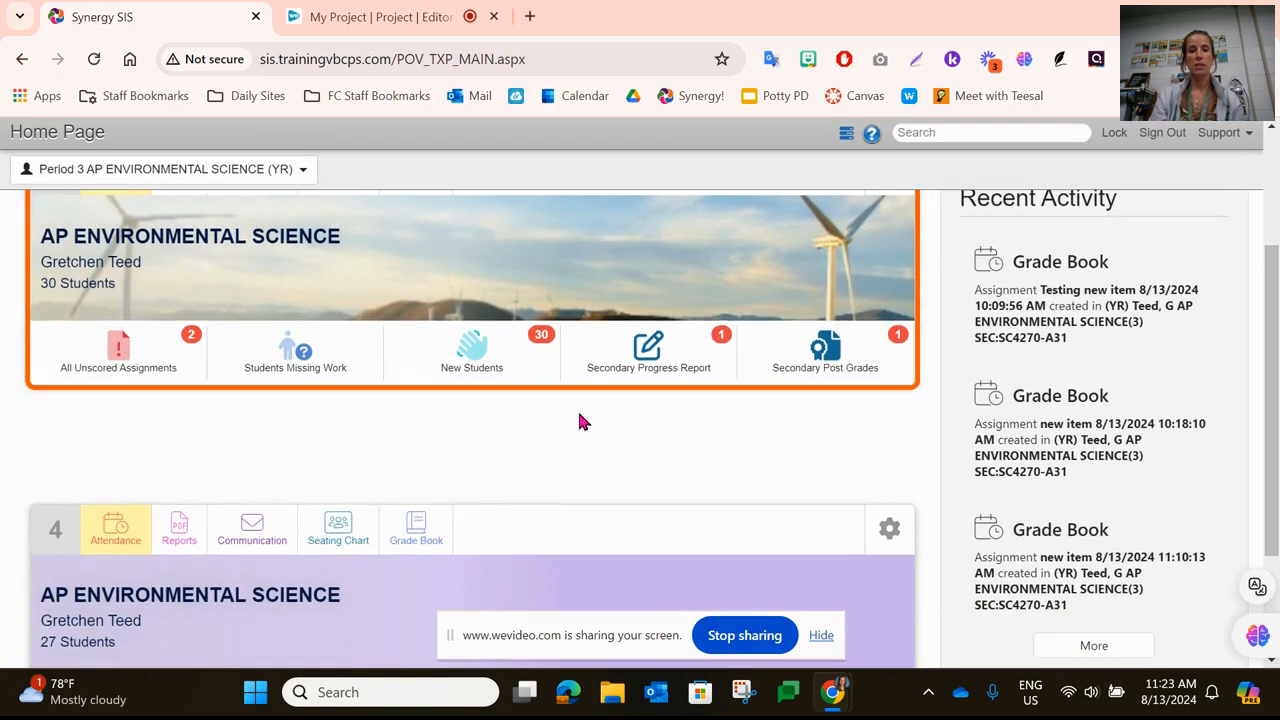
{"action": "scroll", "coordinate": [579, 400], "scroll_direction": "up", "scroll_amount": 3}
{"action": "scroll", "coordinate": [802, 490], "scroll_direction": "down", "scroll_amount": 4}
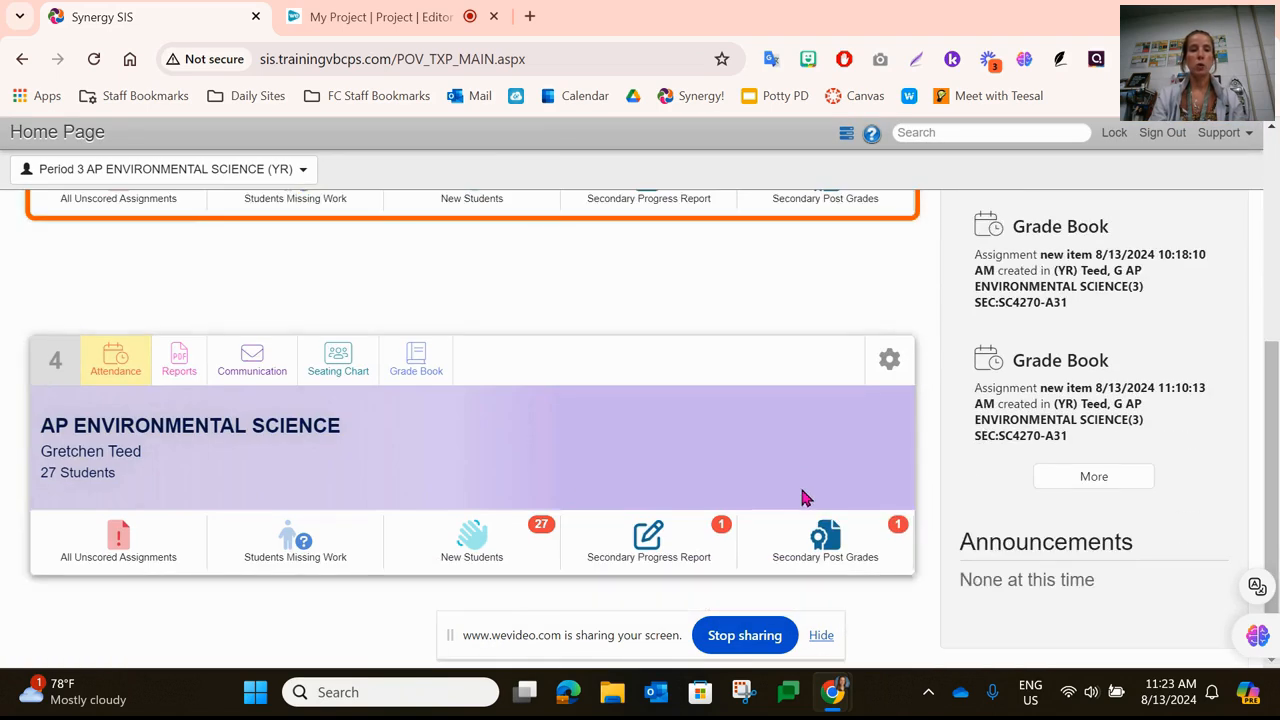
{"action": "scroll", "coordinate": [537, 330], "scroll_direction": "up", "scroll_amount": 2}
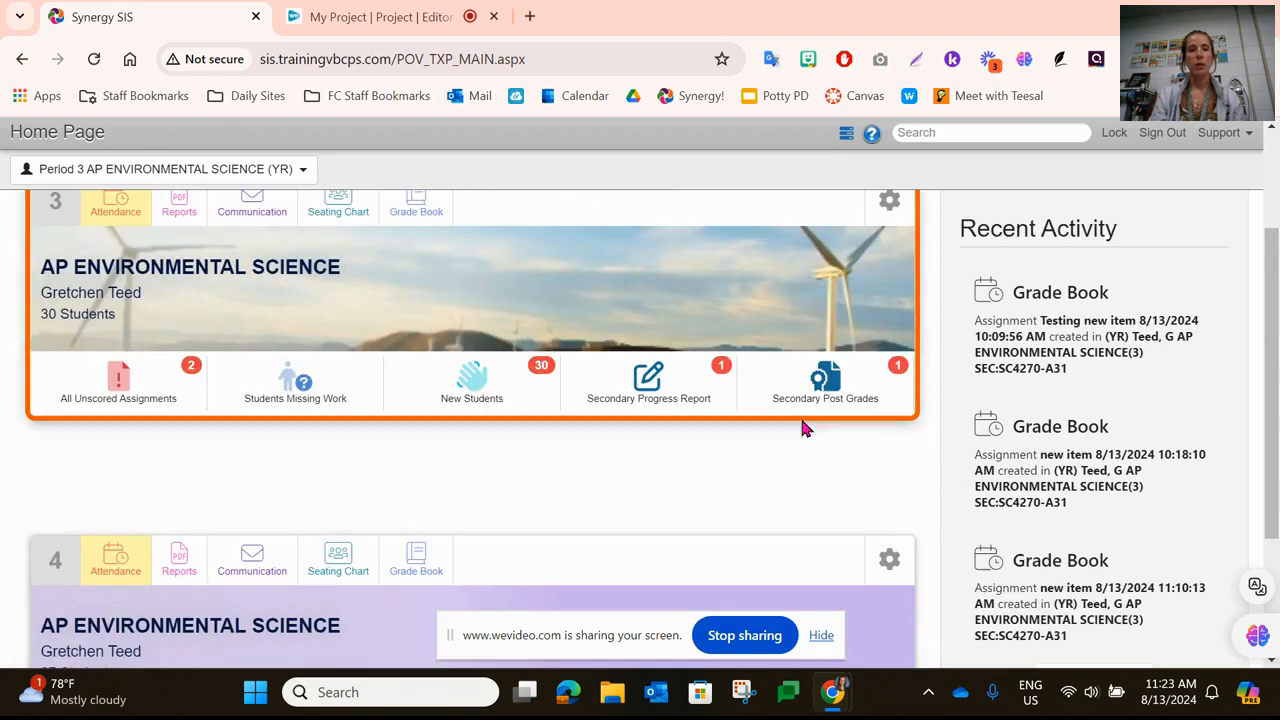
{"action": "scroll", "coordinate": [474, 329], "scroll_direction": "up", "scroll_amount": 1}
{"action": "left_click", "coordinate": [889, 300]}
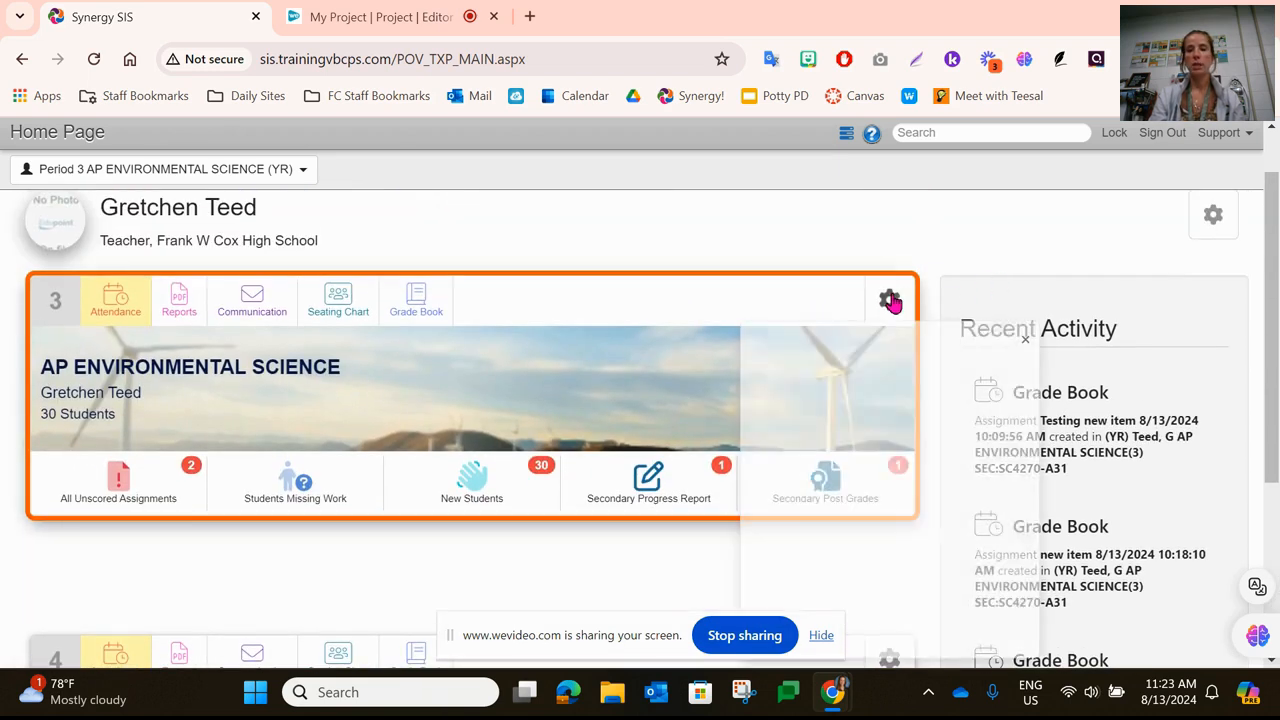
{"action": "scroll", "coordinate": [971, 460], "scroll_direction": "down", "scroll_amount": 1}
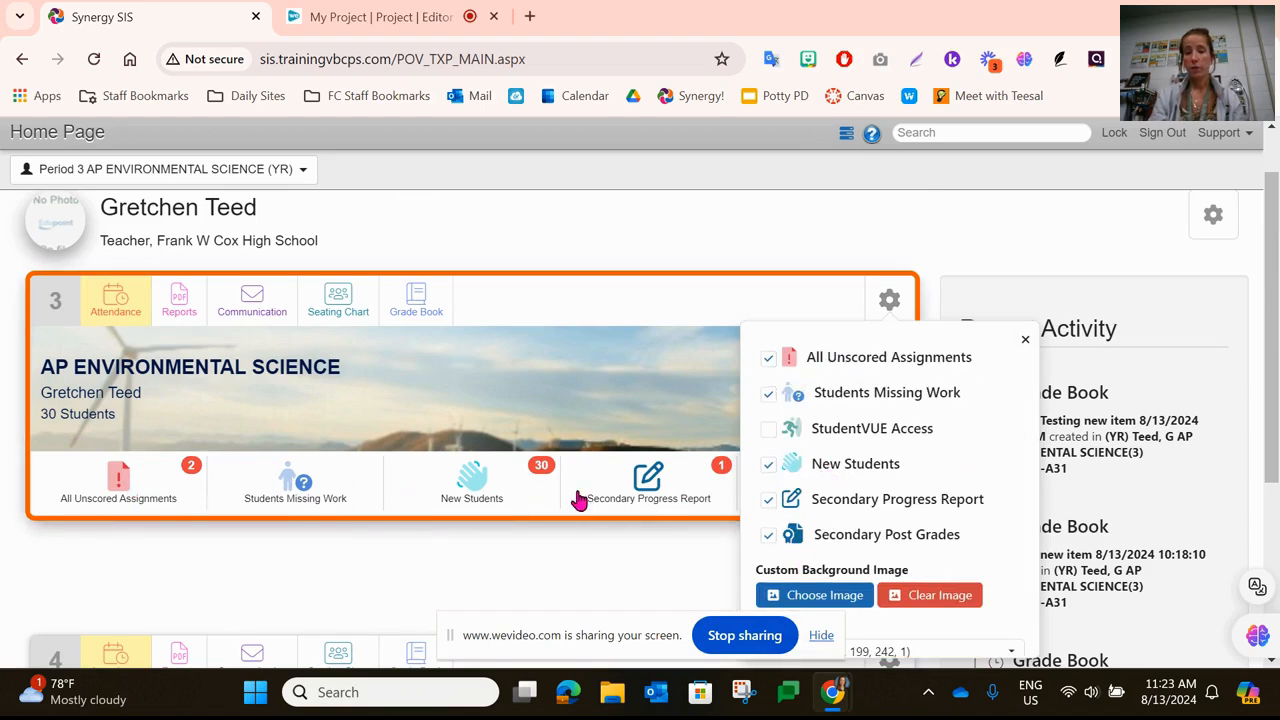
{"action": "scroll", "coordinate": [880, 470], "scroll_direction": "down", "scroll_amount": 1}
{"action": "scroll", "coordinate": [905, 462], "scroll_direction": "down", "scroll_amount": 1}
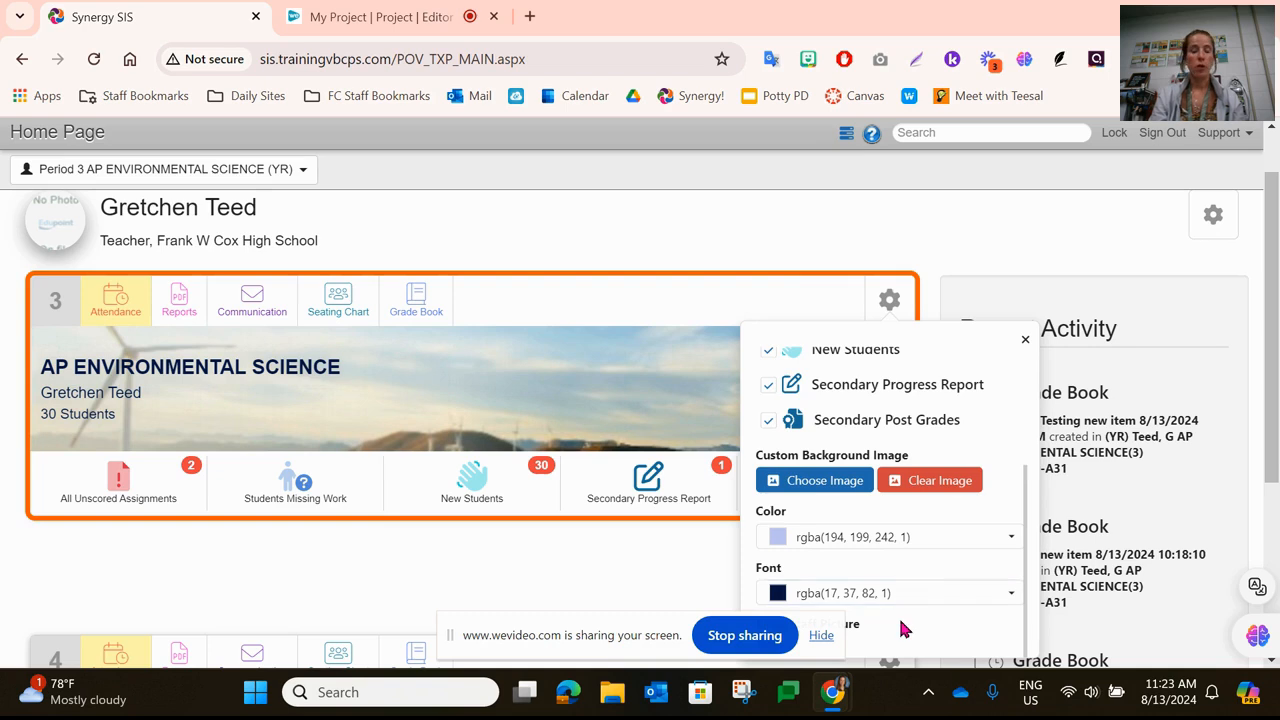
{"action": "left_click", "coordinate": [1025, 342]}
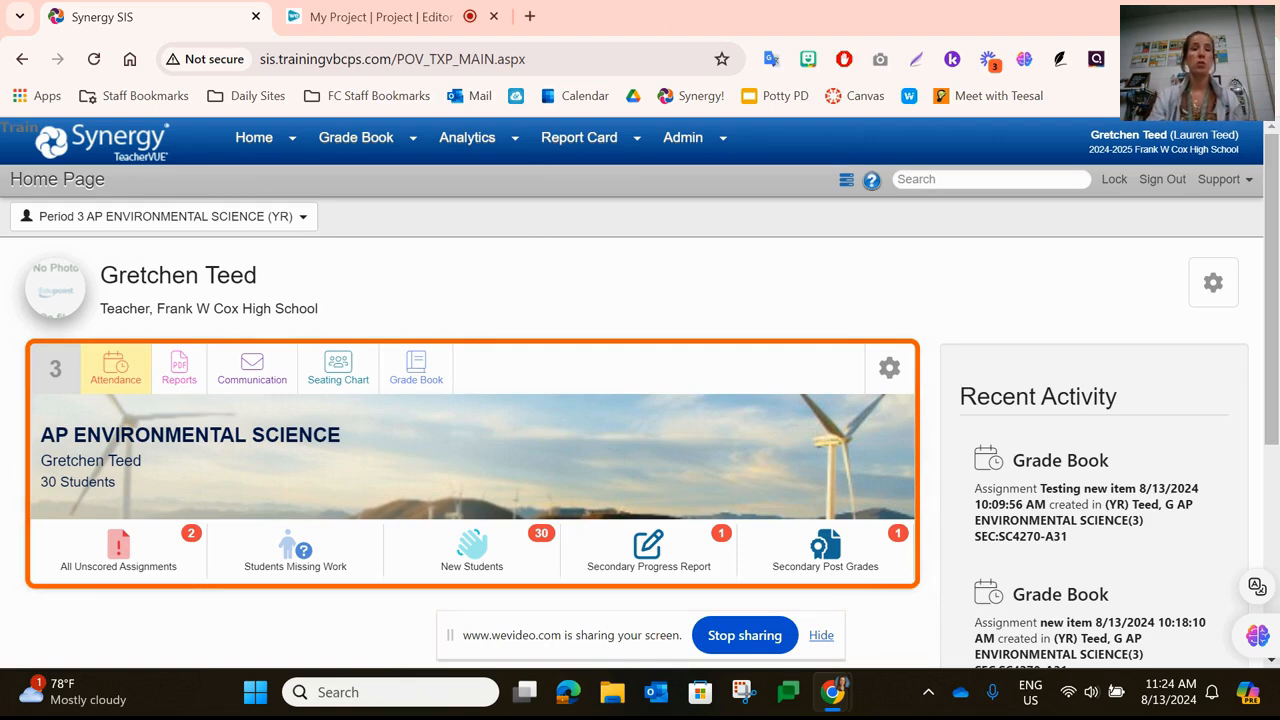
Bring the Notes on New Synergy Gradebook document into the browser window and review it from the introduction to the Helpful Resources links.
{"action": "left_click_drag", "start_coordinate": [430, 0], "coordinate": [623, 17]}
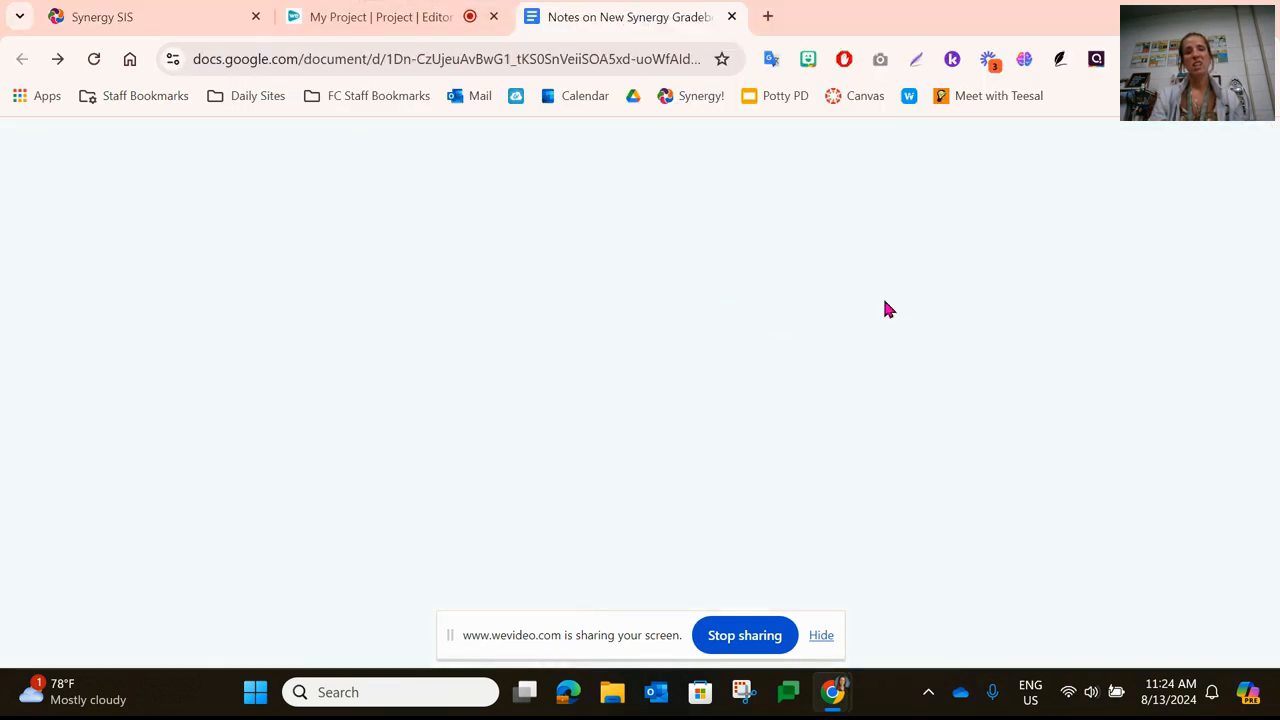
{"action": "scroll", "coordinate": [780, 429], "scroll_direction": "down", "scroll_amount": 3}
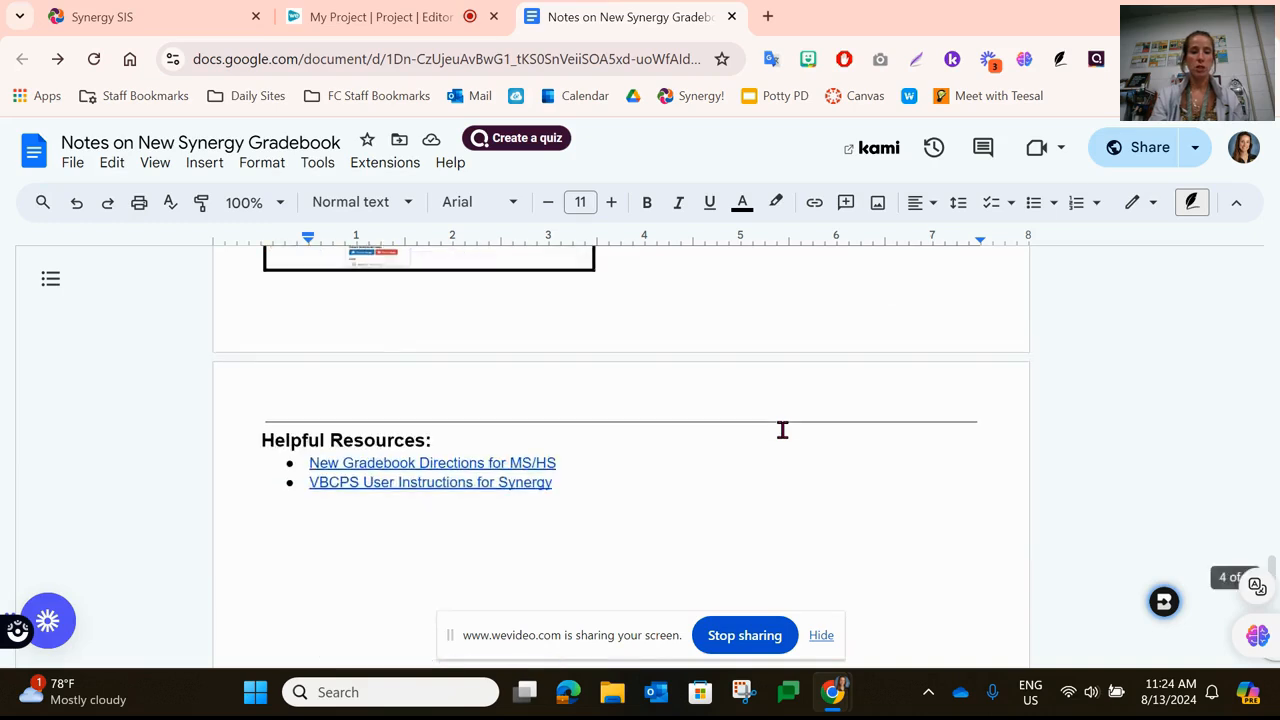
{"action": "scroll", "coordinate": [782, 429], "scroll_direction": "up", "scroll_amount": 20}
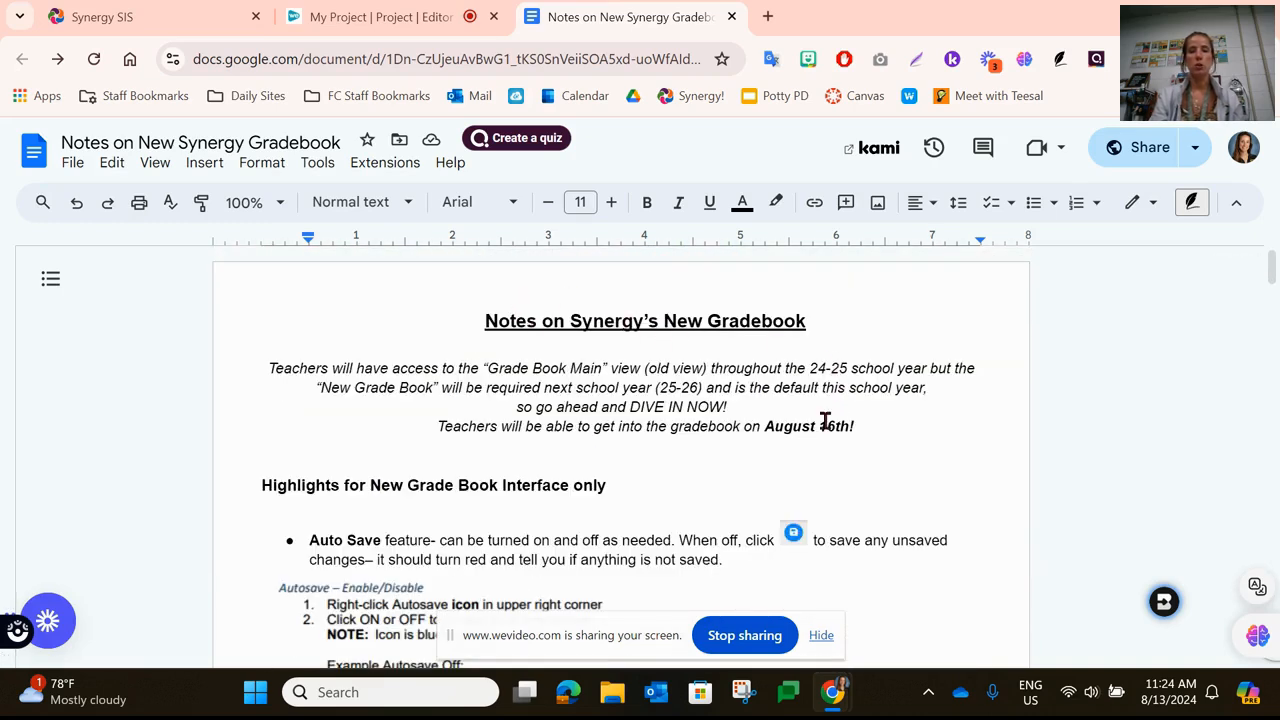
{"action": "scroll", "coordinate": [824, 424], "scroll_direction": "down", "scroll_amount": 20}
{"action": "scroll", "coordinate": [824, 420], "scroll_direction": "down", "scroll_amount": 20}
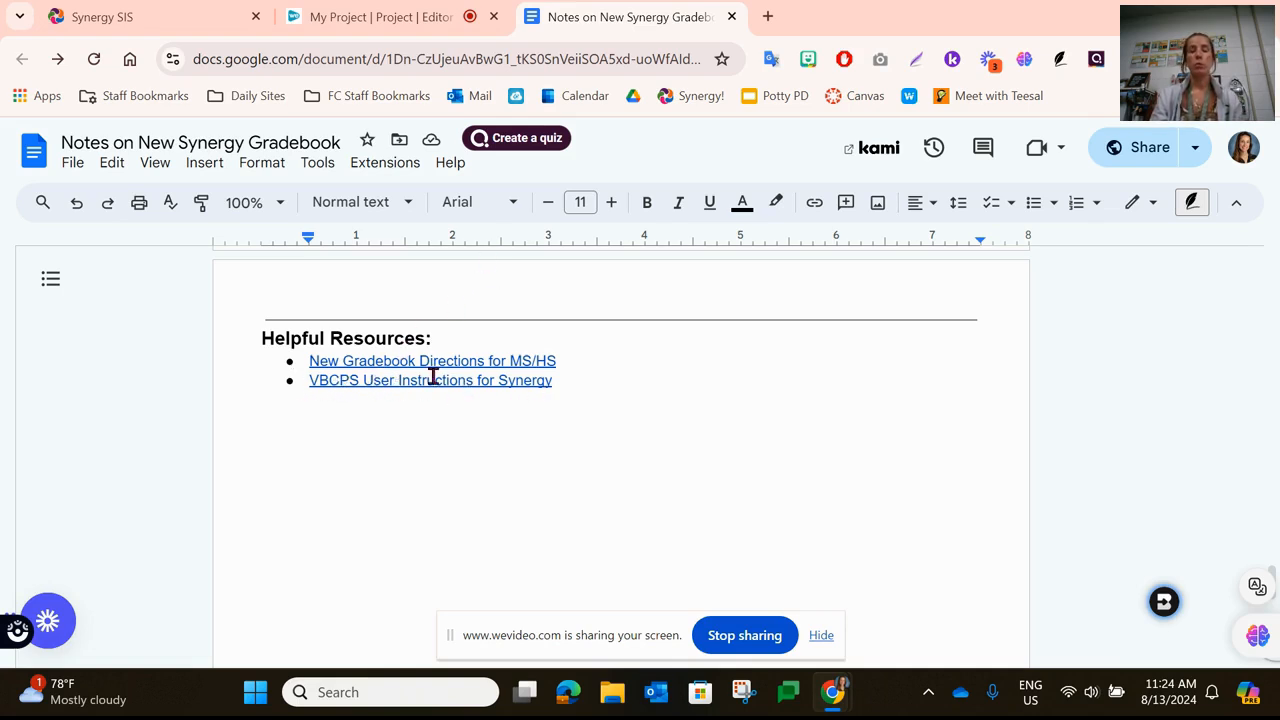
Switch back from the notes document to the Synergy SIS Home Page.
{"action": "left_click", "coordinate": [377, 24]}
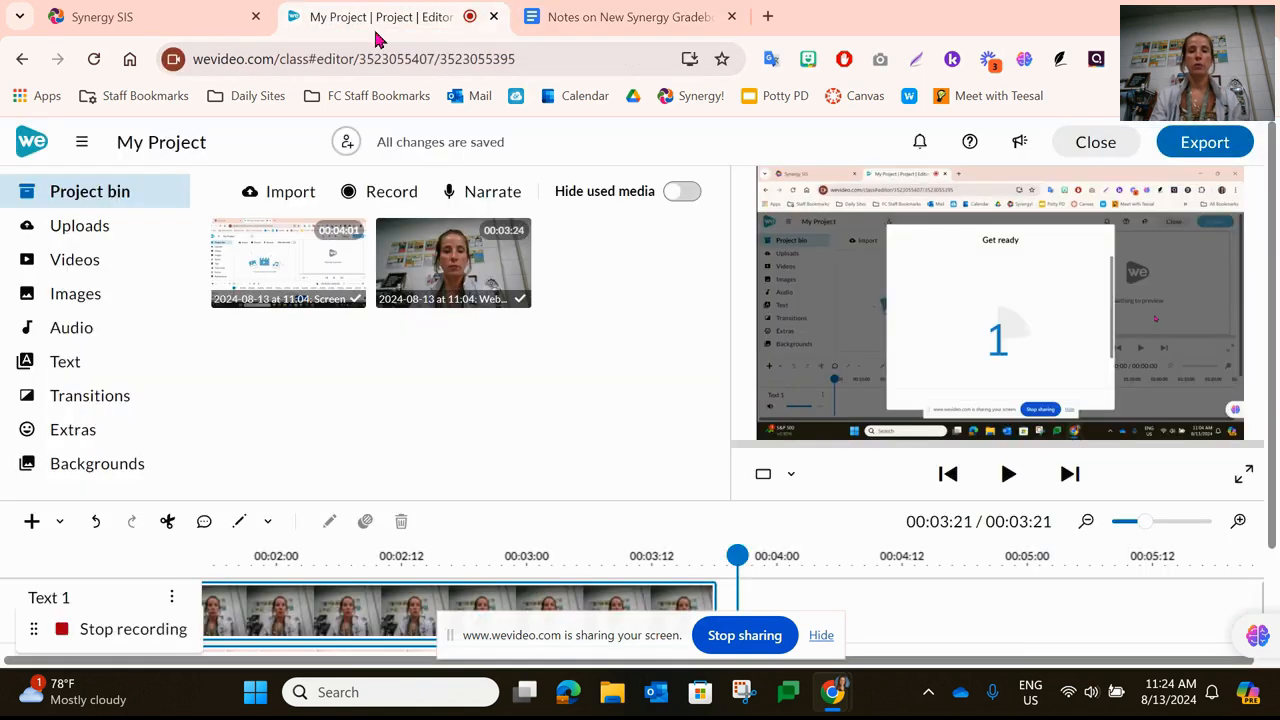
{"action": "left_click", "coordinate": [630, 20]}
{"action": "left_click", "coordinate": [172, 18]}
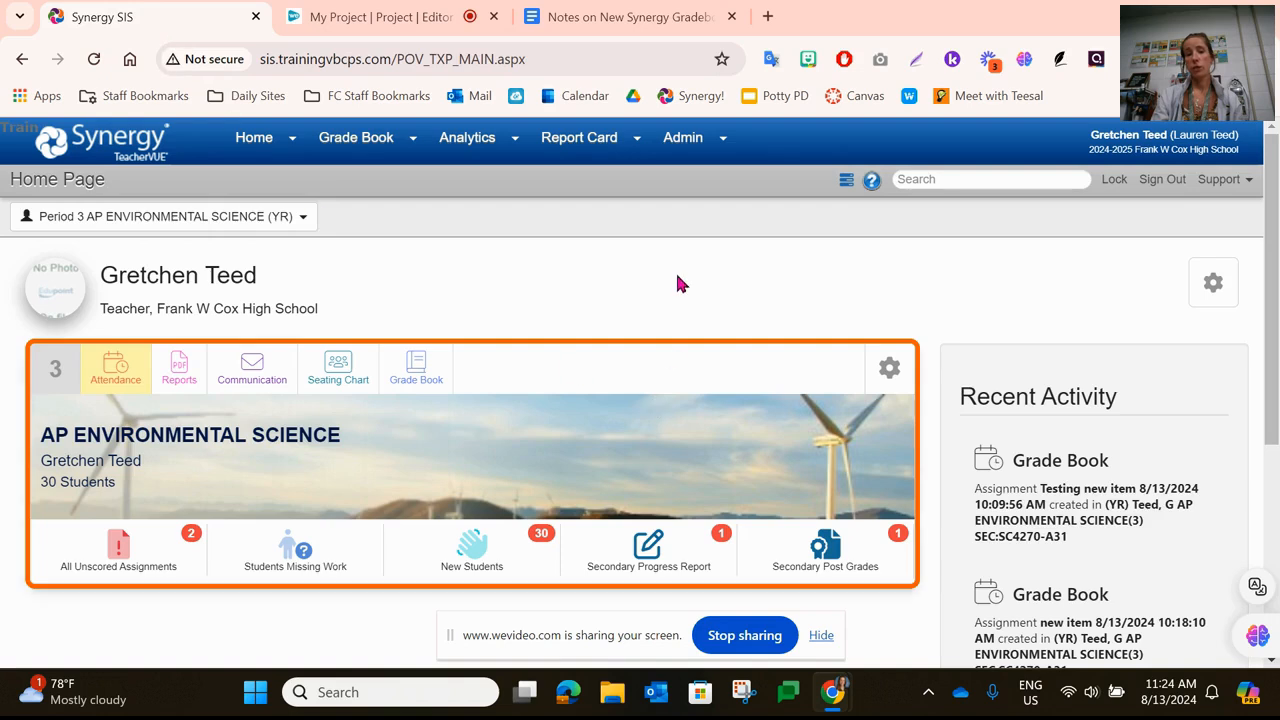